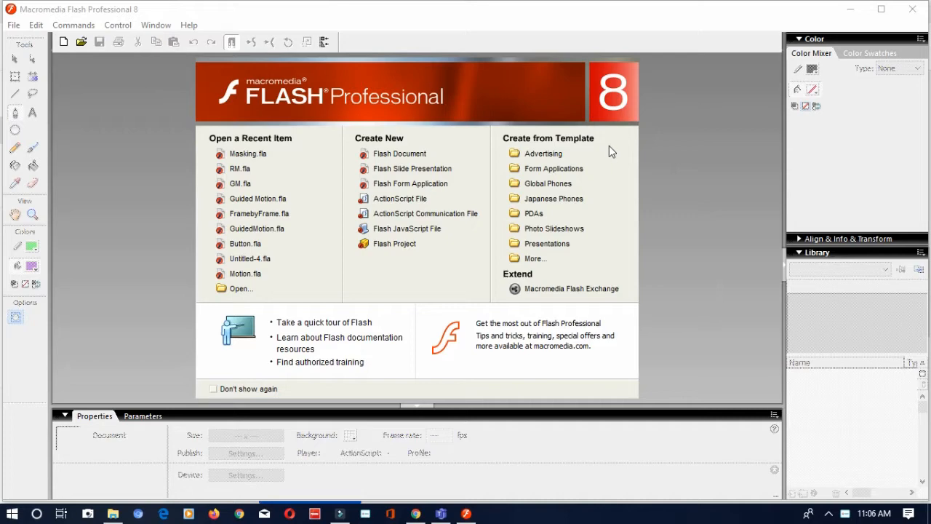
Create a new Flash document and activate the Line tool.
{"action": "left_click", "coordinate": [393, 155]}
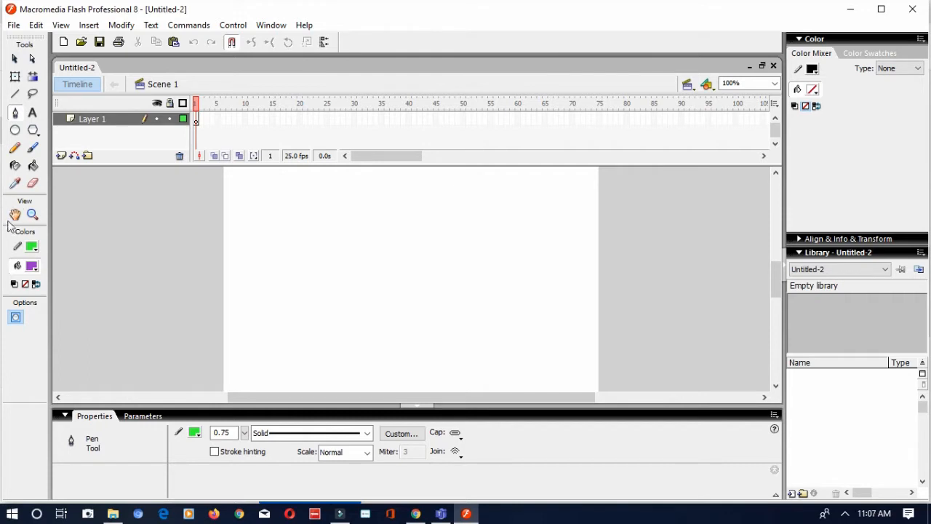
{"action": "left_click", "coordinate": [18, 319]}
{"action": "left_click", "coordinate": [15, 94]}
{"action": "left_click", "coordinate": [32, 94]}
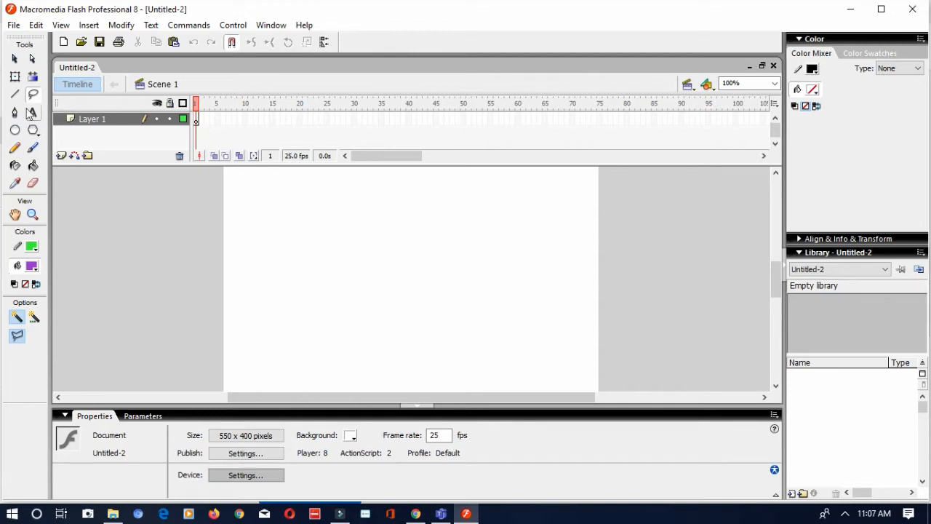
{"action": "left_click", "coordinate": [15, 94]}
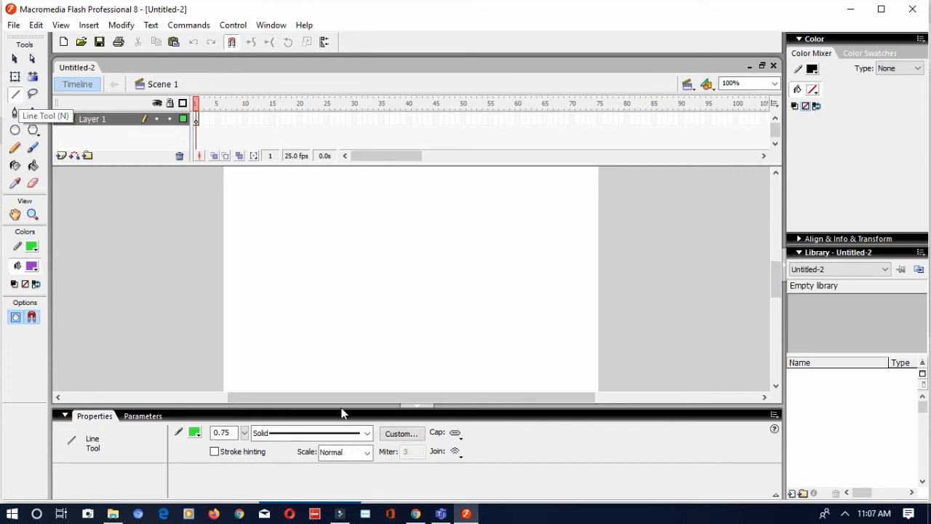
Set the line stroke to black with a height of 0.25, the Solid style and Normal scaling.
{"action": "left_click", "coordinate": [197, 435]}
{"action": "left_click", "coordinate": [195, 404]}
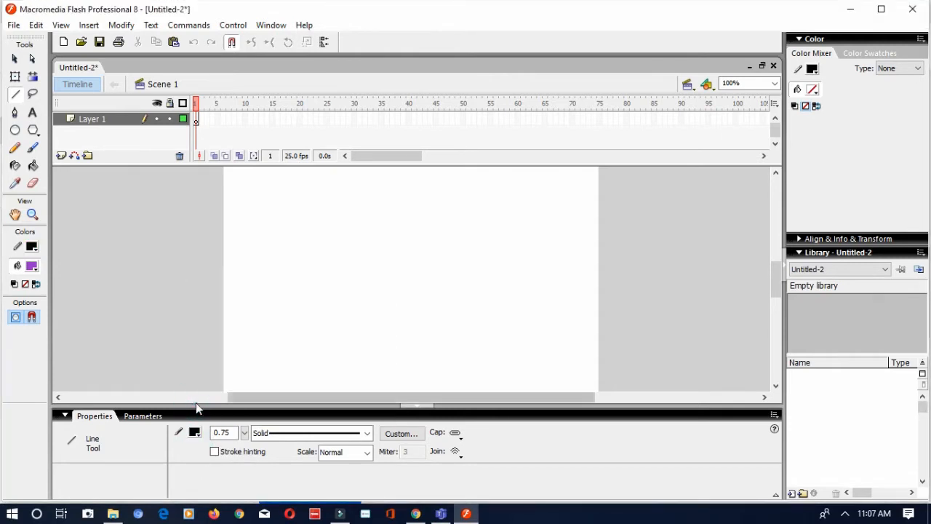
{"action": "left_click", "coordinate": [244, 433]}
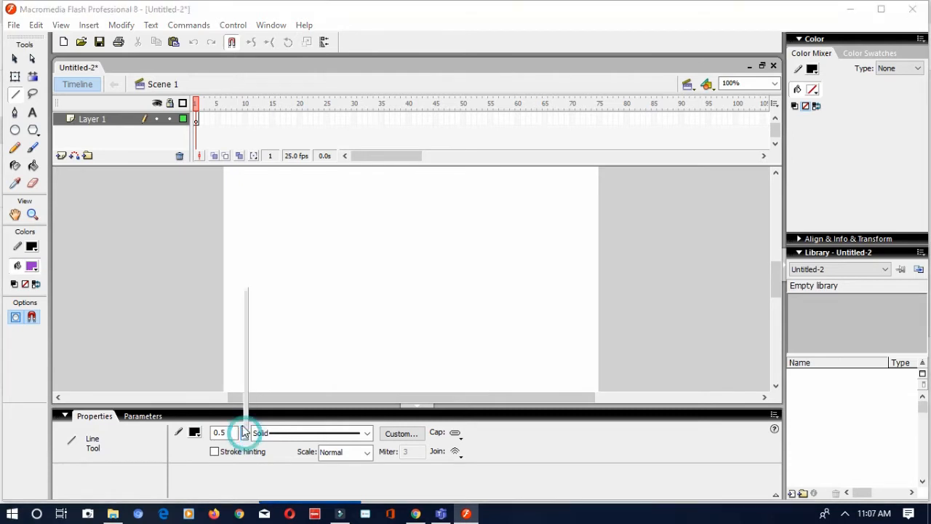
{"action": "mouse_move", "coordinate": [245, 433]}
{"action": "left_mouse_down"}
{"action": "mouse_move", "coordinate": [247, 388]}
{"action": "mouse_move", "coordinate": [246, 446]}
{"action": "left_mouse_up"}
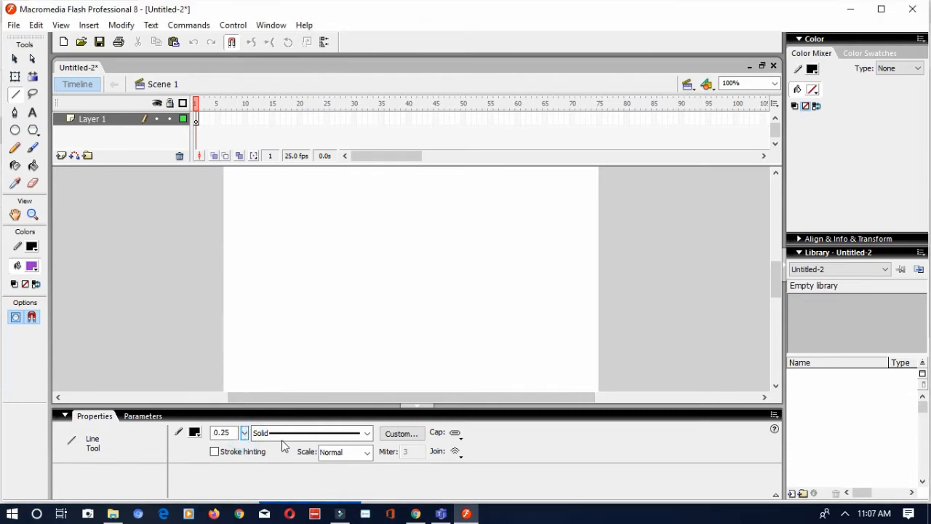
{"action": "left_click", "coordinate": [281, 433]}
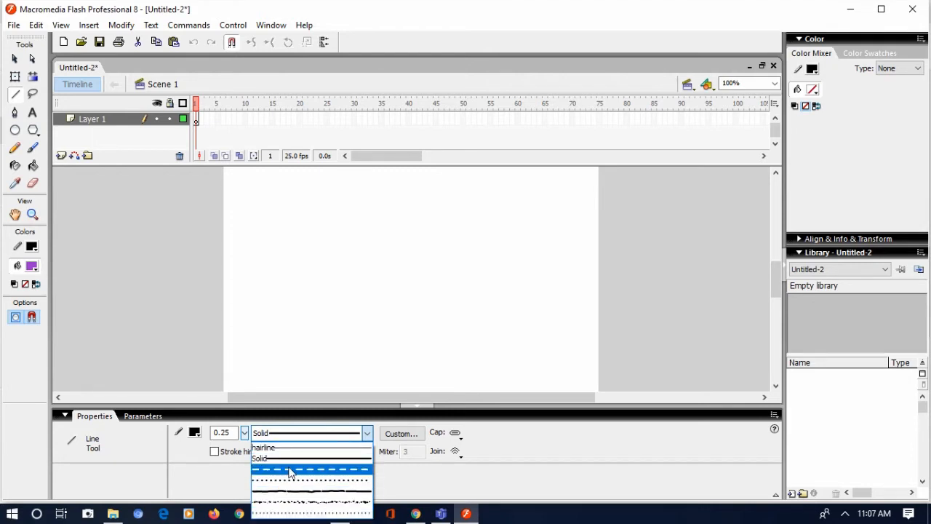
{"action": "left_click", "coordinate": [286, 459]}
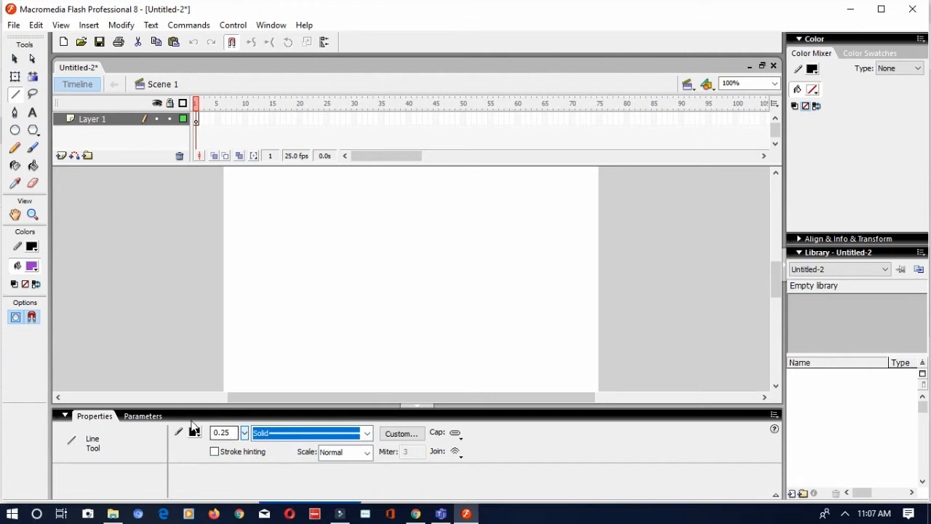
{"action": "left_click", "coordinate": [333, 452]}
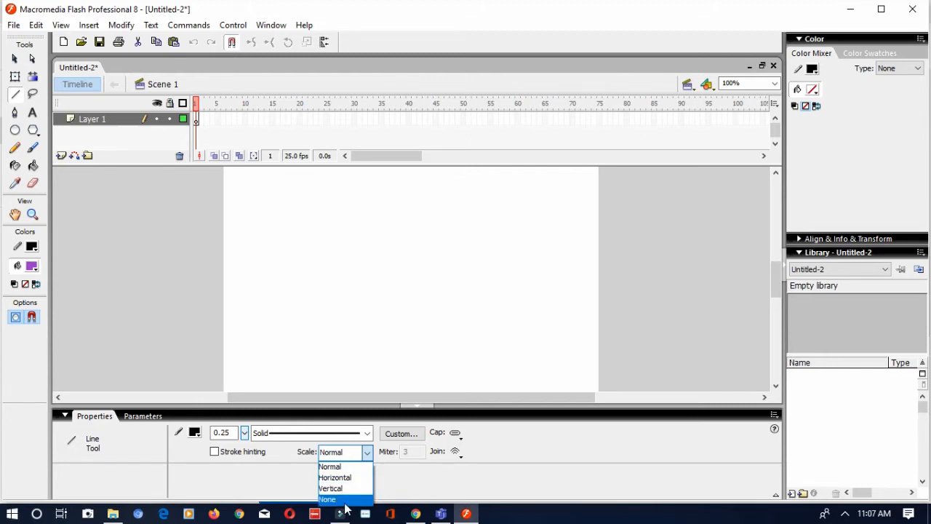
{"action": "left_click", "coordinate": [330, 466]}
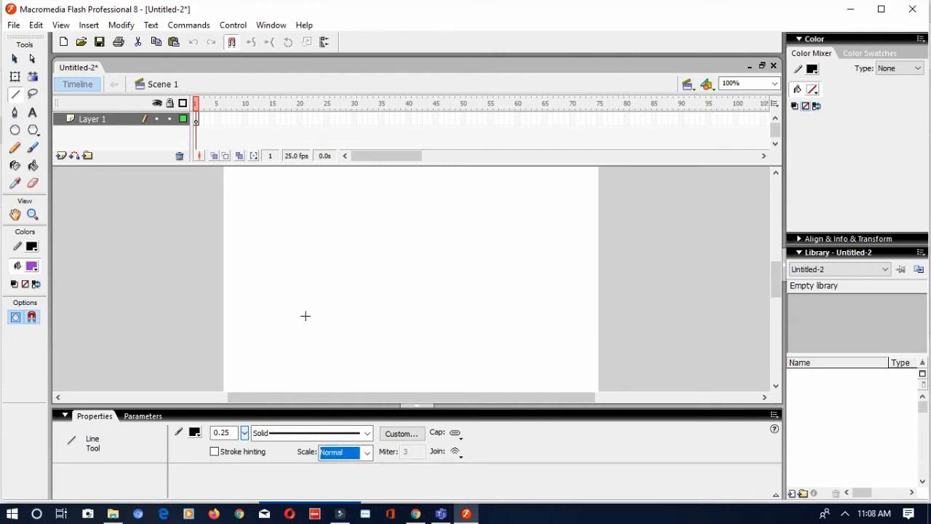
Draw a set of separate straight lines across the stage, including slanted, horizontal and vertical ones.
{"action": "left_click_drag", "start_coordinate": [304, 313], "coordinate": [390, 271]}
{"action": "left_click_drag", "start_coordinate": [406, 209], "coordinate": [515, 198]}
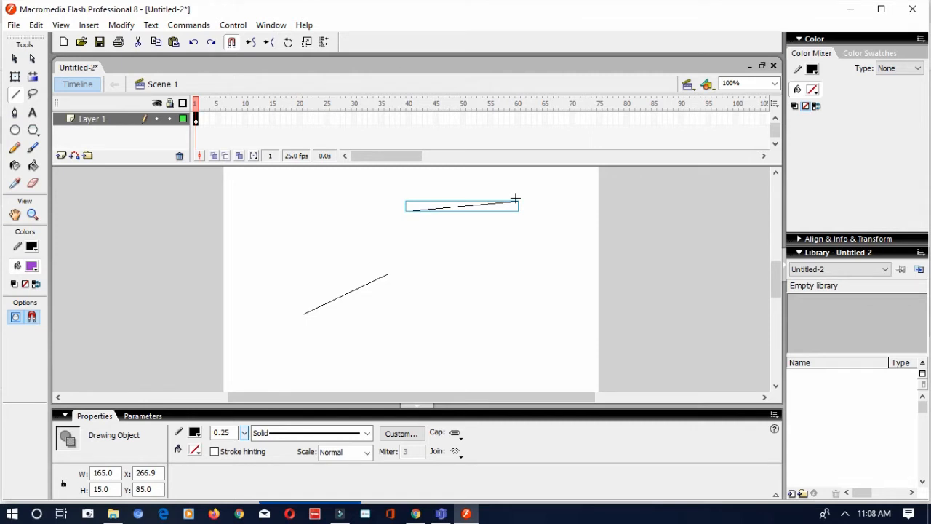
{"action": "mouse_move", "coordinate": [434, 253]}
{"action": "left_mouse_down"}
{"action": "mouse_move", "coordinate": [512, 247]}
{"action": "mouse_move", "coordinate": [520, 307]}
{"action": "left_mouse_up"}
{"action": "left_click_drag", "start_coordinate": [436, 256], "coordinate": [439, 341]}
{"action": "left_click_drag", "start_coordinate": [274, 229], "coordinate": [362, 229]}
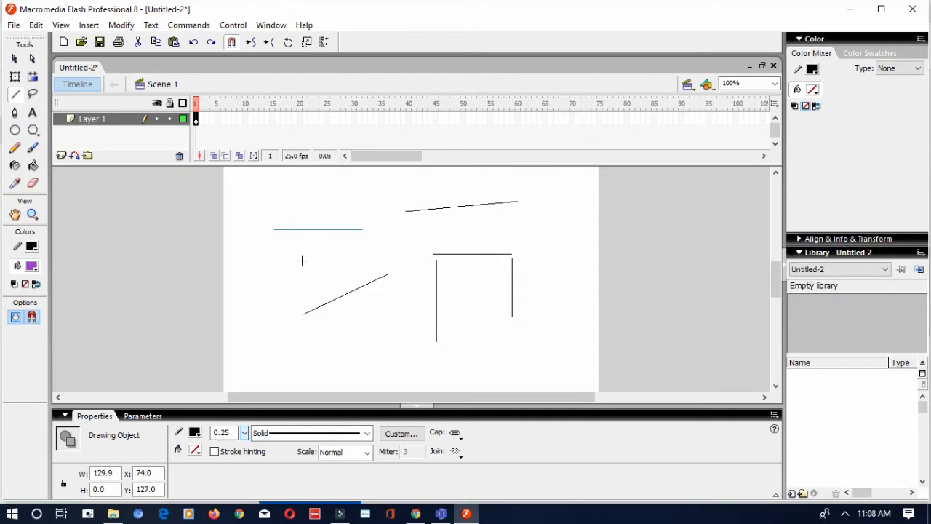
{"action": "mouse_move", "coordinate": [297, 256]}
{"action": "left_mouse_down"}
{"action": "mouse_move", "coordinate": [385, 249]}
{"action": "mouse_move", "coordinate": [390, 334]}
{"action": "mouse_move", "coordinate": [305, 317]}
{"action": "mouse_move", "coordinate": [388, 229]}
{"action": "left_mouse_up"}
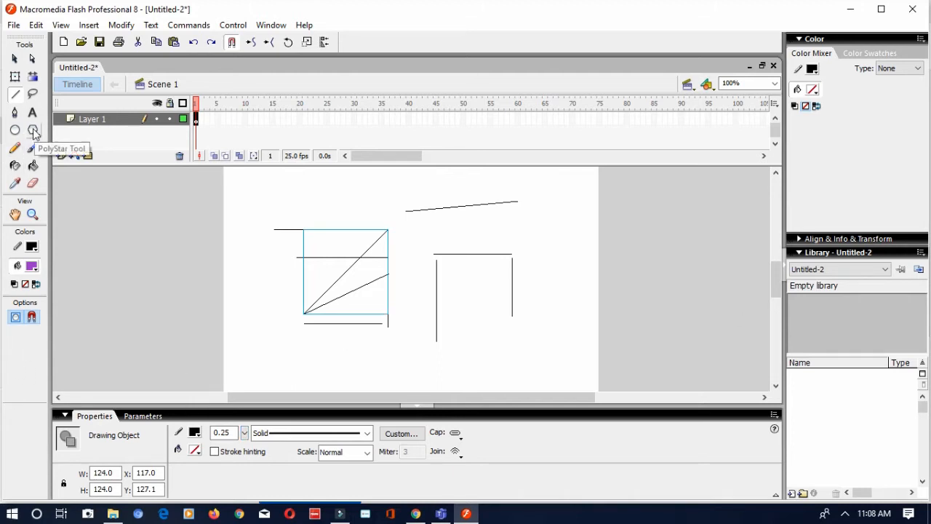
Draw a rectangle about 112 by 86 pixels in the stage's lower-left area with a #99FF66 fill and a solid black stroke.
{"action": "left_click_drag", "start_coordinate": [34, 132], "coordinate": [44, 150]}
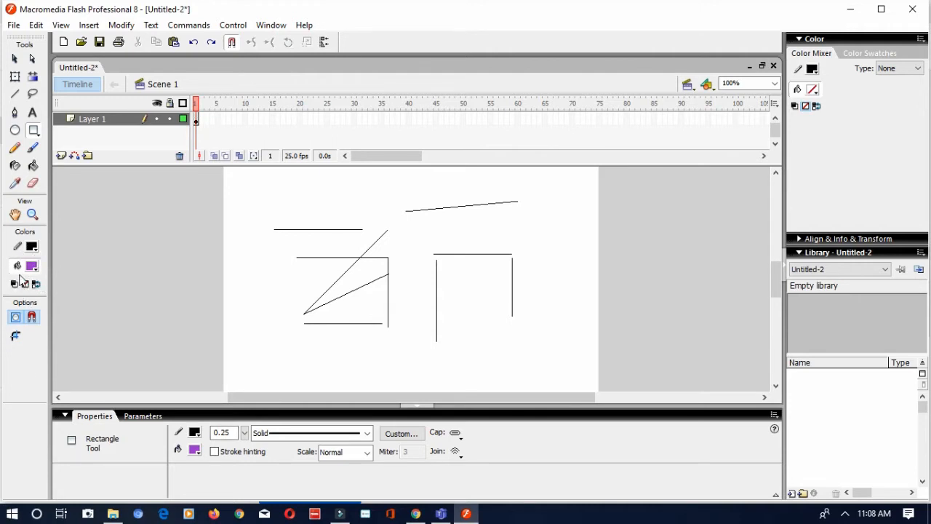
{"action": "left_click", "coordinate": [194, 450]}
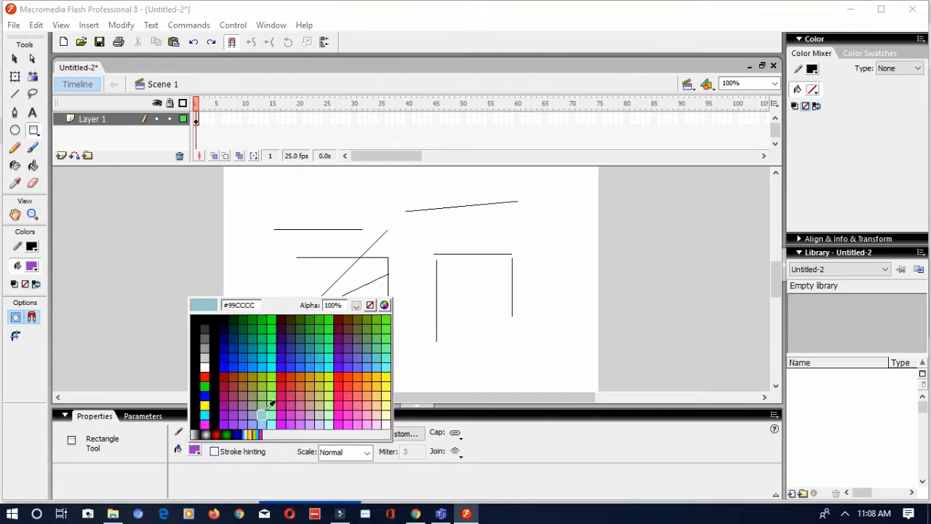
{"action": "left_click", "coordinate": [277, 393]}
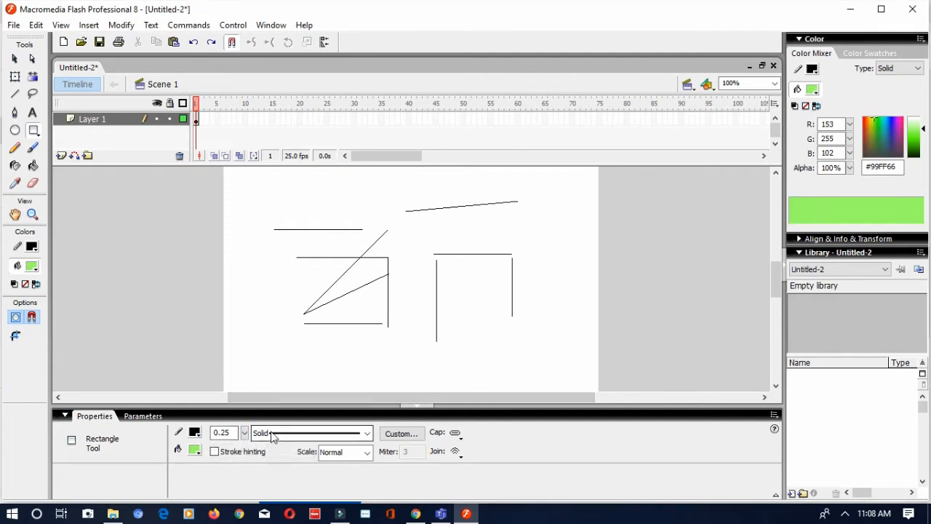
{"action": "left_click", "coordinate": [304, 434]}
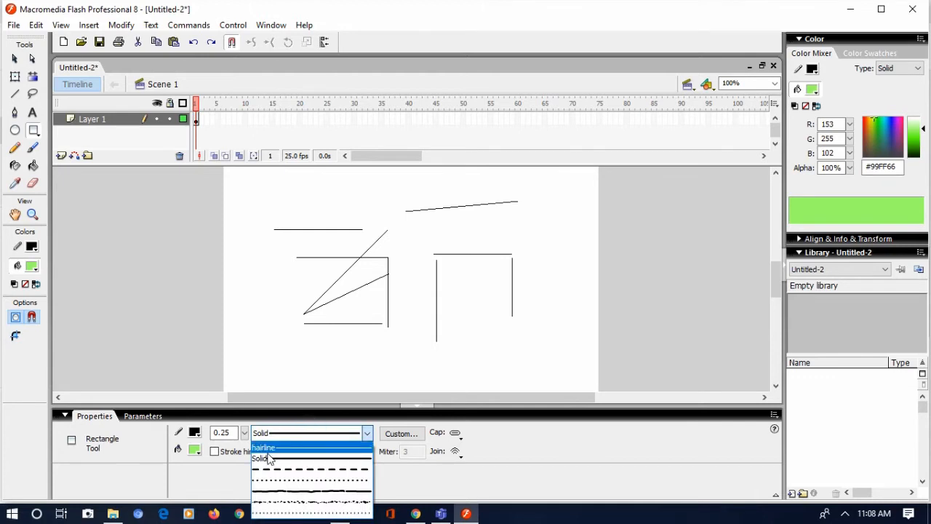
{"action": "left_click", "coordinate": [267, 458]}
{"action": "mouse_move", "coordinate": [254, 290]}
{"action": "left_mouse_down"}
{"action": "mouse_move", "coordinate": [277, 322]}
{"action": "mouse_move", "coordinate": [330, 348]}
{"action": "left_mouse_up"}
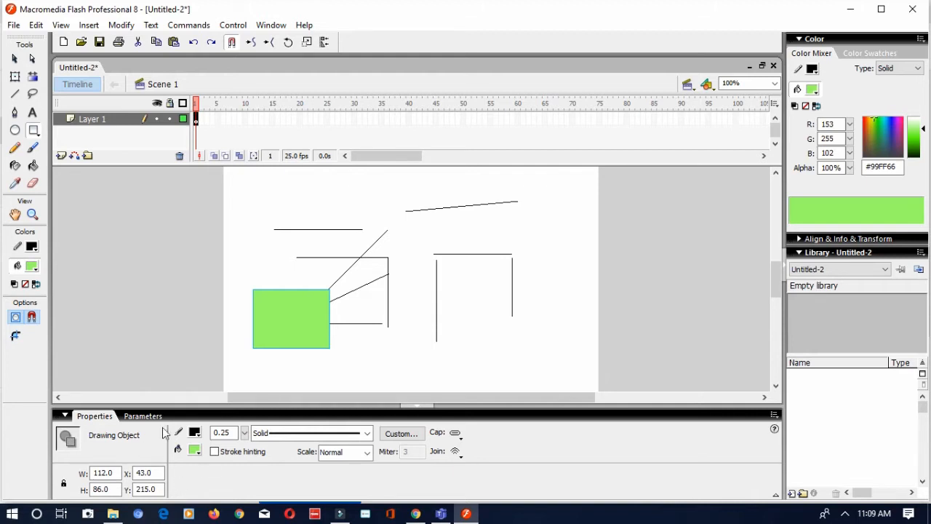
{"action": "left_click", "coordinate": [196, 434]}
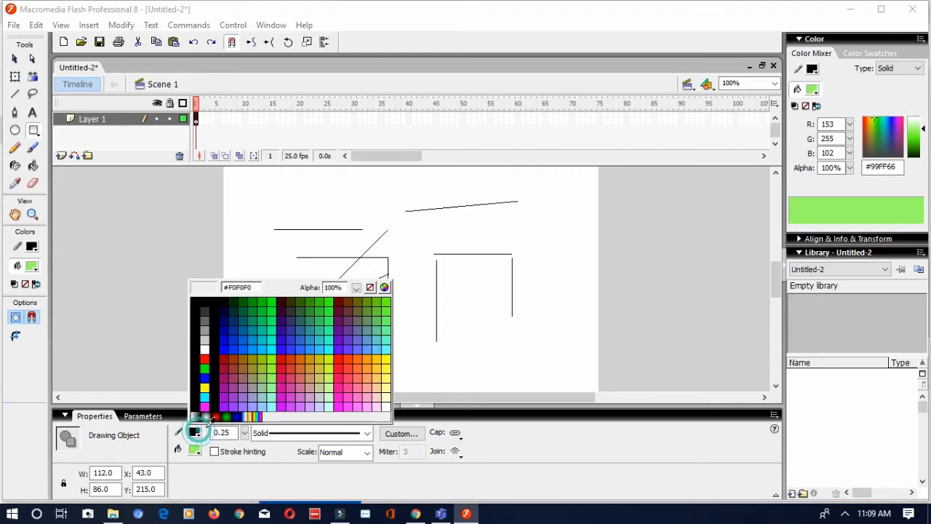
{"action": "left_click", "coordinate": [211, 367]}
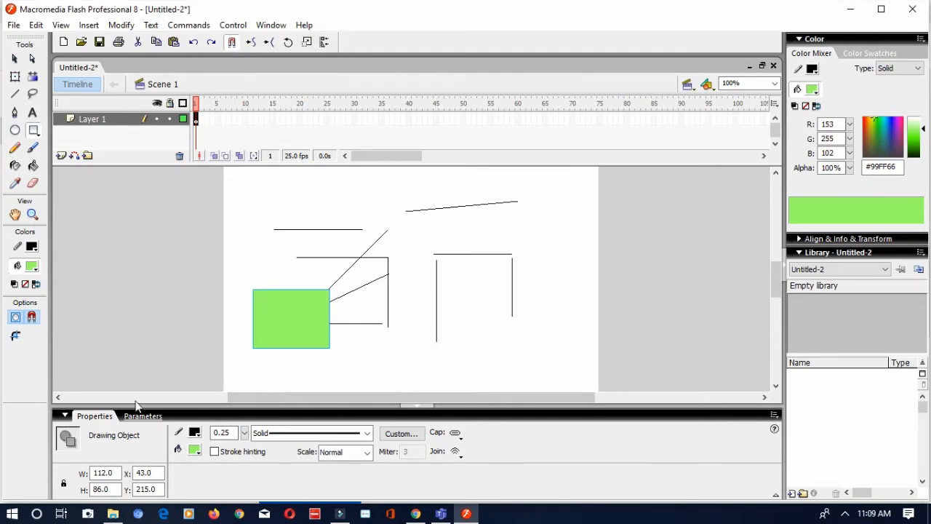
Set the rectangle corner radius to 10 points and draw a rounded rectangle about 96 by 71 pixels at the stage's right side.
{"action": "left_click", "coordinate": [17, 339]}
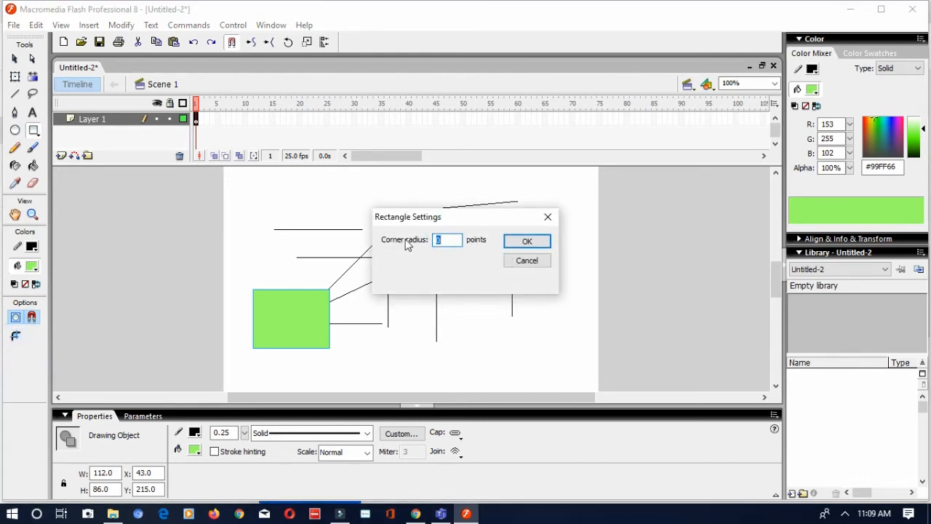
{"action": "type", "text": "10"}
{"action": "left_click", "coordinate": [527, 241]}
{"action": "left_click_drag", "start_coordinate": [483, 221], "coordinate": [549, 270]}
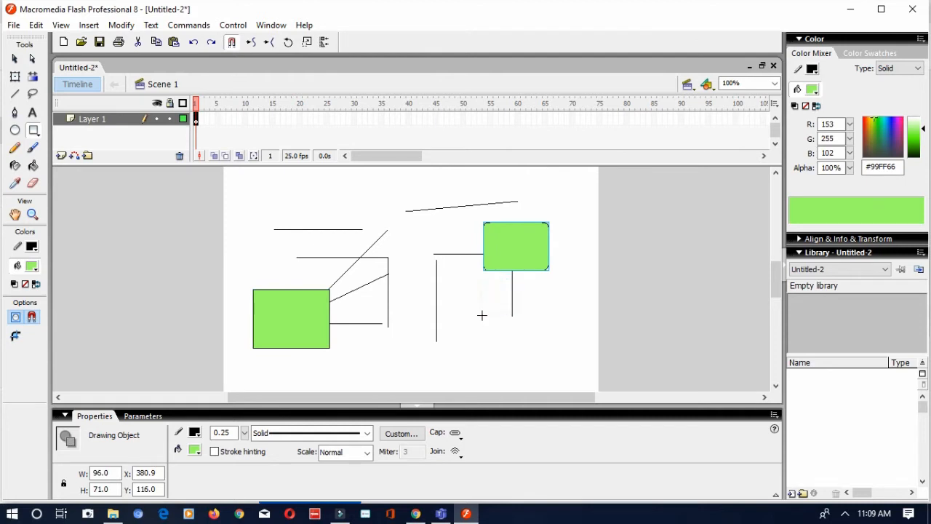
{"action": "left_click", "coordinate": [14, 59]}
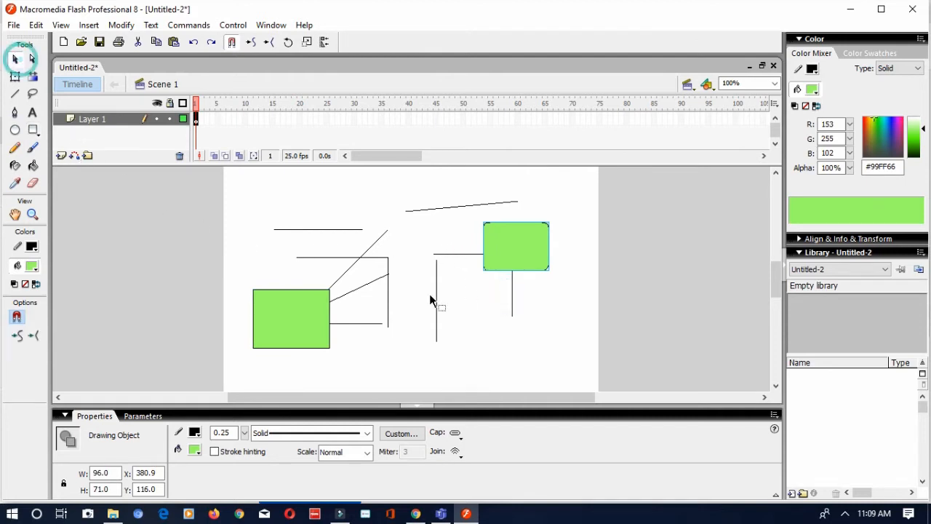
{"action": "left_click", "coordinate": [461, 286]}
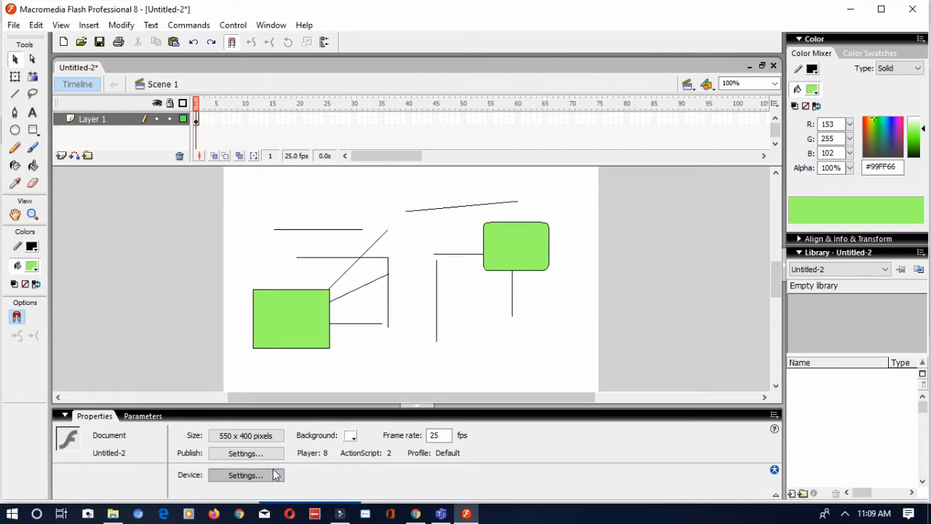
Draw a rectangle about 136 by 82 pixels below the rounded one with a dashed stroke of height 12, and change its stroke style to Solid.
{"action": "left_click", "coordinate": [33, 130]}
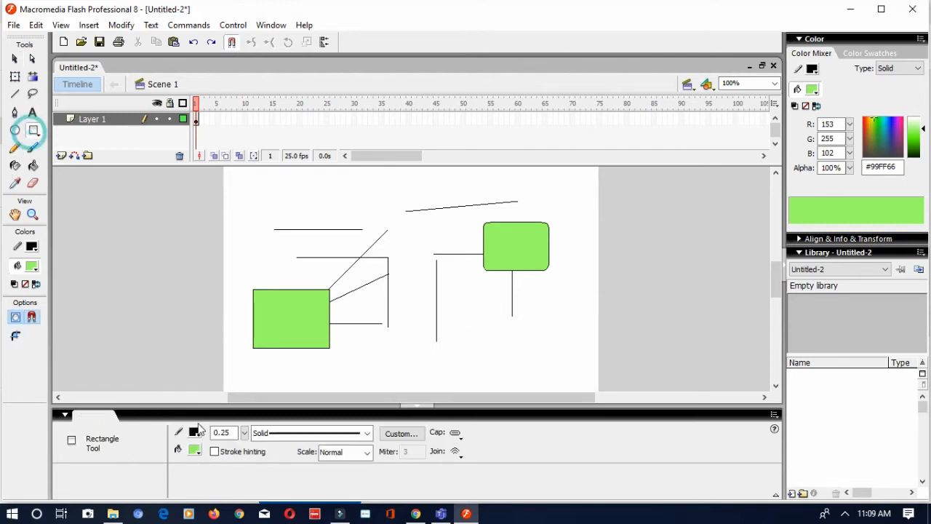
{"action": "left_click", "coordinate": [244, 432]}
{"action": "left_click_drag", "start_coordinate": [246, 434], "coordinate": [249, 389]}
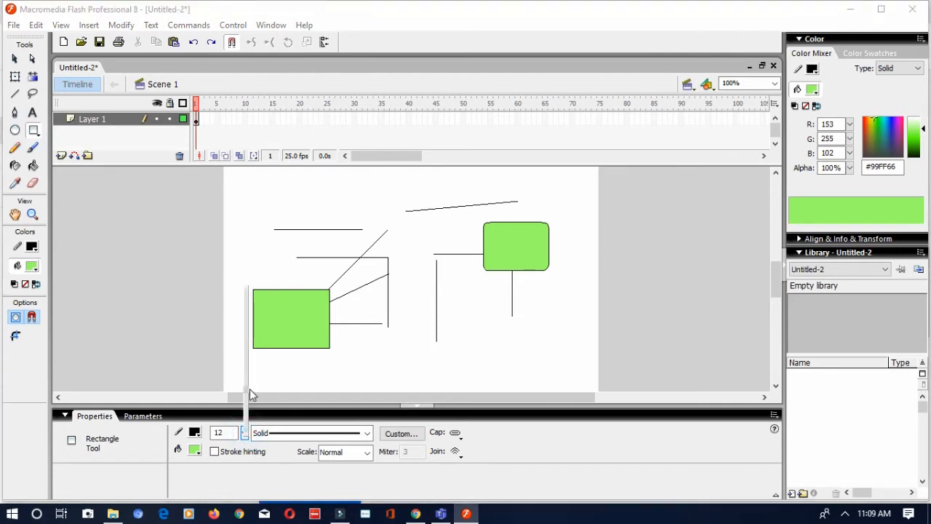
{"action": "left_click", "coordinate": [302, 431]}
{"action": "left_click", "coordinate": [295, 432]}
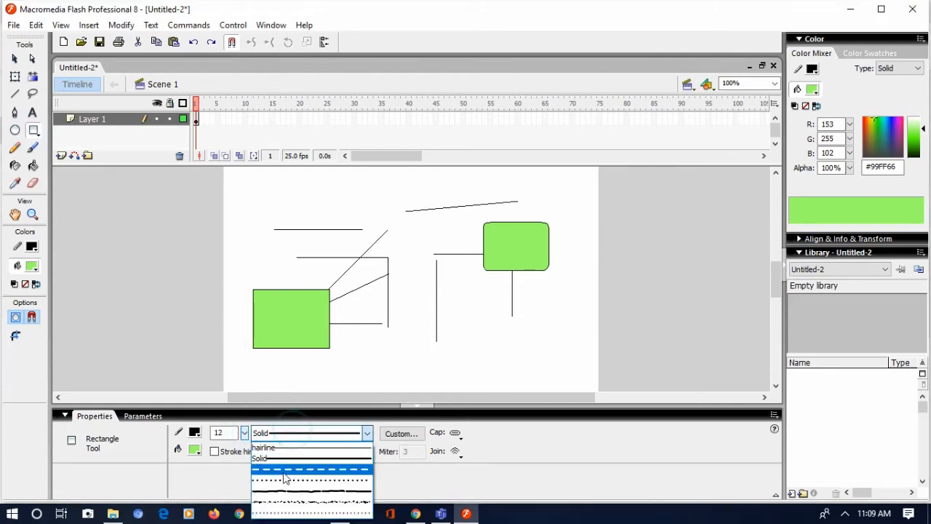
{"action": "left_click", "coordinate": [283, 465]}
{"action": "left_click_drag", "start_coordinate": [419, 313], "coordinate": [518, 374]}
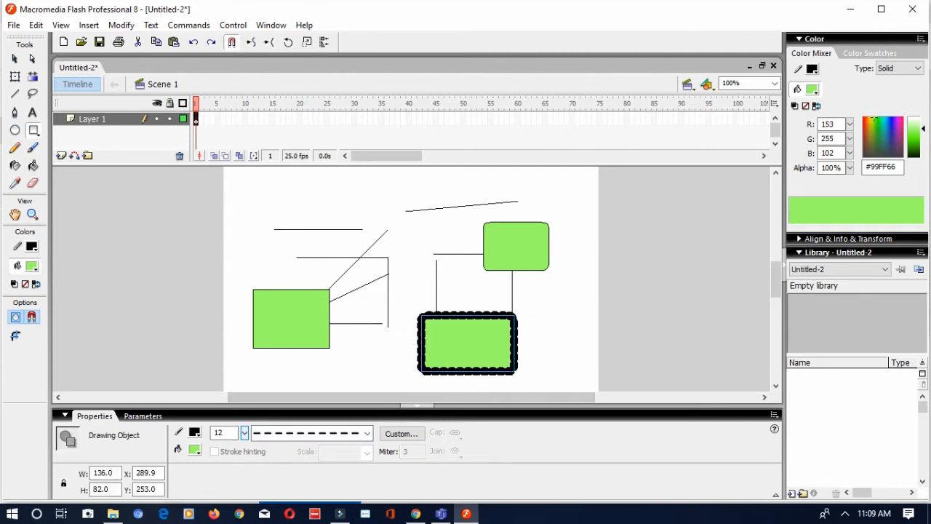
{"action": "left_click", "coordinate": [281, 433]}
{"action": "left_click", "coordinate": [284, 445]}
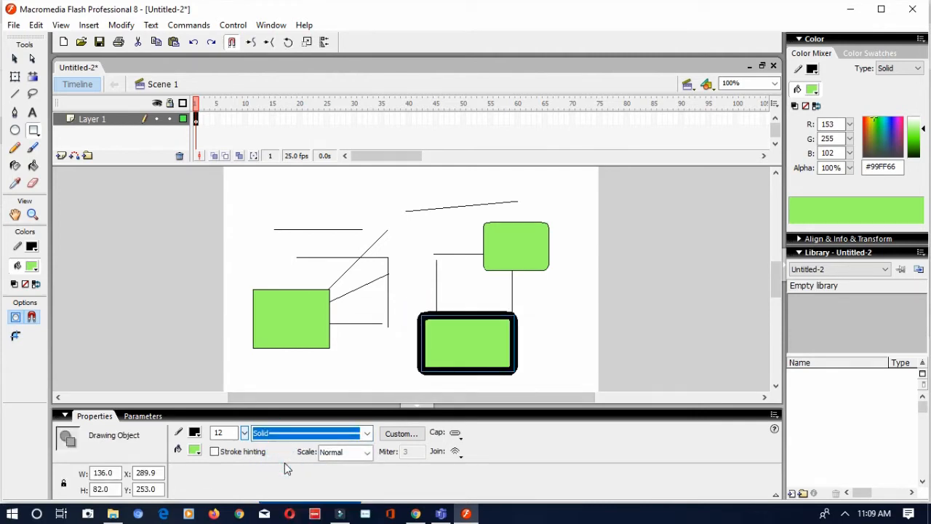
Draw three thick-outlined rectangles: a large square on the stage's left half, and shapes about 172 by 68 and 184 by 184 pixels on the right.
{"action": "left_click", "coordinate": [15, 130]}
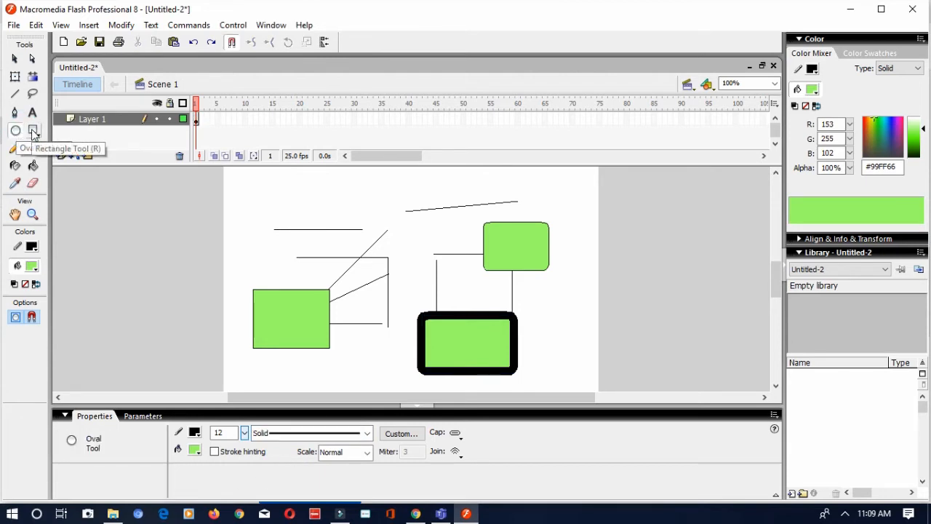
{"action": "left_click", "coordinate": [33, 130]}
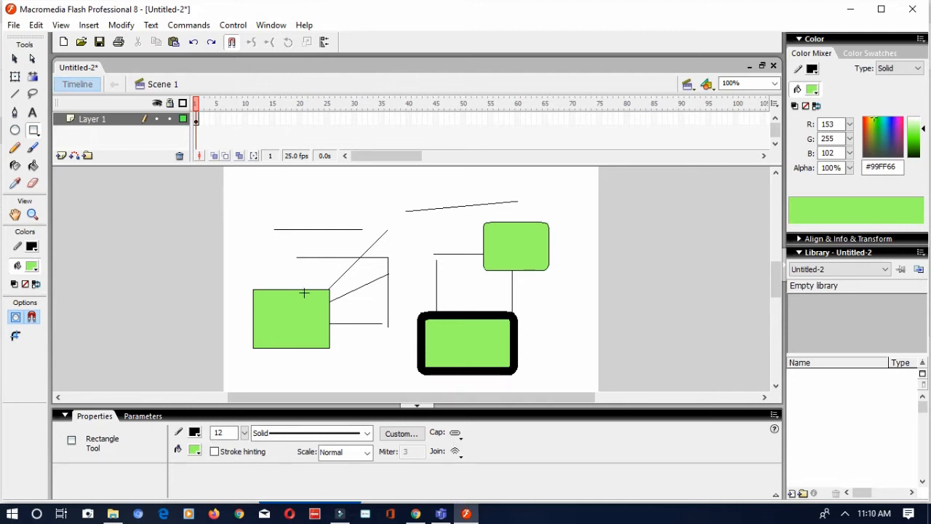
{"action": "mouse_move", "coordinate": [290, 195]}
{"action": "left_mouse_down"}
{"action": "mouse_move", "coordinate": [345, 250]}
{"action": "mouse_move", "coordinate": [376, 264]}
{"action": "mouse_move", "coordinate": [529, 298]}
{"action": "mouse_move", "coordinate": [563, 316]}
{"action": "mouse_move", "coordinate": [542, 350]}
{"action": "mouse_move", "coordinate": [573, 357]}
{"action": "mouse_move", "coordinate": [590, 346]}
{"action": "mouse_move", "coordinate": [570, 308]}
{"action": "left_mouse_up"}
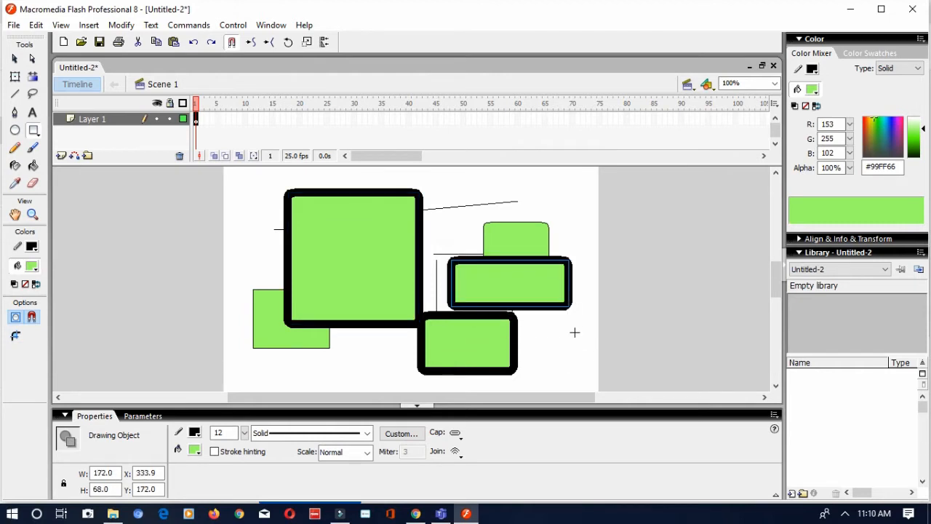
{"action": "left_click_drag", "start_coordinate": [437, 200], "coordinate": [564, 332]}
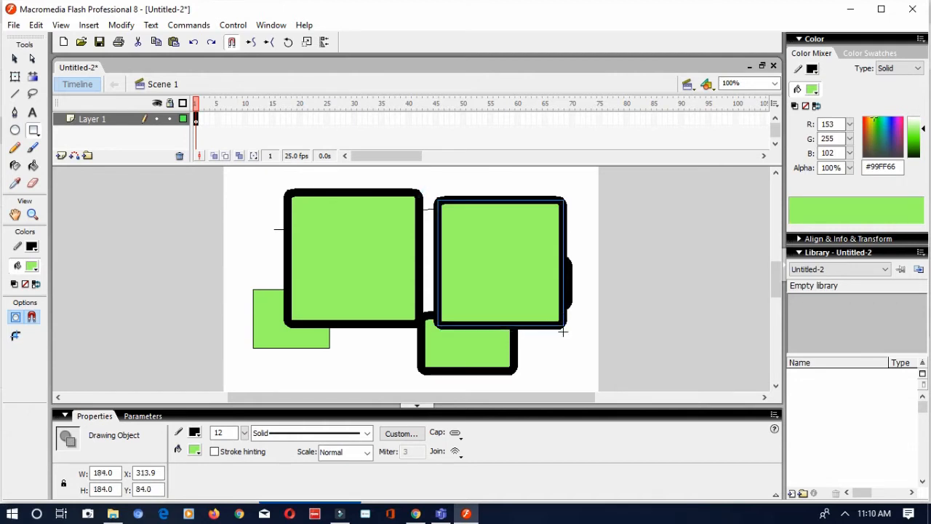
Draw a circle inside the left large square and an oval about 95 by 135 pixels over the right one.
{"action": "left_click", "coordinate": [17, 131]}
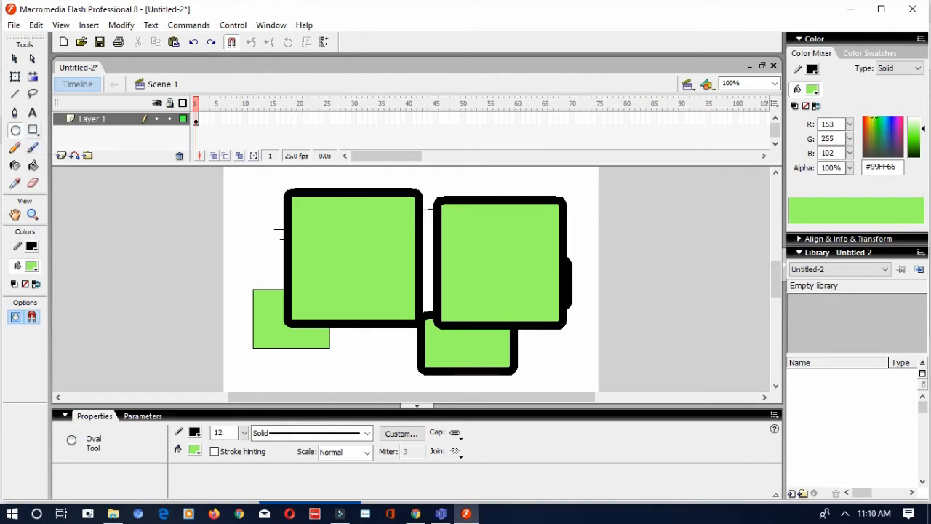
{"action": "left_click_drag", "start_coordinate": [326, 233], "coordinate": [382, 289]}
{"action": "mouse_move", "coordinate": [467, 237]}
{"action": "left_mouse_down"}
{"action": "mouse_move", "coordinate": [517, 293]}
{"action": "mouse_move", "coordinate": [514, 332]}
{"action": "mouse_move", "coordinate": [587, 315]}
{"action": "mouse_move", "coordinate": [508, 271]}
{"action": "mouse_move", "coordinate": [532, 329]}
{"action": "left_mouse_up"}
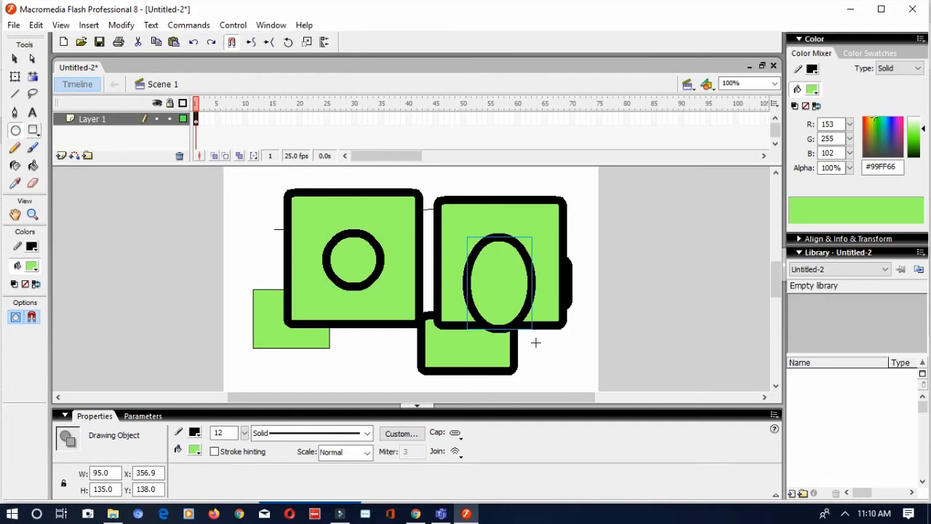
Recolor the oval over the right large square with a purple #993399 fill and a red stroke, keeping the Solid stroke style.
{"action": "left_click", "coordinate": [289, 435]}
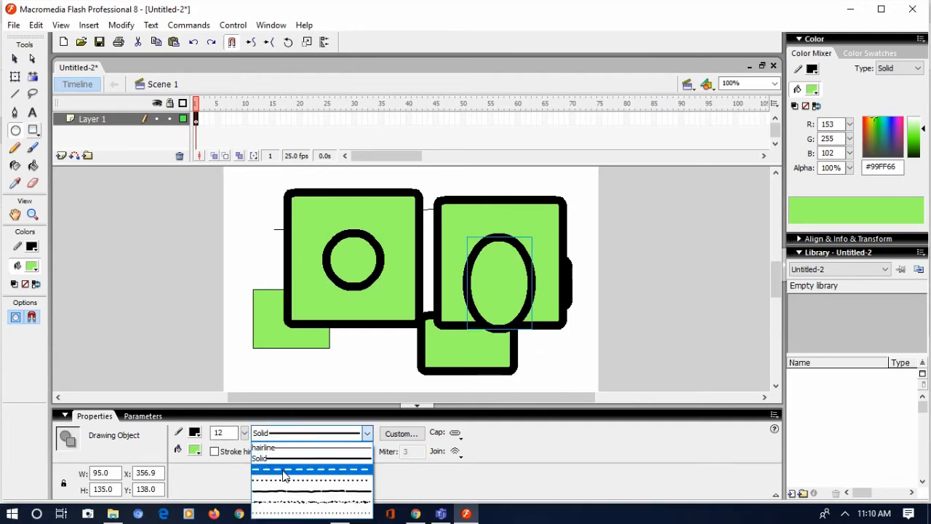
{"action": "left_click", "coordinate": [194, 449]}
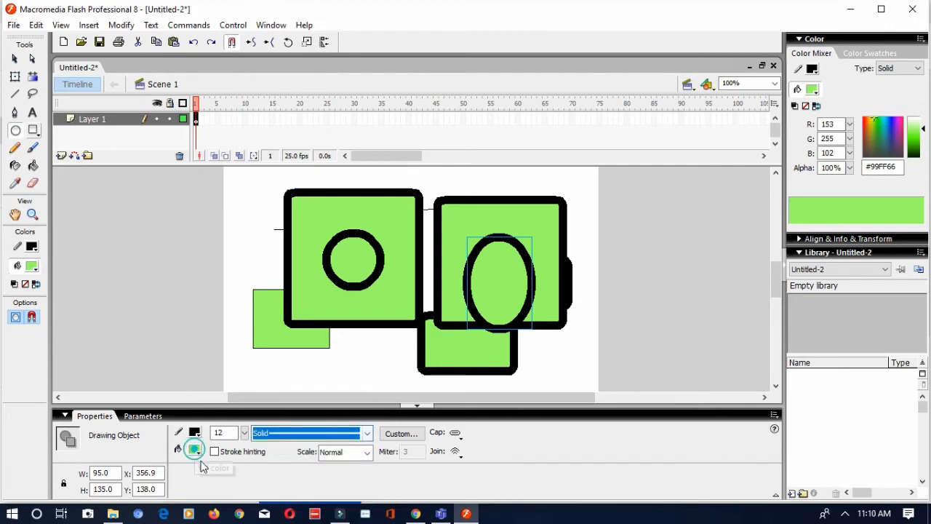
{"action": "left_click", "coordinate": [194, 449]}
{"action": "left_click", "coordinate": [232, 405]}
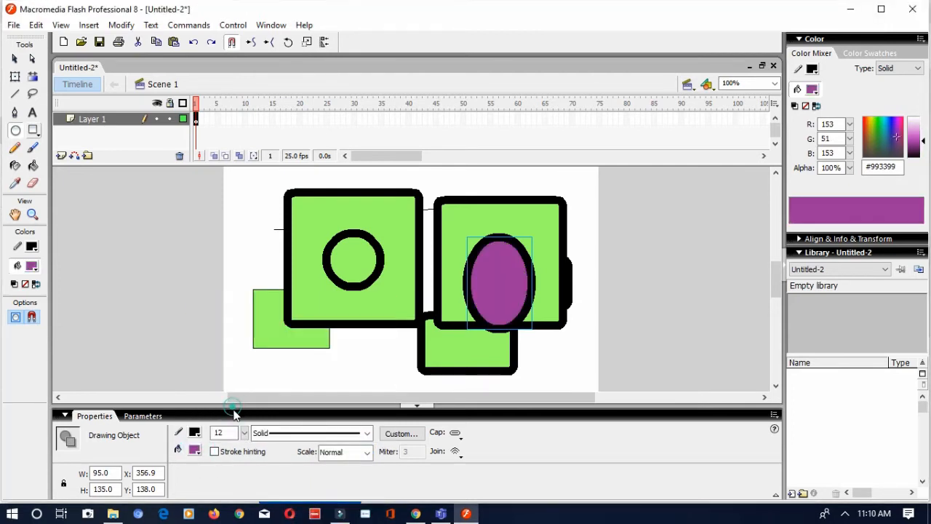
{"action": "left_click", "coordinate": [194, 432]}
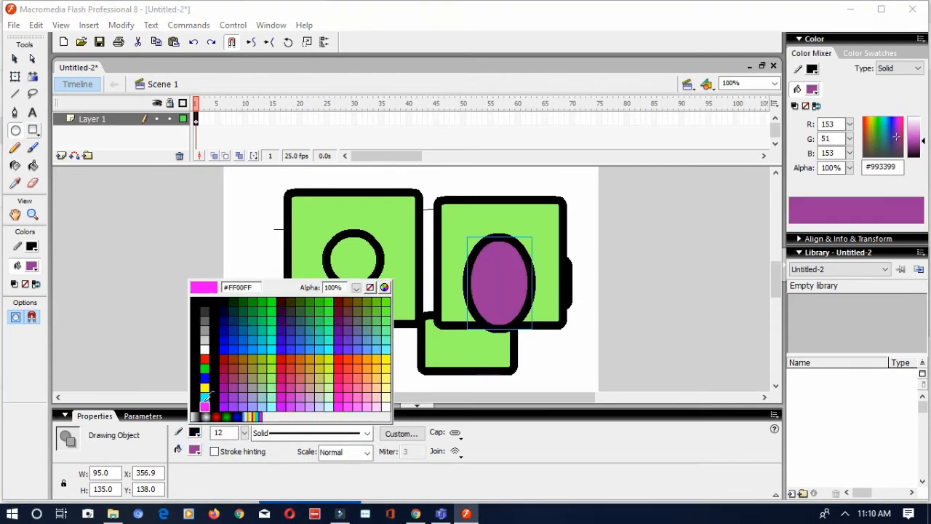
{"action": "left_click", "coordinate": [204, 358]}
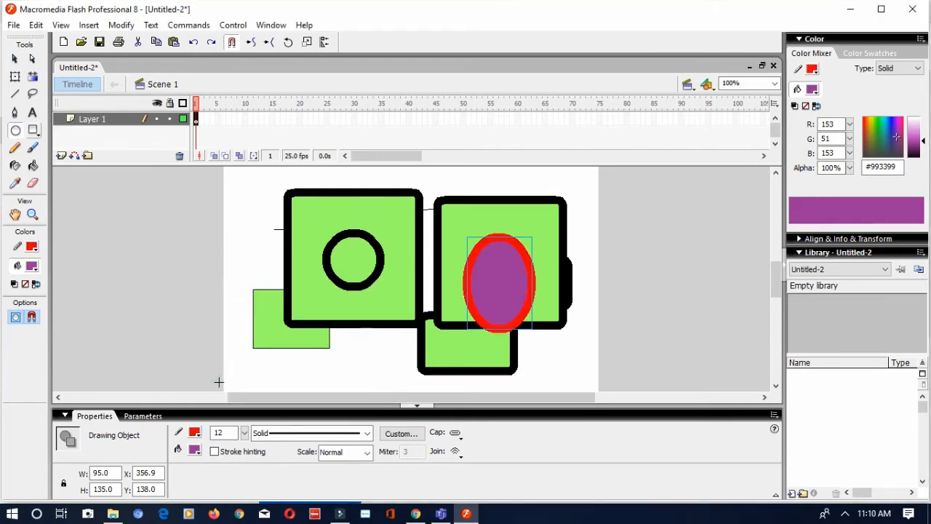
Draw an oval about 45 by 78 pixels at the stage's left edge, set its stroke height to 1.5, and draw another about 54 by 41 pixels.
{"action": "left_click_drag", "start_coordinate": [236, 226], "coordinate": [268, 278]}
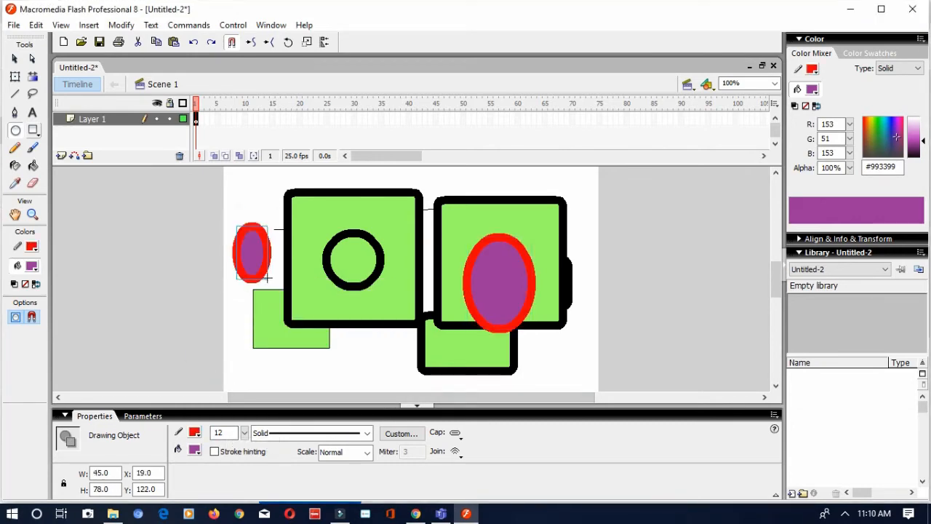
{"action": "left_click", "coordinate": [244, 435]}
{"action": "left_click_drag", "start_coordinate": [245, 435], "coordinate": [245, 474]}
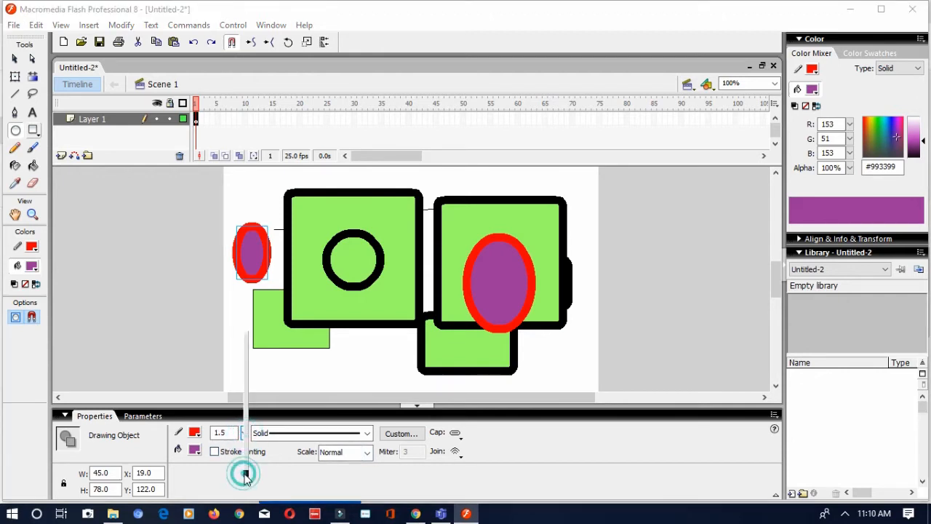
{"action": "left_click_drag", "start_coordinate": [305, 347], "coordinate": [342, 376]}
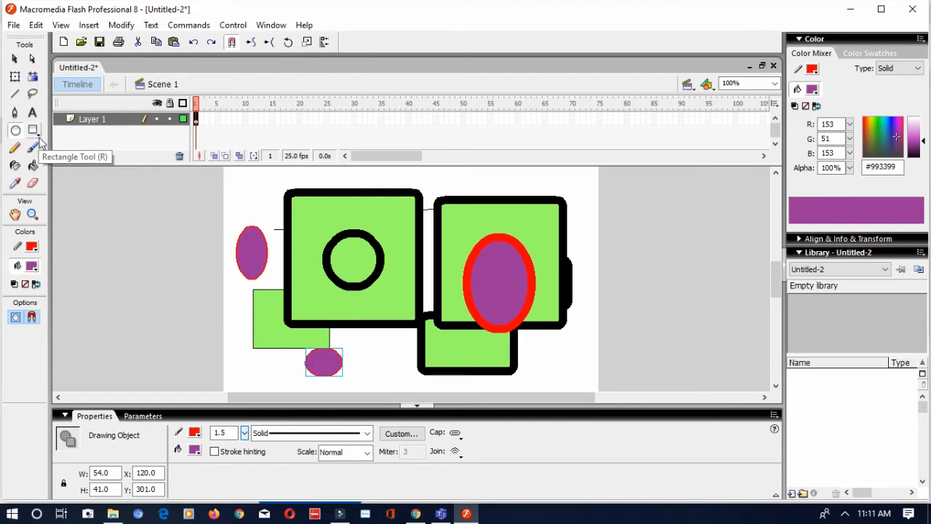
Switch to the PolyStar tool, close the current drawing without saving, and create a new Flash document.
{"action": "left_click_drag", "start_coordinate": [40, 137], "coordinate": [64, 171]}
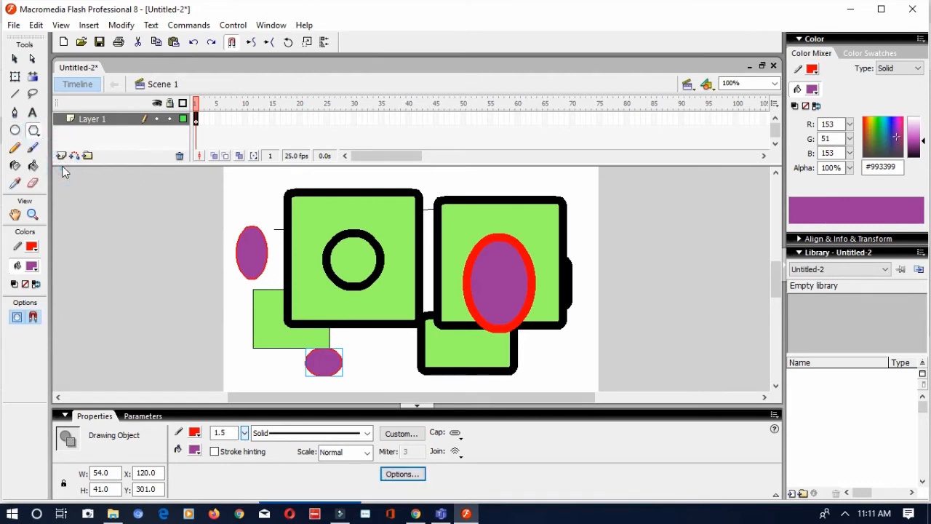
{"action": "left_click", "coordinate": [775, 66]}
{"action": "left_click", "coordinate": [465, 288]}
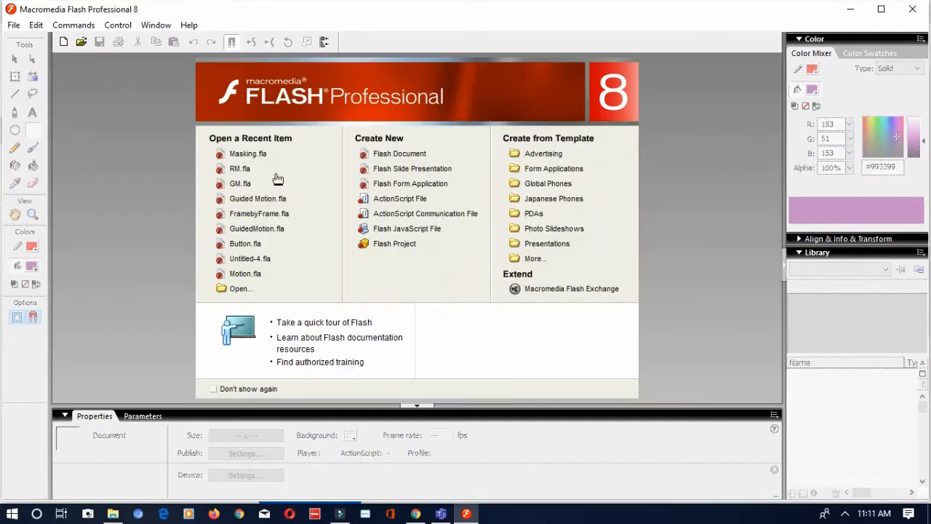
{"action": "left_click", "coordinate": [411, 155]}
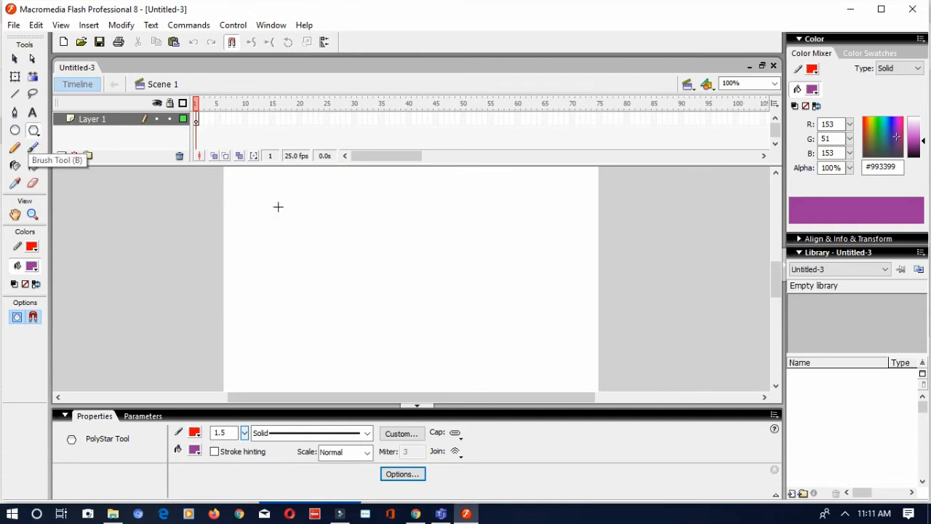
Draw a pentagon about 65 by 64 pixels, and with the PolyStar style set to star, draw a five-pointed star about 123 by 119 pixels.
{"action": "left_click_drag", "start_coordinate": [266, 201], "coordinate": [280, 220]}
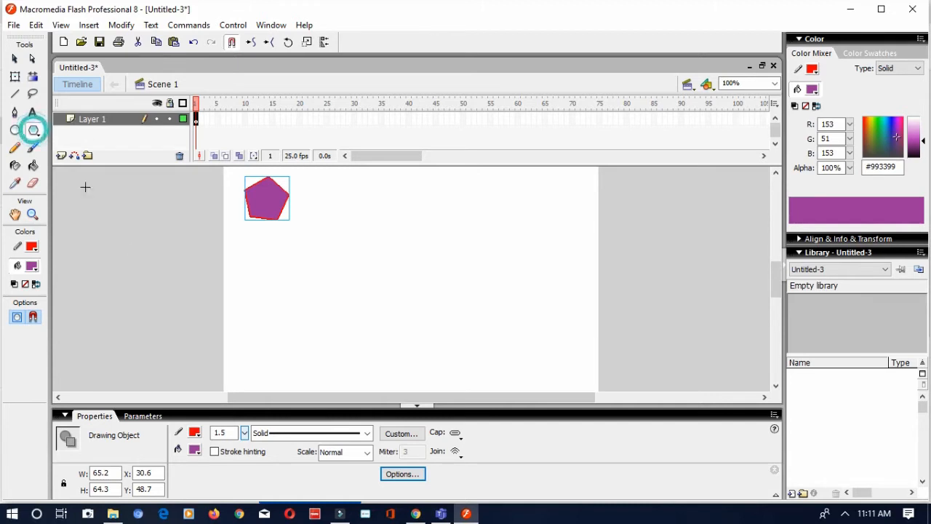
{"action": "left_click", "coordinate": [408, 475]}
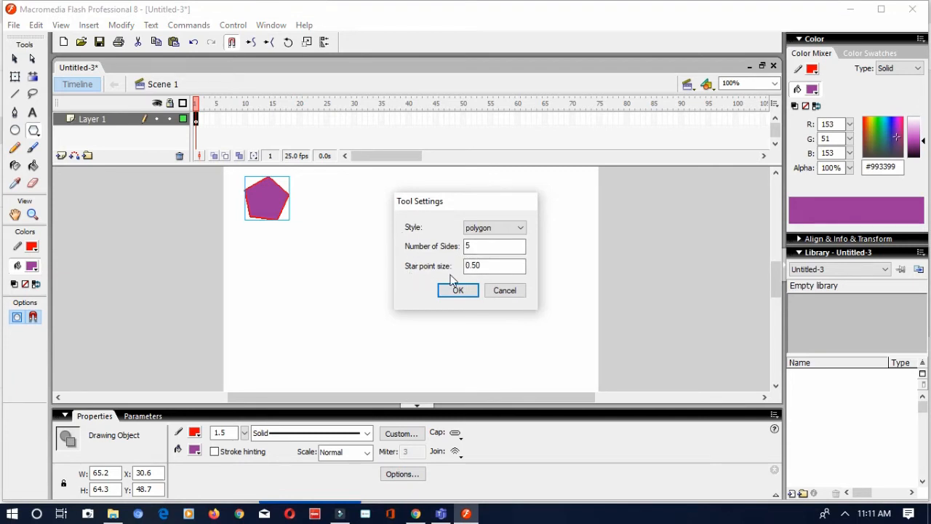
{"action": "left_click", "coordinate": [481, 232]}
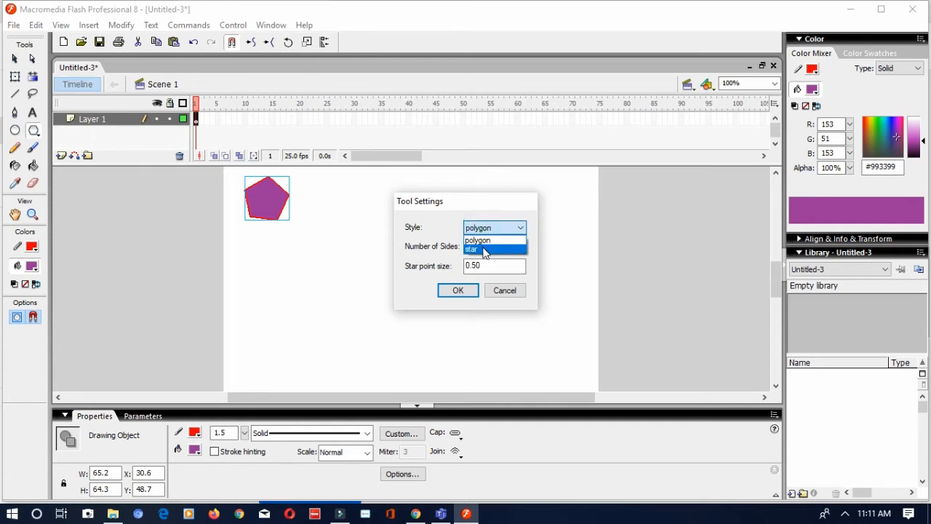
{"action": "left_click", "coordinate": [481, 247]}
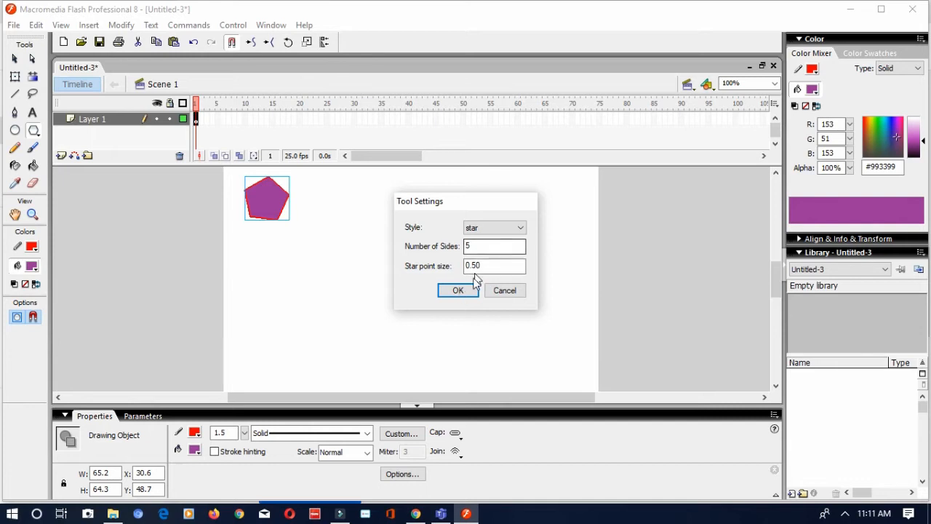
{"action": "left_click", "coordinate": [458, 291]}
{"action": "left_click_drag", "start_coordinate": [397, 226], "coordinate": [426, 263]}
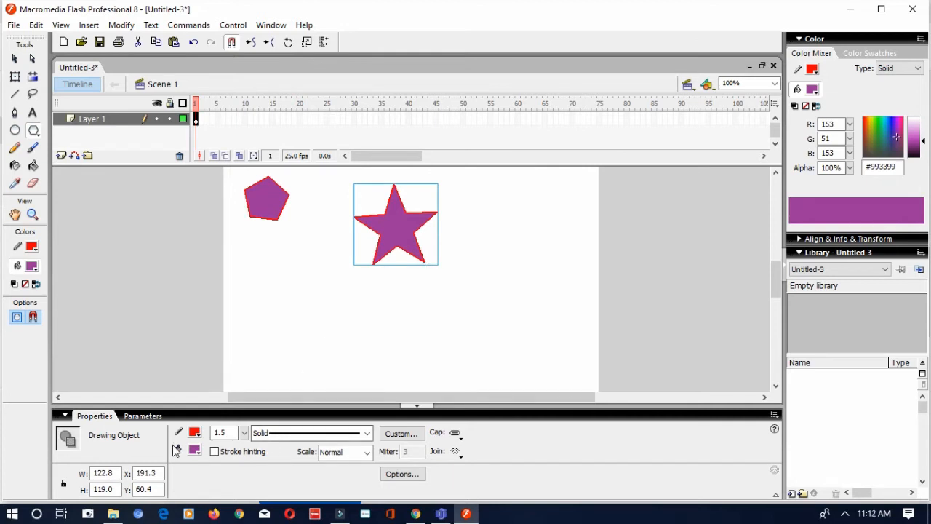
Recolor the star with a lavender stroke and a light green #CCFF99 fill, and draw a second star about 103 by 104 pixels beside it.
{"action": "left_click", "coordinate": [195, 432]}
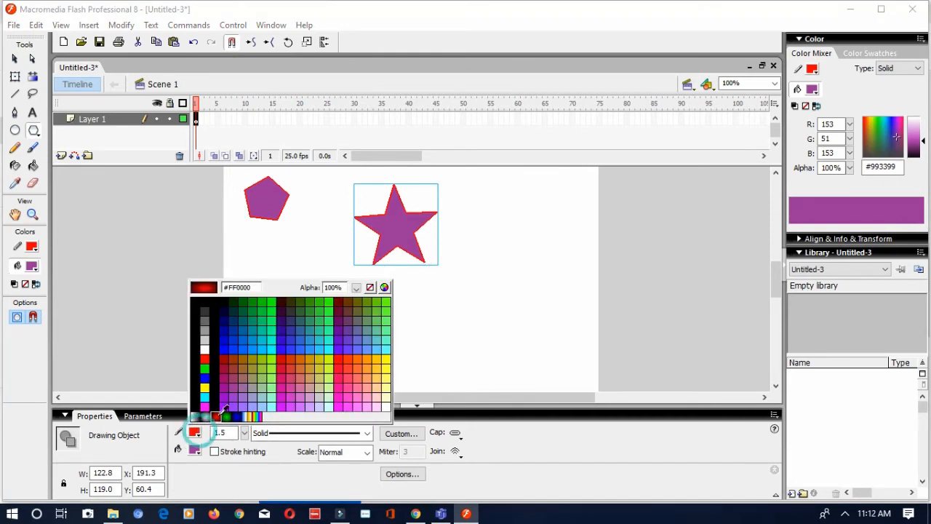
{"action": "left_click", "coordinate": [253, 396]}
{"action": "left_click", "coordinate": [194, 448]}
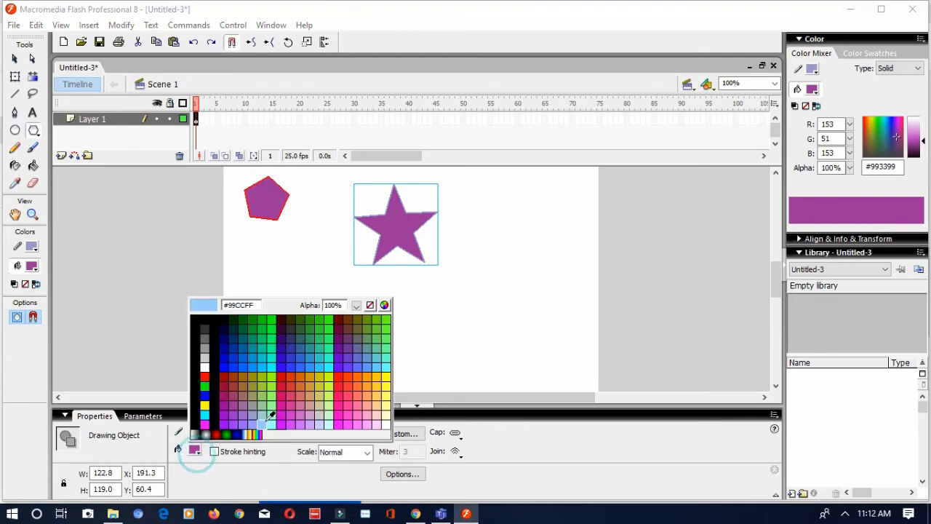
{"action": "left_click", "coordinate": [333, 411]}
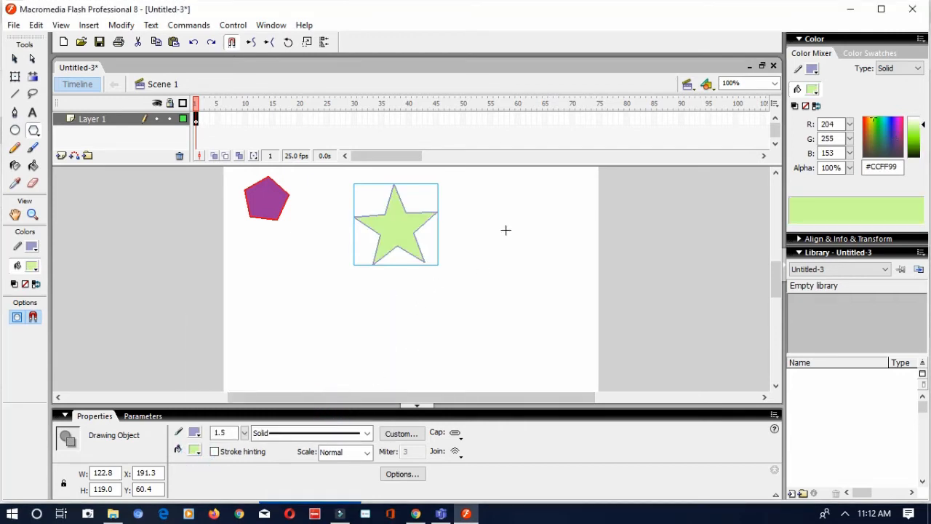
{"action": "left_click_drag", "start_coordinate": [505, 215], "coordinate": [515, 250]}
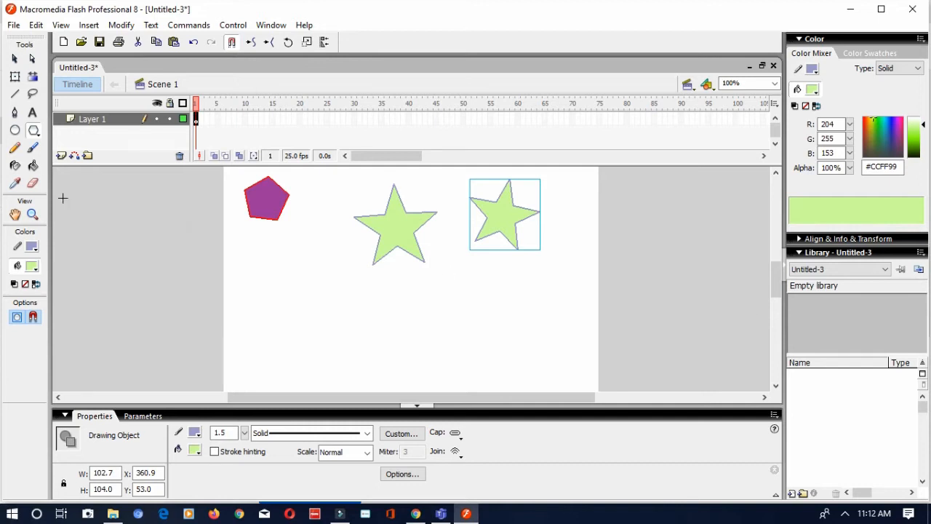
Draw two letter S shapes with the Pencil tool, one about 54 by 80 pixels in Straighten mode and one about 38 by 80 in Ink mode.
{"action": "left_click", "coordinate": [15, 149]}
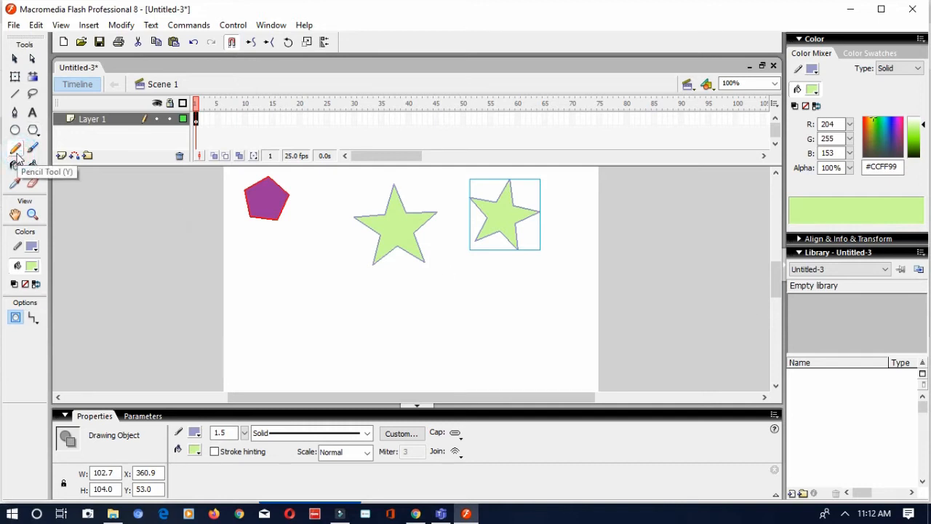
{"action": "mouse_move", "coordinate": [293, 272]}
{"action": "left_mouse_down"}
{"action": "mouse_move", "coordinate": [280, 273]}
{"action": "mouse_move", "coordinate": [297, 303]}
{"action": "mouse_move", "coordinate": [266, 310]}
{"action": "left_mouse_up"}
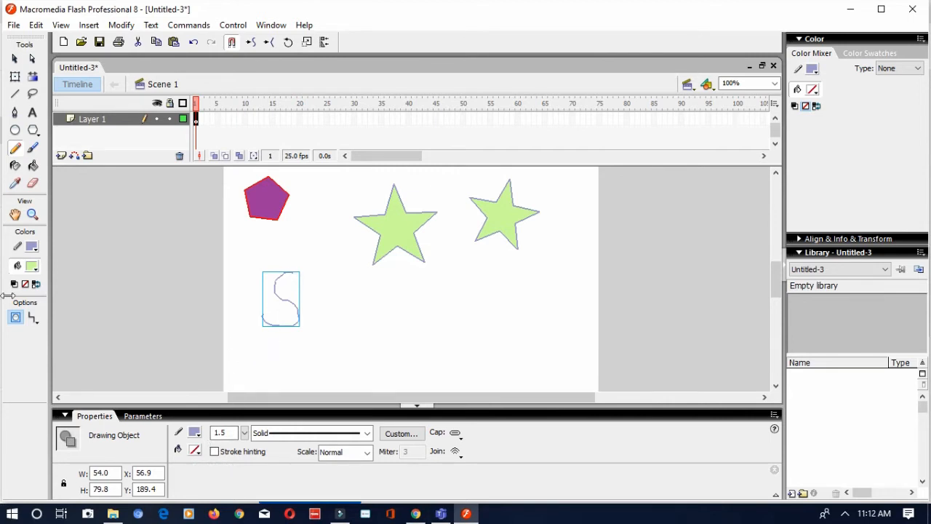
{"action": "left_click", "coordinate": [37, 324]}
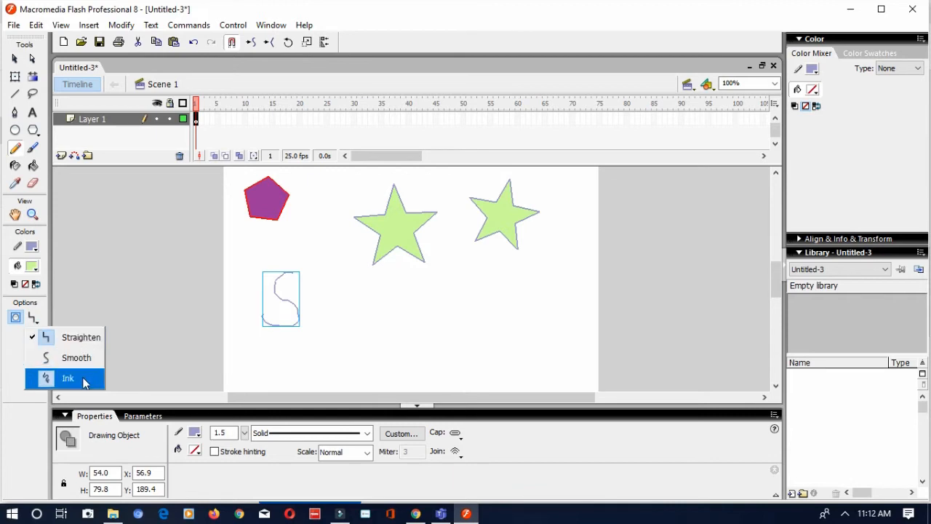
{"action": "left_click", "coordinate": [163, 312]}
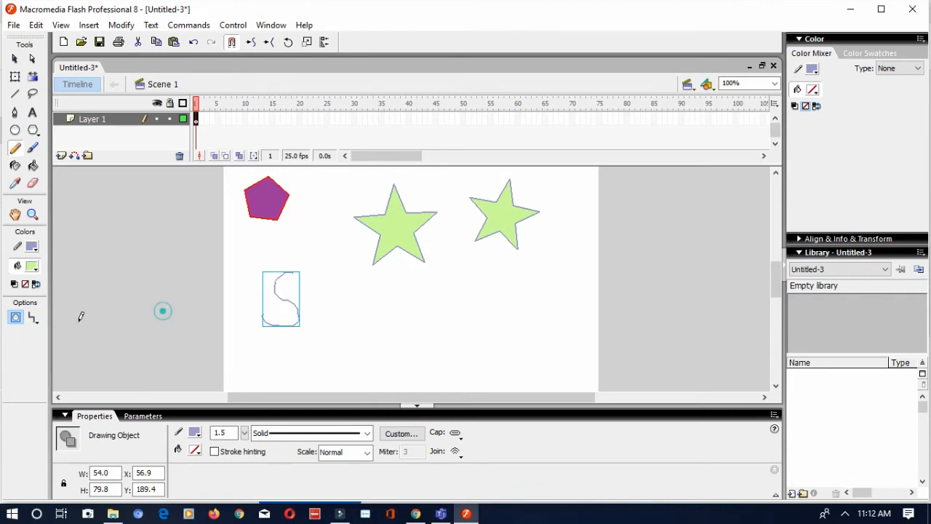
{"action": "left_click", "coordinate": [33, 318]}
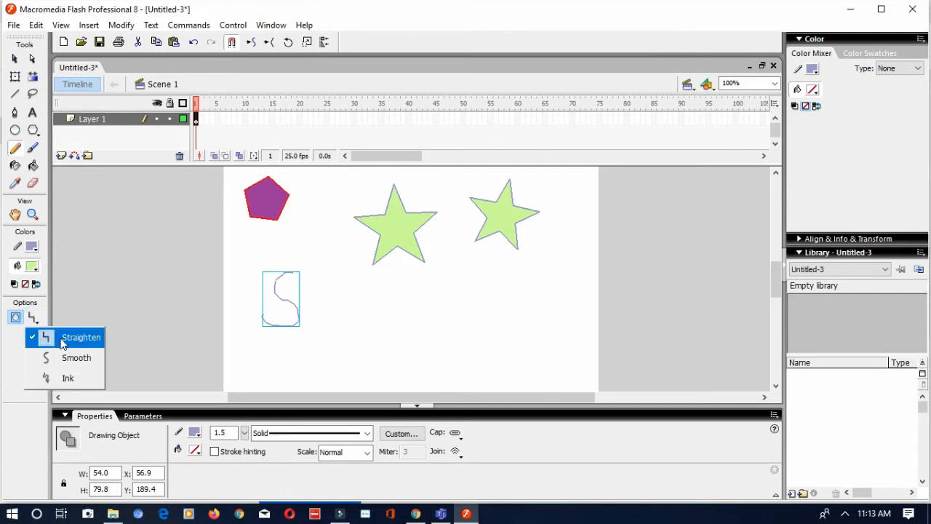
{"action": "left_click", "coordinate": [71, 381]}
{"action": "mouse_move", "coordinate": [337, 266]}
{"action": "left_mouse_down"}
{"action": "mouse_move", "coordinate": [348, 309]}
{"action": "mouse_move", "coordinate": [332, 315]}
{"action": "left_mouse_up"}
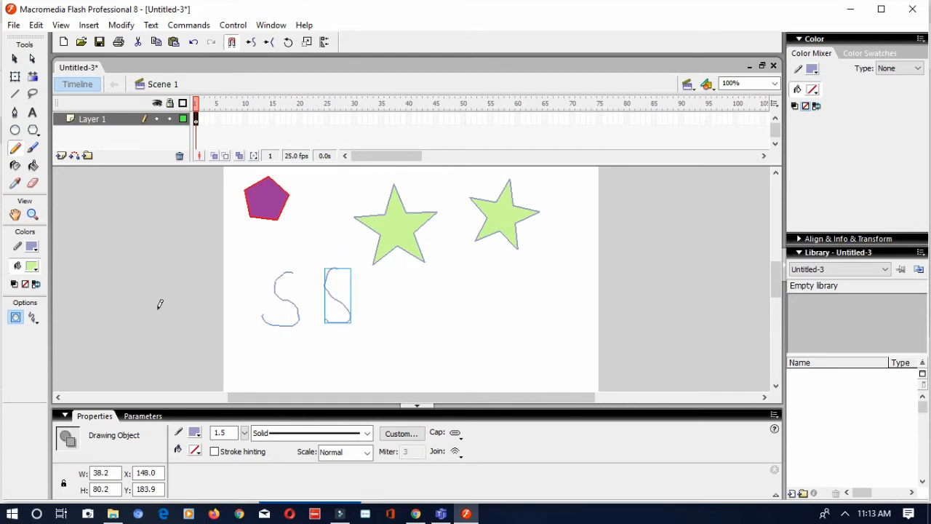
Draw two more pencil S shapes, about 48 by 75 pixels in Smooth mode and about 64 by 93 pixels in Straighten mode.
{"action": "left_click", "coordinate": [33, 317]}
{"action": "left_click", "coordinate": [59, 356]}
{"action": "mouse_move", "coordinate": [399, 273]}
{"action": "left_mouse_down"}
{"action": "mouse_move", "coordinate": [394, 303]}
{"action": "mouse_move", "coordinate": [369, 319]}
{"action": "left_mouse_up"}
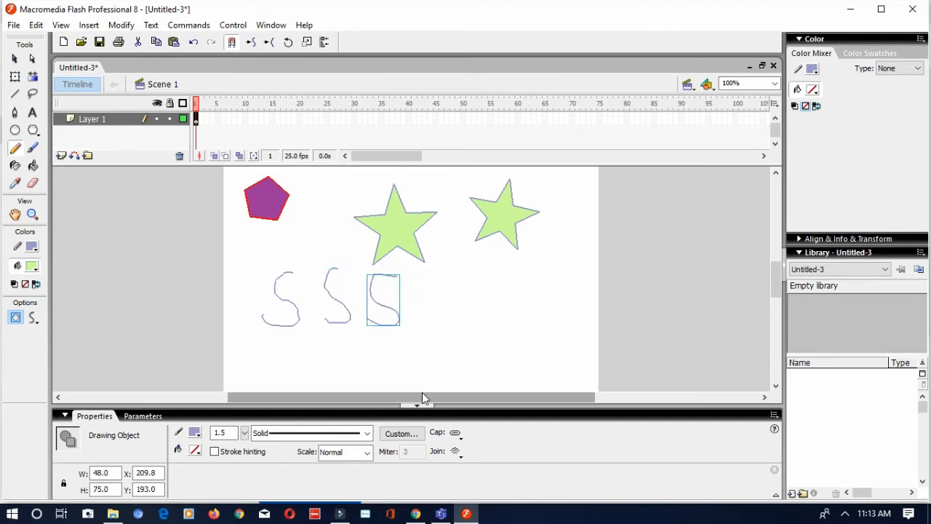
{"action": "left_click", "coordinate": [34, 319]}
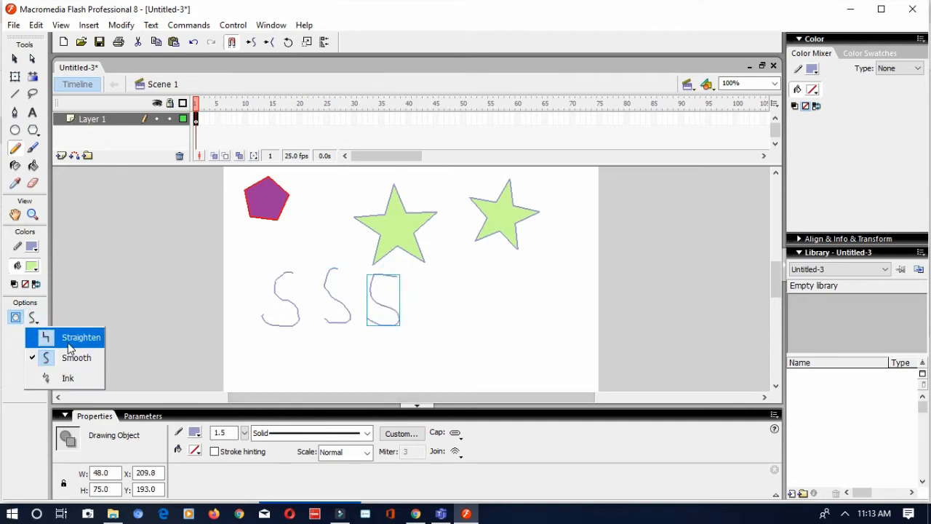
{"action": "left_click", "coordinate": [69, 346]}
{"action": "mouse_move", "coordinate": [483, 290]}
{"action": "left_mouse_down"}
{"action": "mouse_move", "coordinate": [457, 293]}
{"action": "mouse_move", "coordinate": [461, 315]}
{"action": "mouse_move", "coordinate": [477, 322]}
{"action": "mouse_move", "coordinate": [445, 351]}
{"action": "left_mouse_up"}
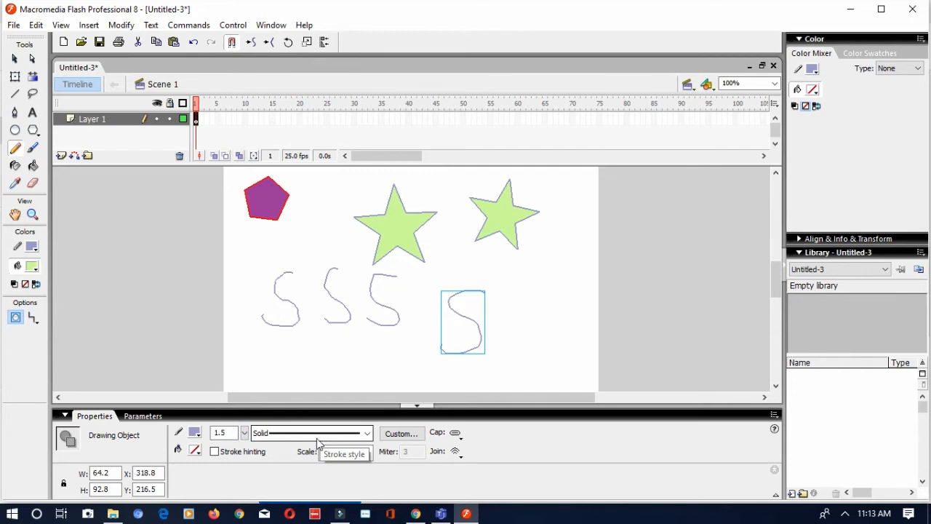
Set the Brush tool to a smaller medium size and a square tip, and paint a wavy stroke about 139 by 94 pixels across the first S shapes.
{"action": "left_click", "coordinate": [33, 147]}
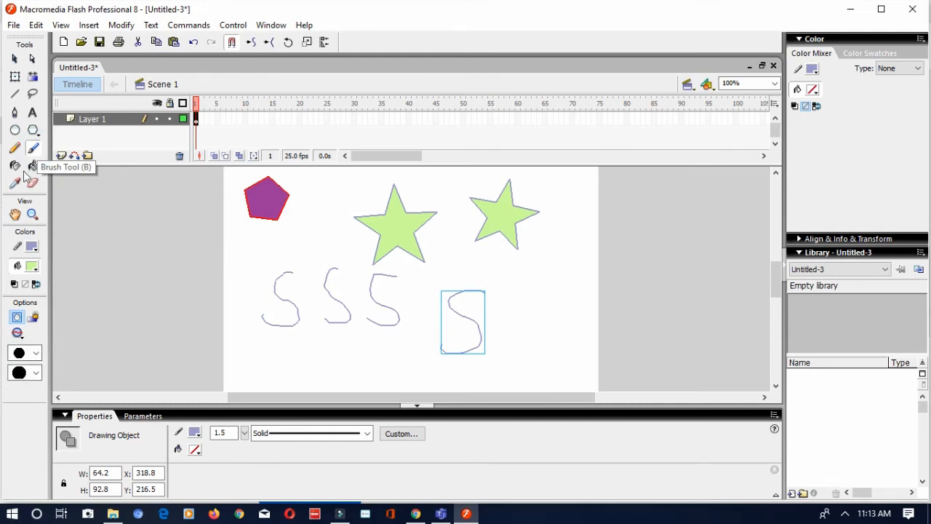
{"action": "left_click", "coordinate": [34, 148]}
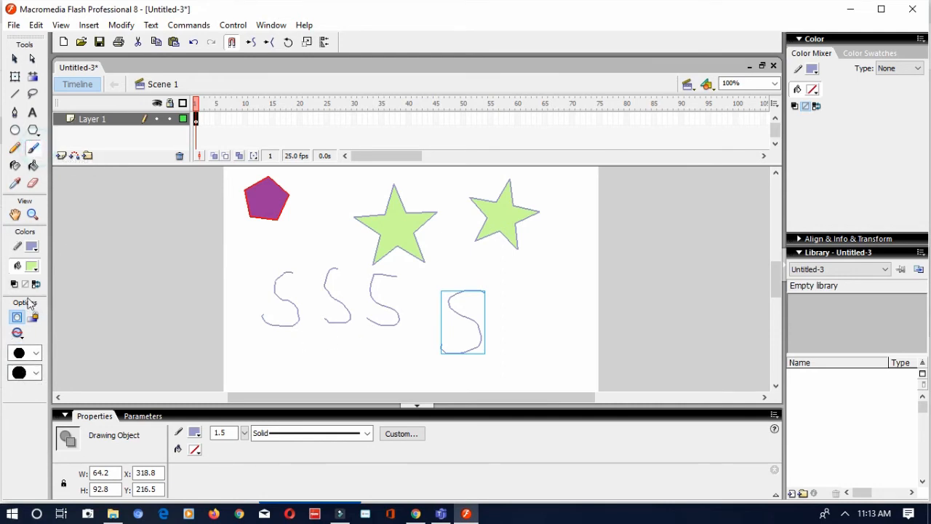
{"action": "left_click", "coordinate": [30, 353]}
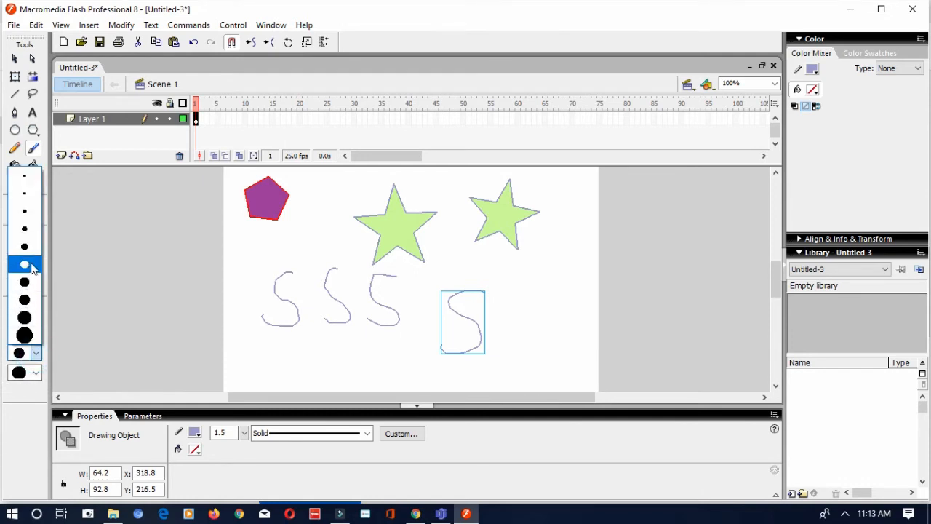
{"action": "left_click", "coordinate": [32, 267]}
{"action": "left_click", "coordinate": [30, 373]}
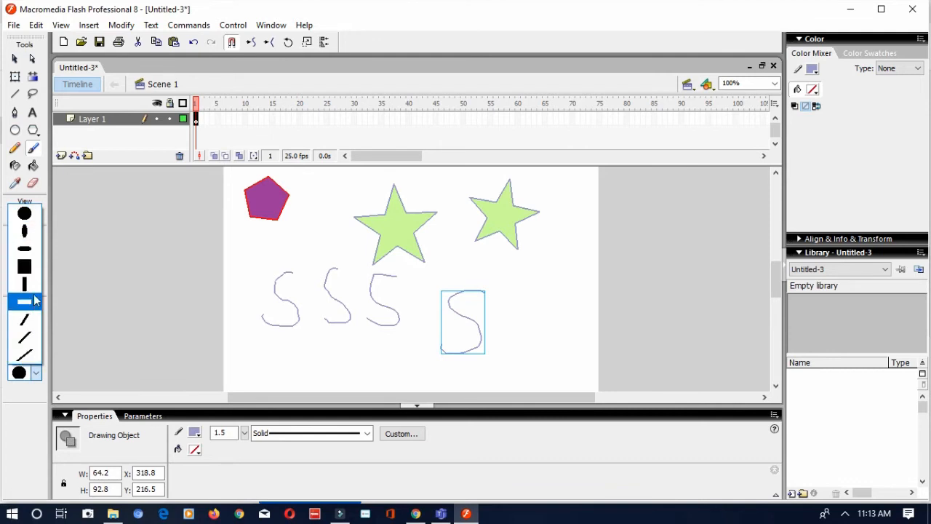
{"action": "left_click", "coordinate": [32, 268]}
{"action": "mouse_move", "coordinate": [246, 353]}
{"action": "left_mouse_down"}
{"action": "mouse_move", "coordinate": [315, 318]}
{"action": "mouse_move", "coordinate": [335, 301]}
{"action": "left_mouse_up"}
Change the brush tip to a slanted line and paint a wavy stroke about 135 by 165 pixels over the third S.
{"action": "left_click", "coordinate": [30, 373]}
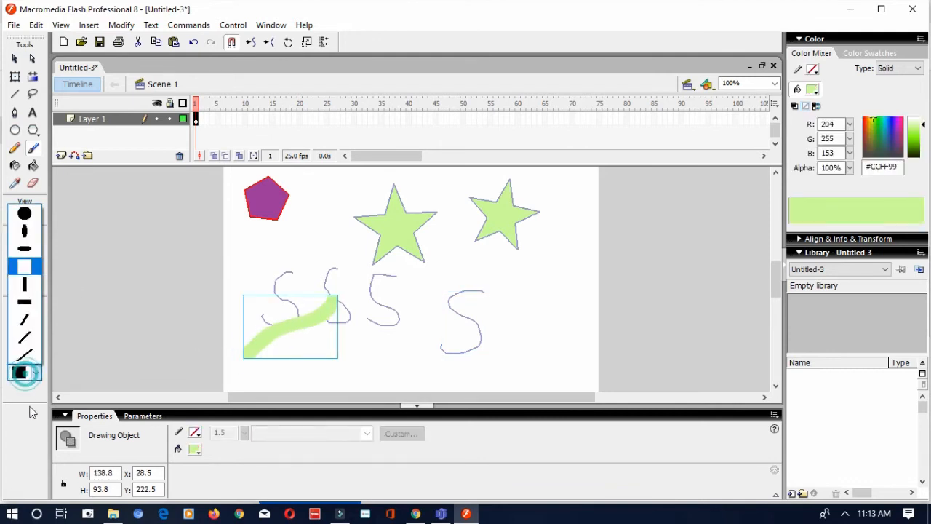
{"action": "left_click", "coordinate": [25, 338]}
{"action": "mouse_move", "coordinate": [351, 368]}
{"action": "left_mouse_down"}
{"action": "mouse_move", "coordinate": [406, 318]}
{"action": "mouse_move", "coordinate": [438, 261]}
{"action": "left_mouse_up"}
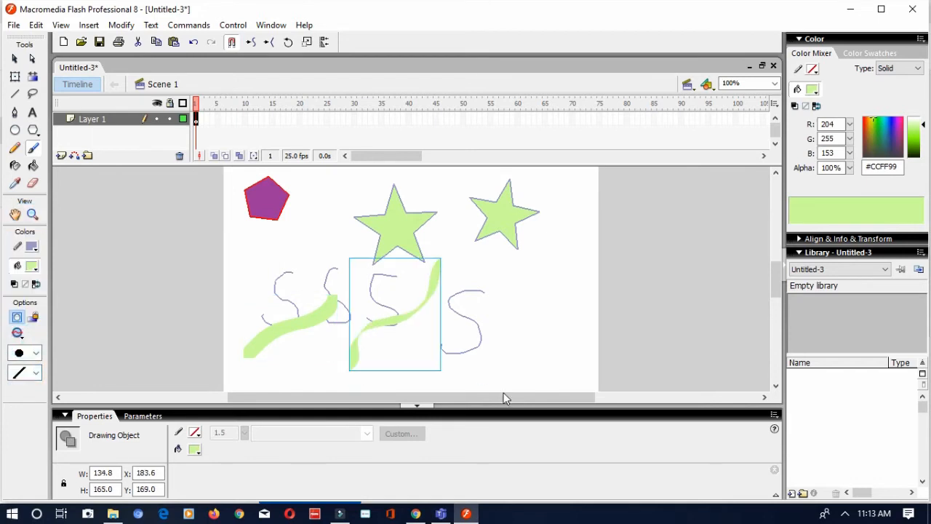
Paint a wavy slanted-tip brush stroke about 160 by 236 pixels from the fourth S up past the right-hand star.
{"action": "mouse_move", "coordinate": [473, 366]}
{"action": "left_mouse_down"}
{"action": "mouse_move", "coordinate": [492, 318]}
{"action": "mouse_move", "coordinate": [563, 215]}
{"action": "left_mouse_up"}
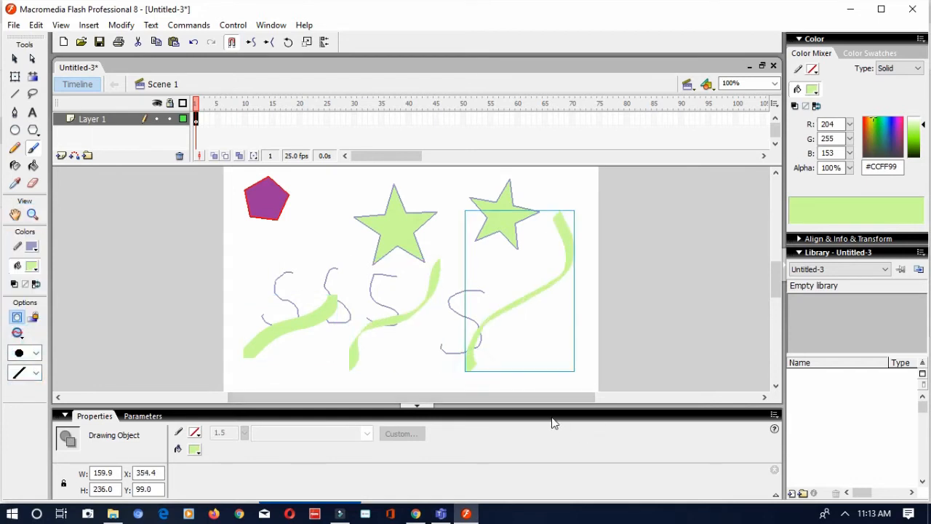
Set the brush to Paint Normal and paint a red diagonal stroke about 108 by 87 pixels across the upper-left star.
{"action": "left_click", "coordinate": [18, 335]}
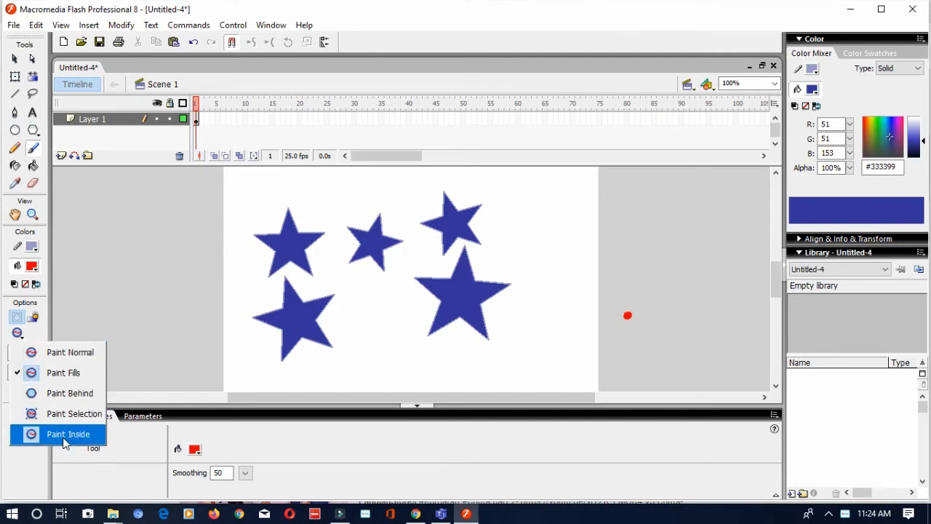
{"action": "left_click", "coordinate": [35, 355]}
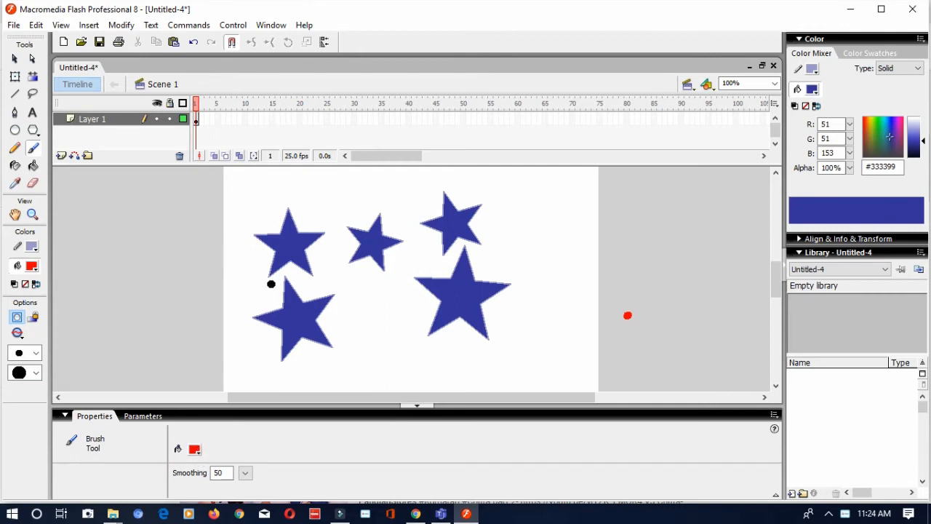
{"action": "left_click_drag", "start_coordinate": [258, 221], "coordinate": [329, 267]}
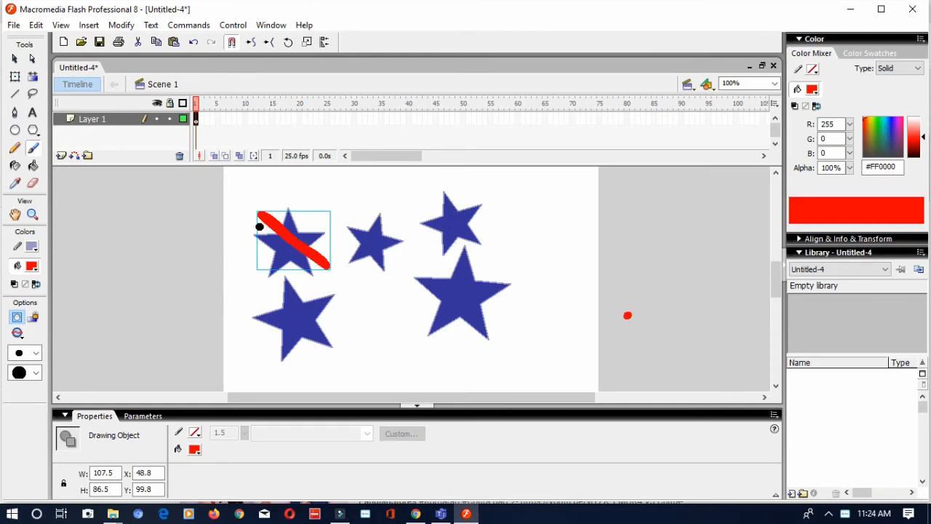
Paint red diagonal strokes across the upper middle star in Paint Fills mode and the upper-right star in Paint Behind mode.
{"action": "left_click", "coordinate": [17, 332]}
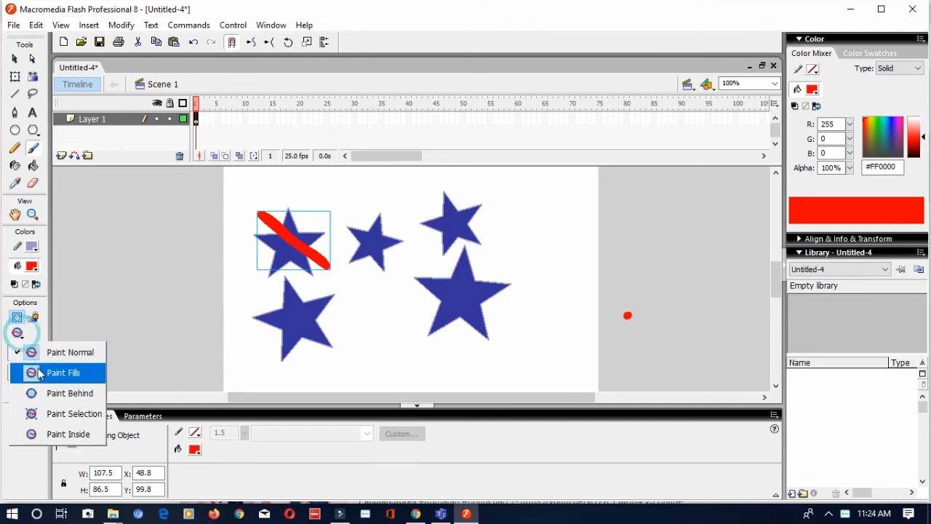
{"action": "left_click", "coordinate": [38, 372]}
{"action": "left_click_drag", "start_coordinate": [349, 210], "coordinate": [405, 268]}
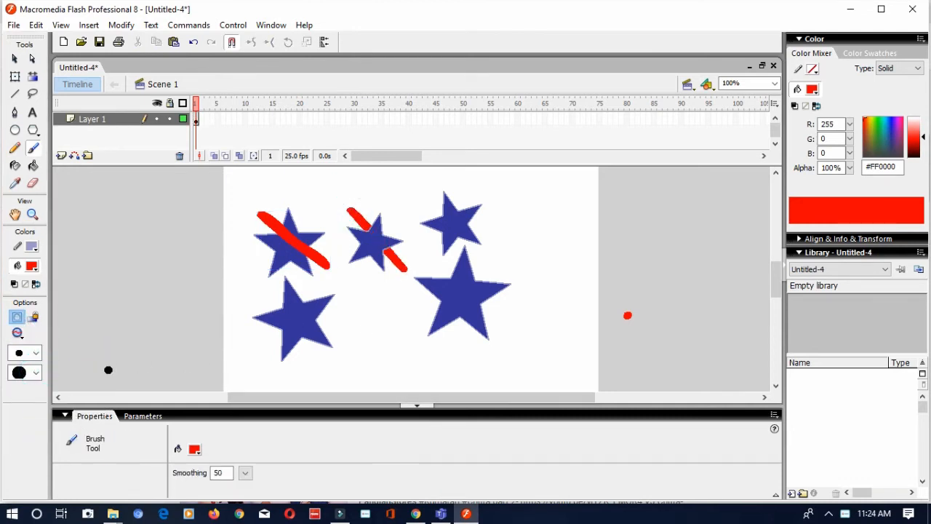
{"action": "left_click", "coordinate": [17, 333]}
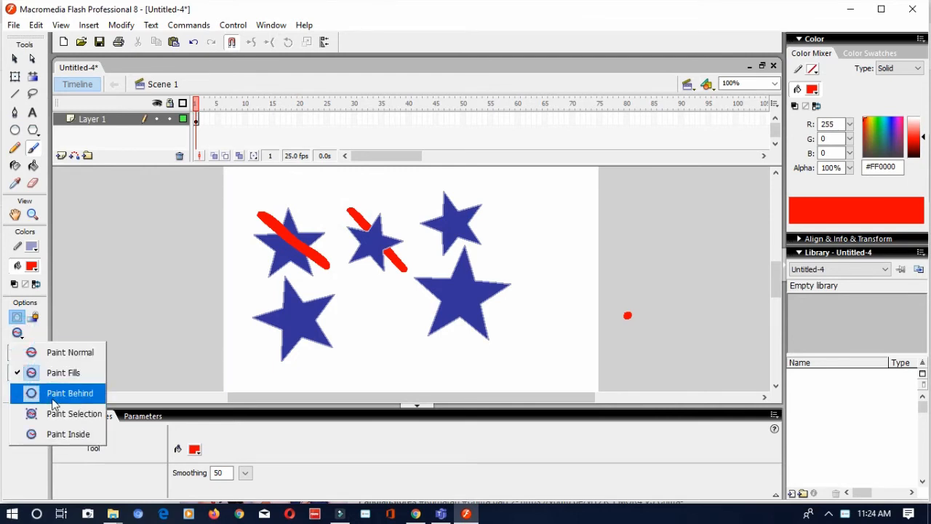
{"action": "left_click", "coordinate": [53, 403]}
{"action": "left_click_drag", "start_coordinate": [418, 208], "coordinate": [508, 256]}
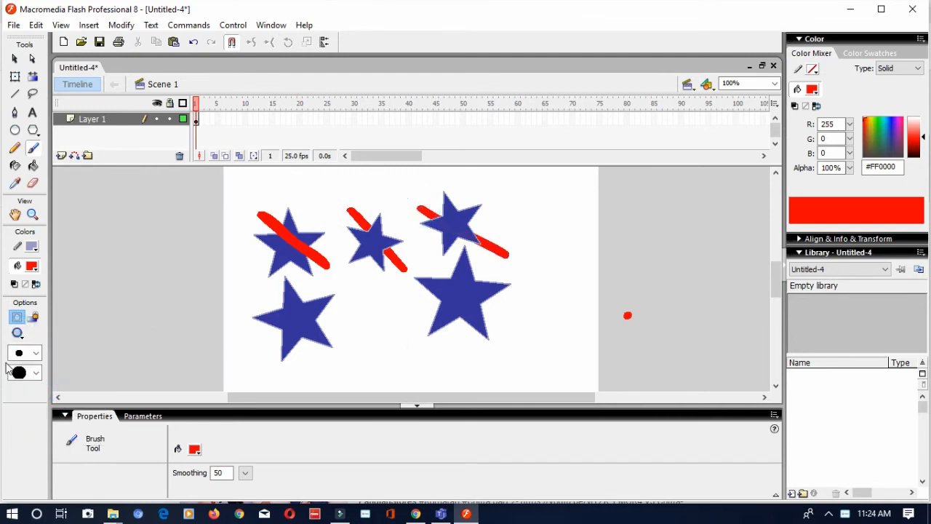
Set the brush to Paint Selection, select the lower-left star, and paint a short red diagonal stroke inside it.
{"action": "left_click", "coordinate": [18, 333]}
{"action": "left_click", "coordinate": [41, 413]}
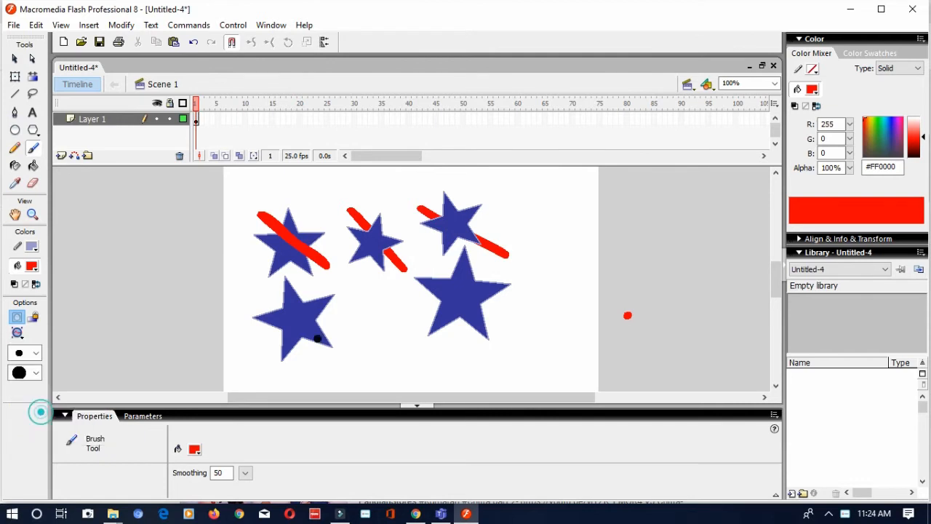
{"action": "left_click", "coordinate": [16, 58]}
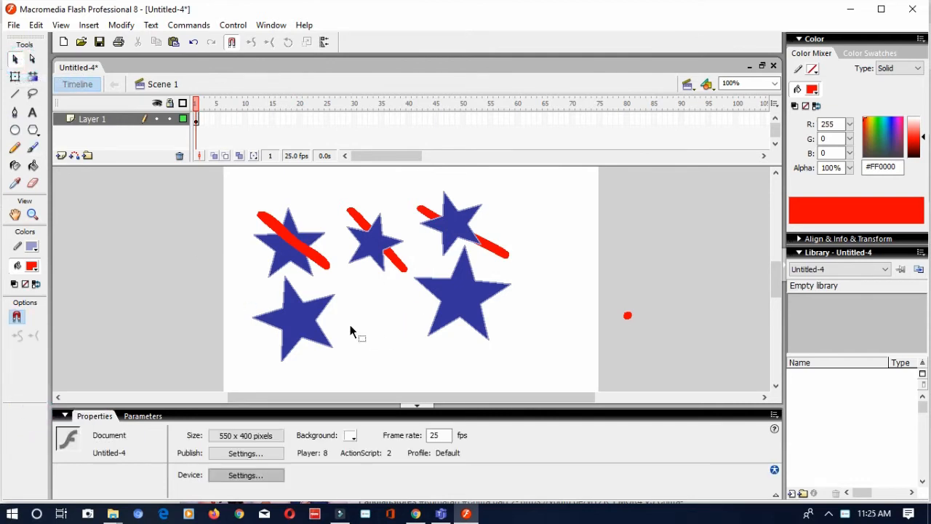
{"action": "left_click", "coordinate": [302, 325]}
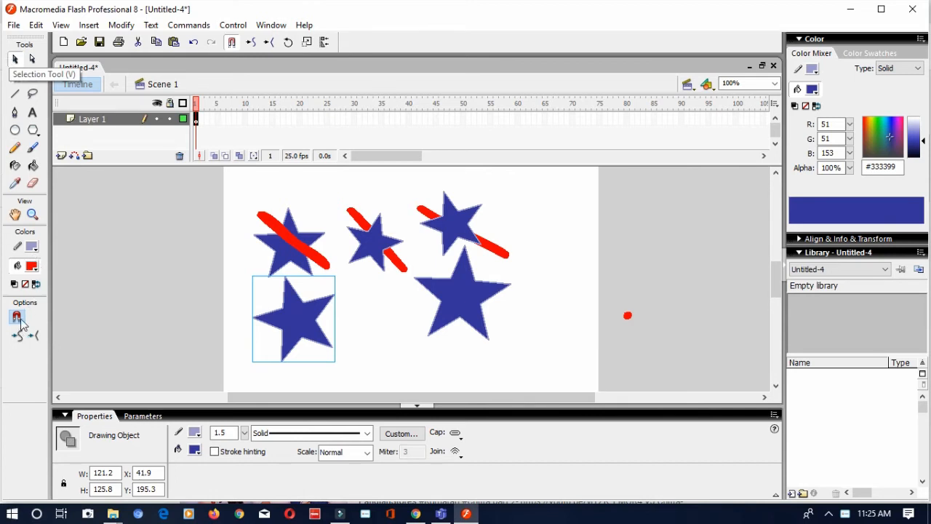
{"action": "left_click", "coordinate": [32, 148]}
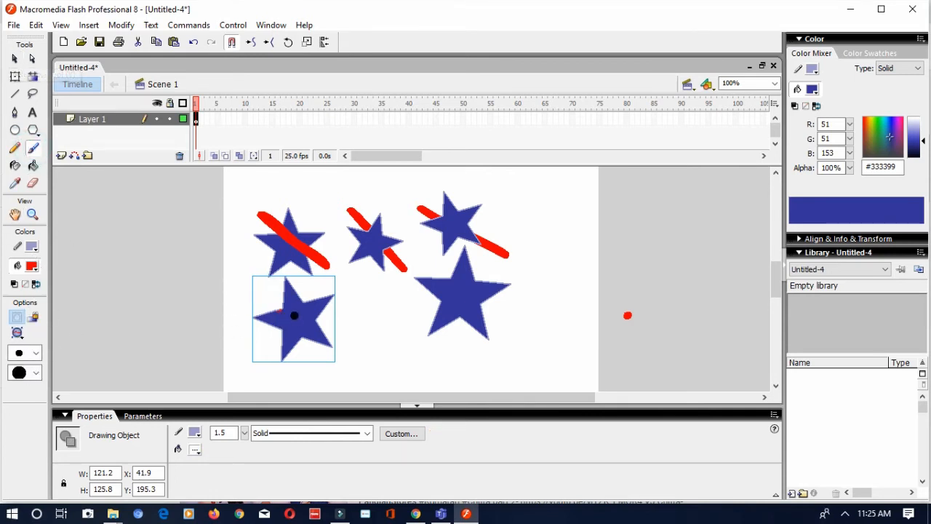
{"action": "left_click_drag", "start_coordinate": [292, 312], "coordinate": [313, 338]}
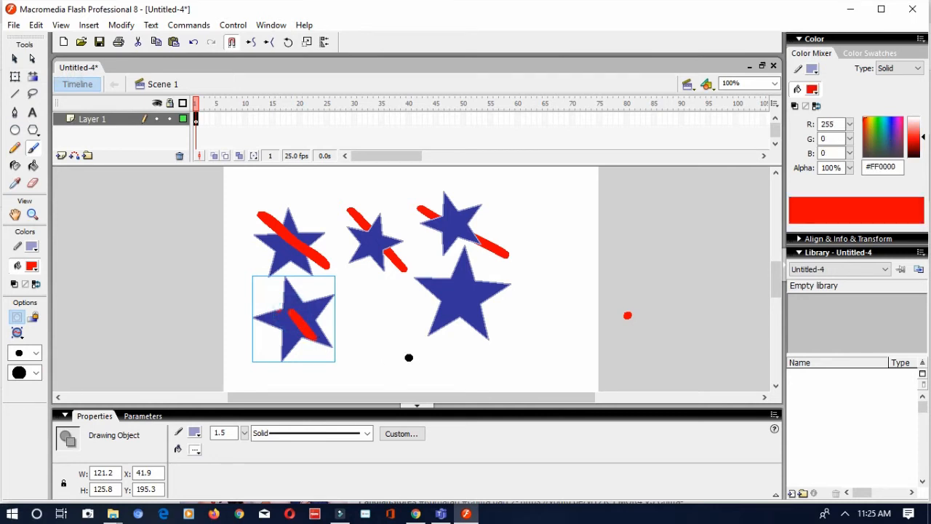
Set the brush to Paint Inside and paint a red X in the middle of the large lower-right star.
{"action": "left_click", "coordinate": [18, 333]}
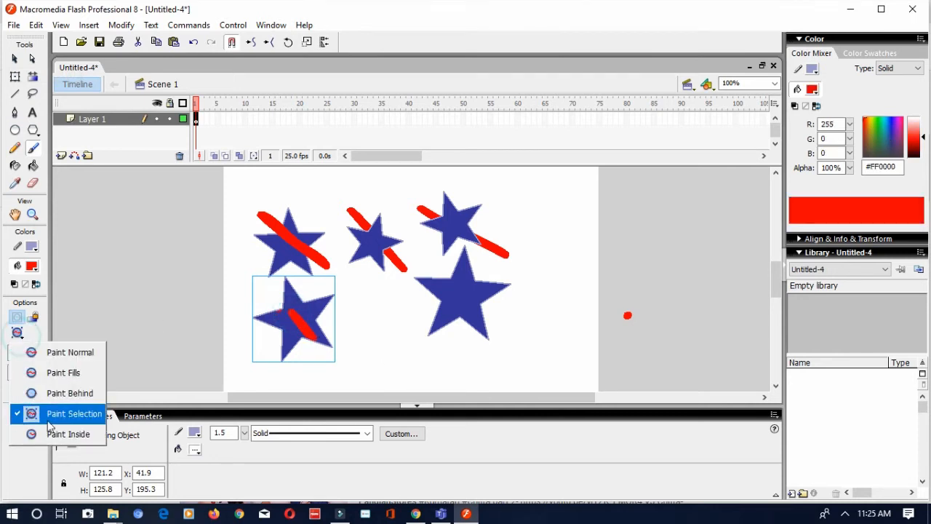
{"action": "left_click", "coordinate": [50, 437]}
{"action": "mouse_move", "coordinate": [458, 287]}
{"action": "left_mouse_down"}
{"action": "mouse_move", "coordinate": [448, 305]}
{"action": "mouse_move", "coordinate": [442, 294]}
{"action": "mouse_move", "coordinate": [478, 315]}
{"action": "left_mouse_up"}
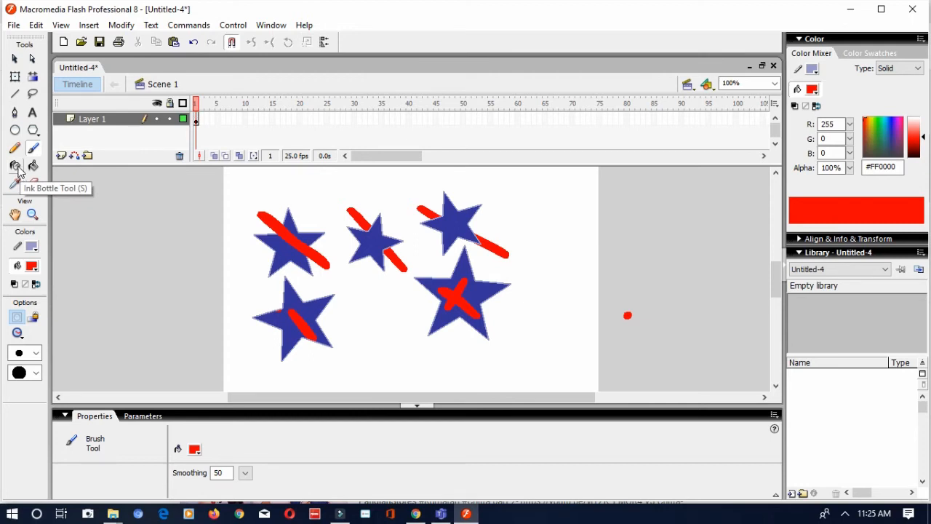
Use the Paint Bucket to fill the upper middle star and all blue areas of the large lower-right star with purple #9933CC.
{"action": "left_click", "coordinate": [16, 166]}
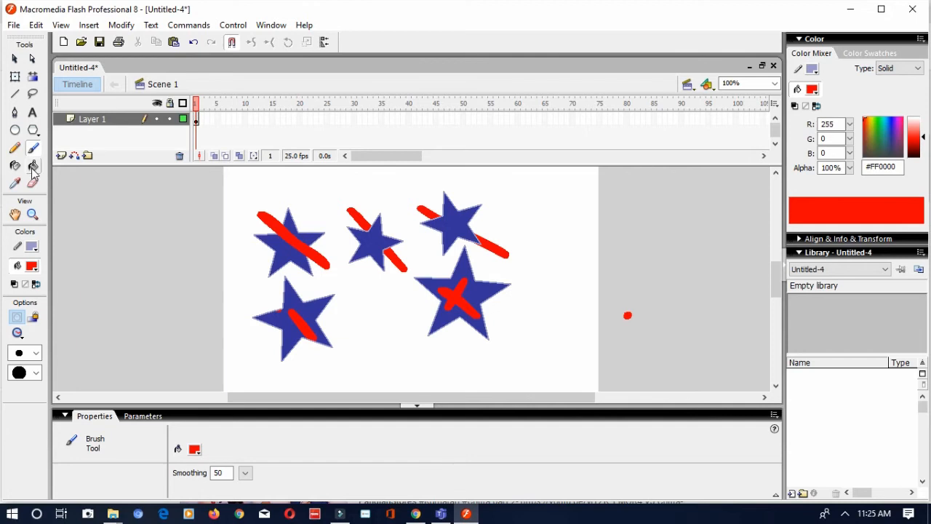
{"action": "left_click", "coordinate": [32, 166]}
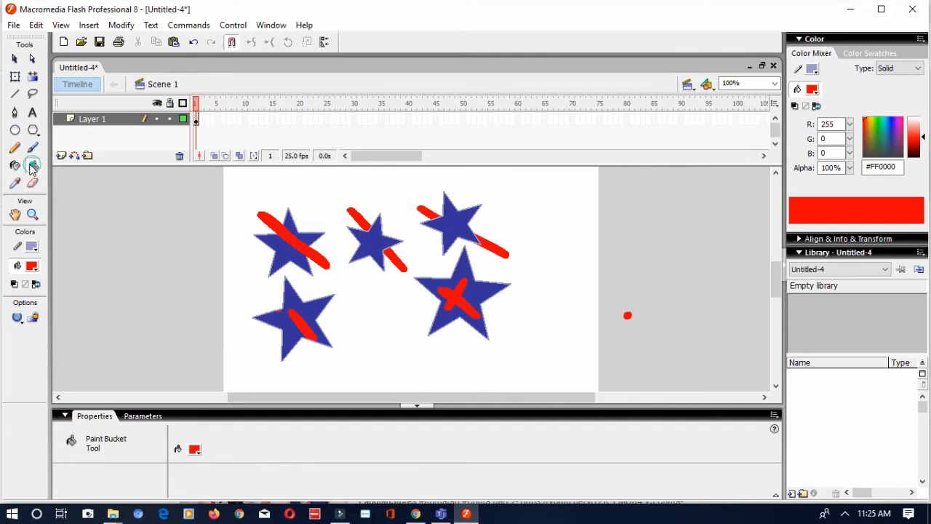
{"action": "left_click", "coordinate": [195, 449]}
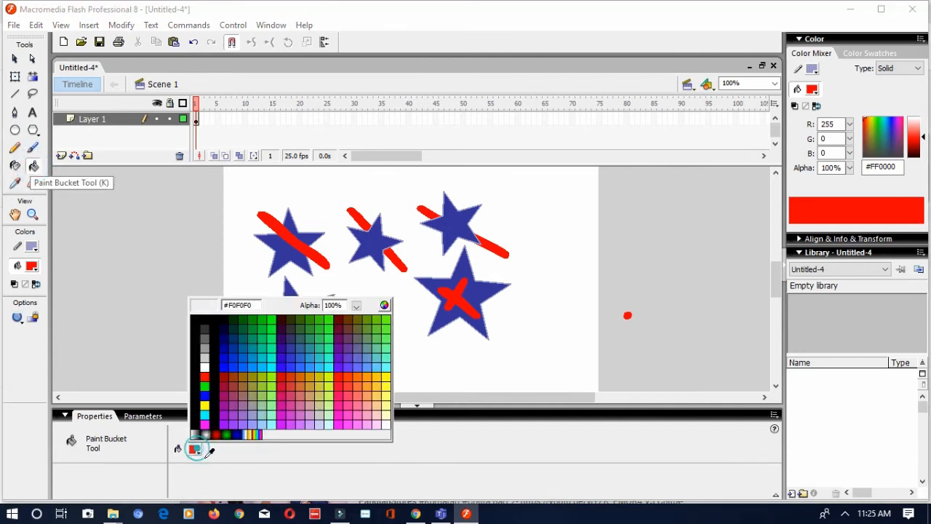
{"action": "left_click", "coordinate": [233, 409]}
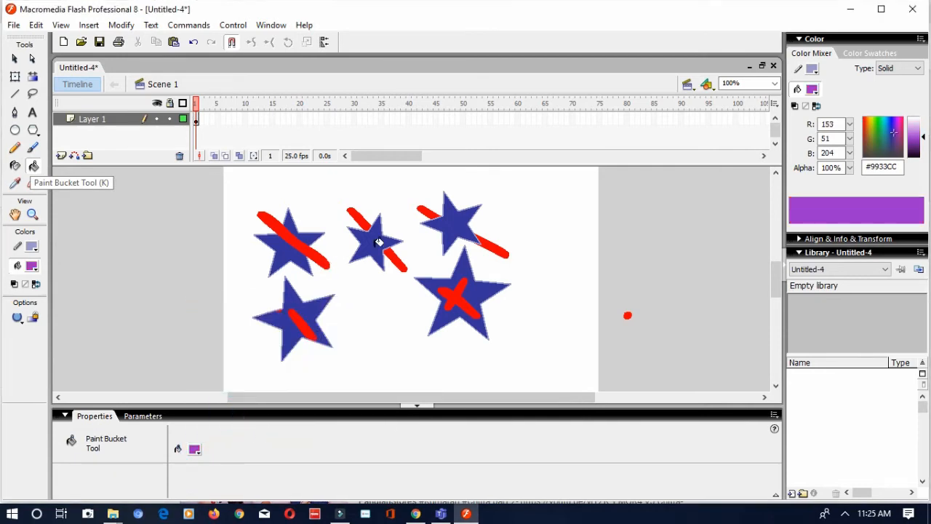
{"action": "left_click", "coordinate": [379, 243]}
{"action": "left_click", "coordinate": [477, 288]}
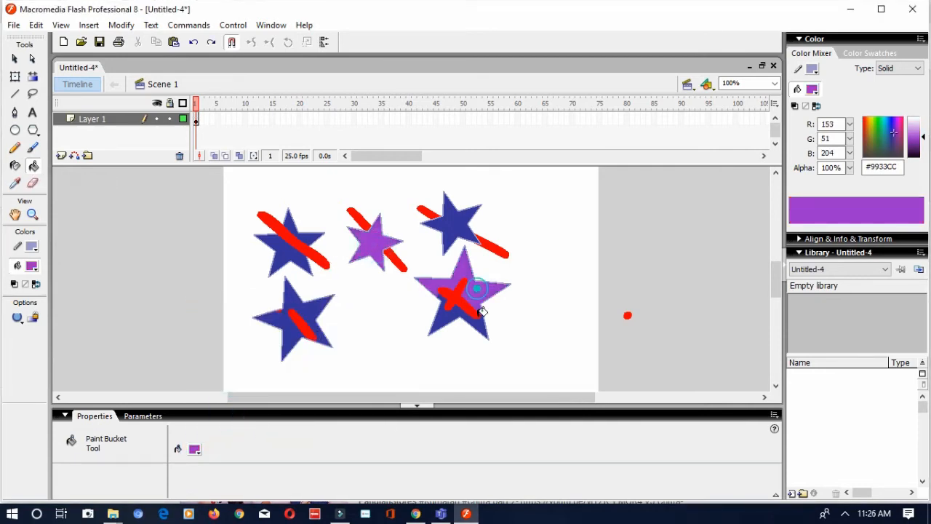
{"action": "left_click", "coordinate": [453, 316]}
{"action": "left_click", "coordinate": [443, 295]}
{"action": "left_click", "coordinate": [17, 318]}
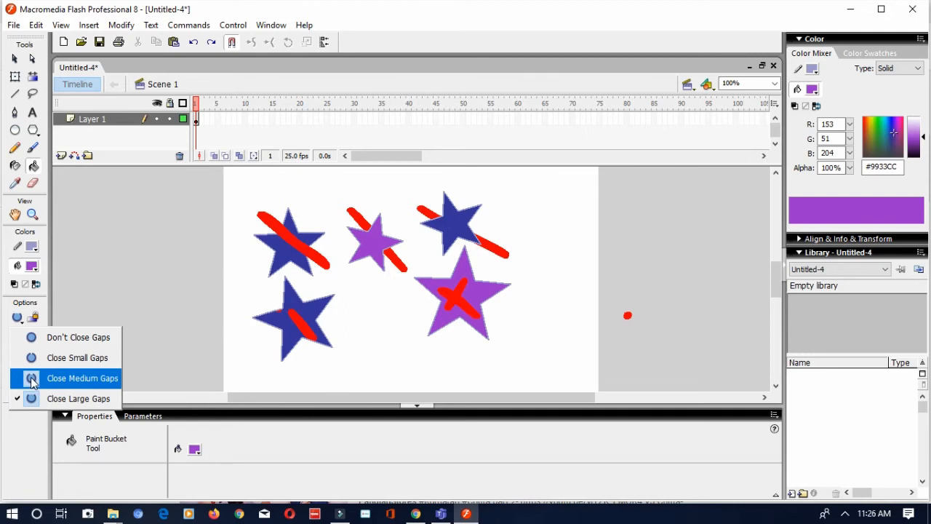
Apply a yellow solid 1.5 outline to all five stars with the Ink Bottle tool.
{"action": "left_click", "coordinate": [14, 168]}
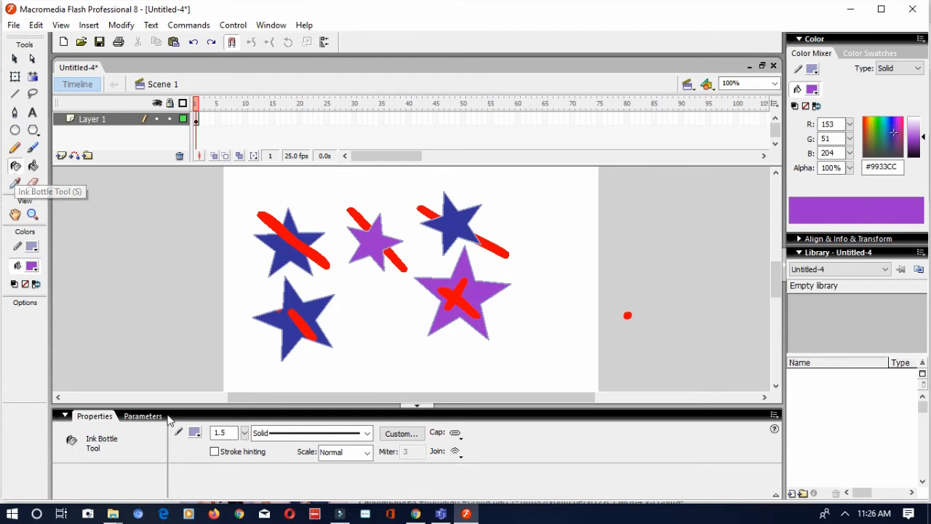
{"action": "left_click", "coordinate": [194, 432]}
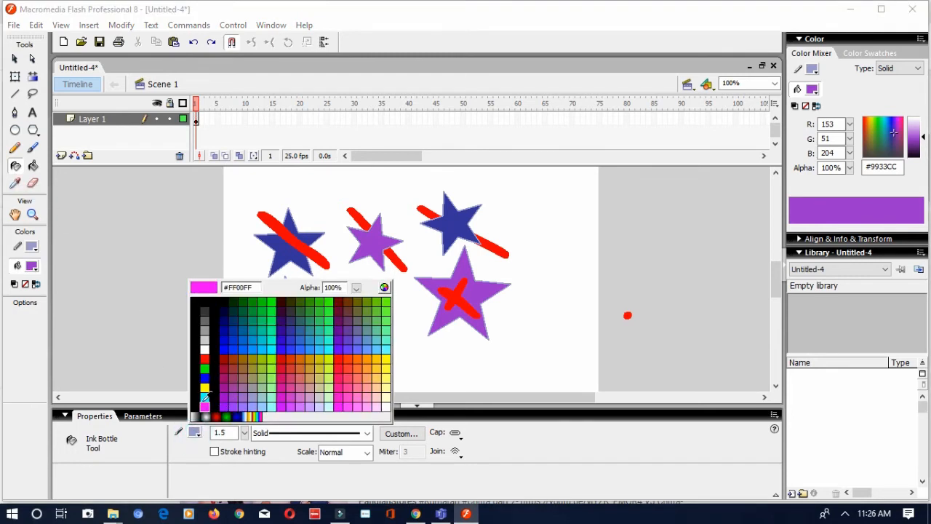
{"action": "left_click", "coordinate": [206, 385]}
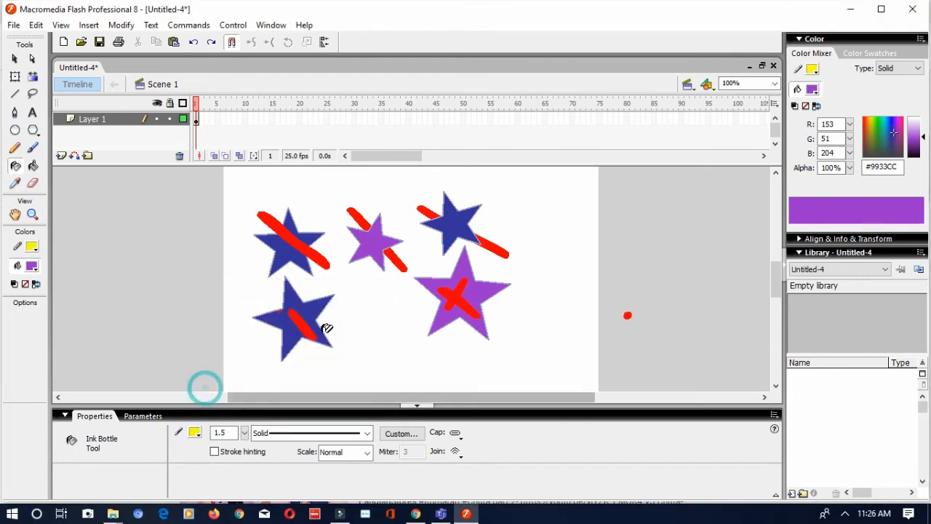
{"action": "left_click", "coordinate": [285, 253]}
{"action": "left_click", "coordinate": [304, 308]}
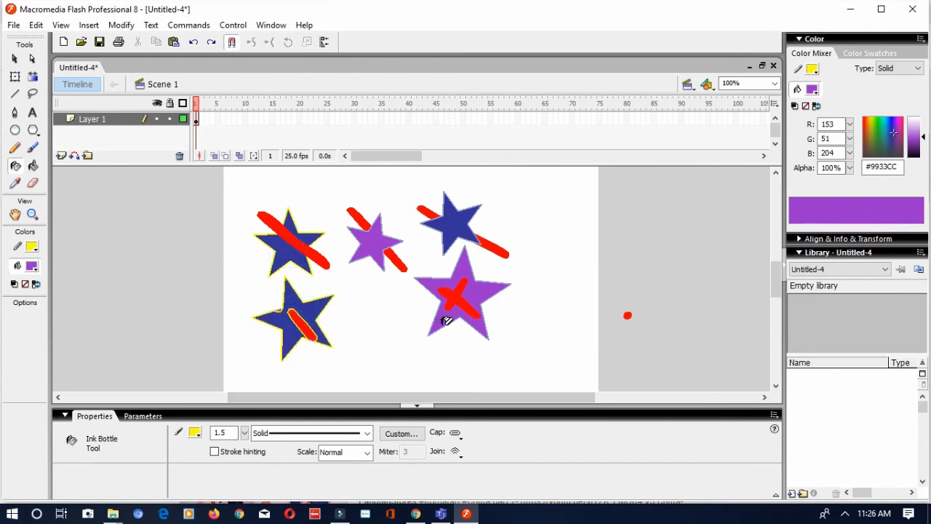
{"action": "left_click", "coordinate": [445, 317]}
{"action": "left_click", "coordinate": [453, 215]}
{"action": "left_click", "coordinate": [386, 246]}
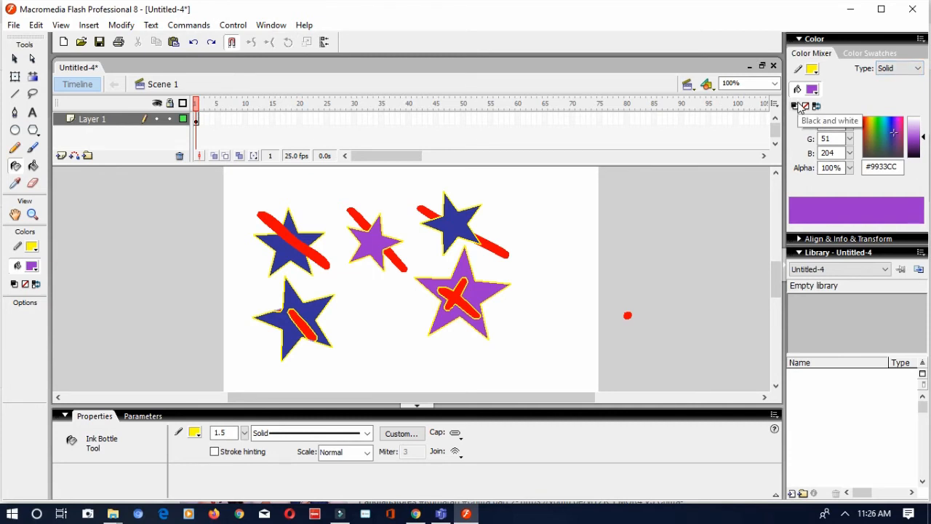
Try the Linear and Radial gradient types for the fill color.
{"action": "left_click", "coordinate": [899, 67]}
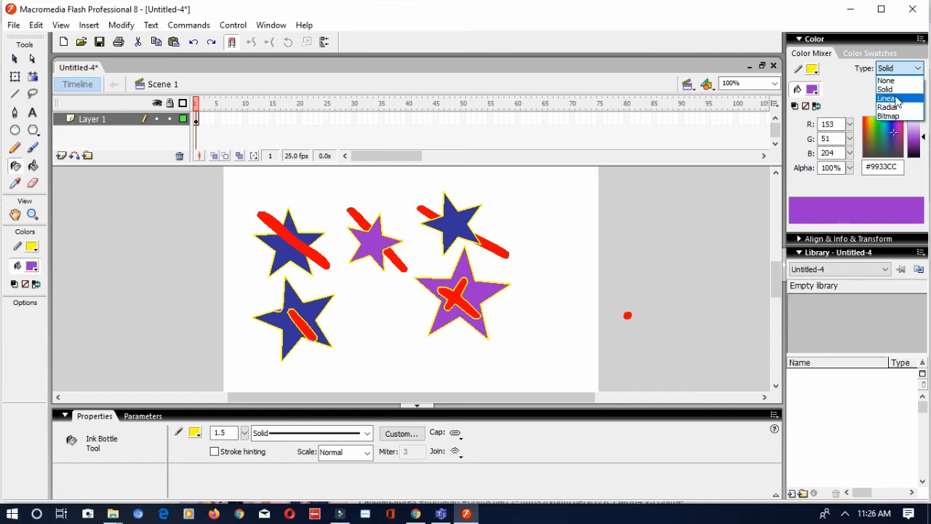
{"action": "left_click", "coordinate": [897, 97]}
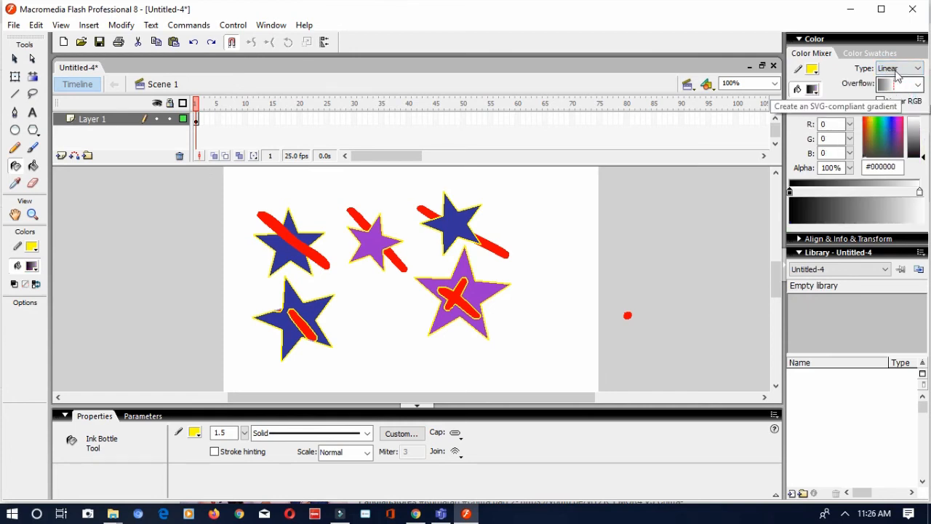
{"action": "left_click", "coordinate": [898, 68]}
{"action": "left_click", "coordinate": [889, 107]}
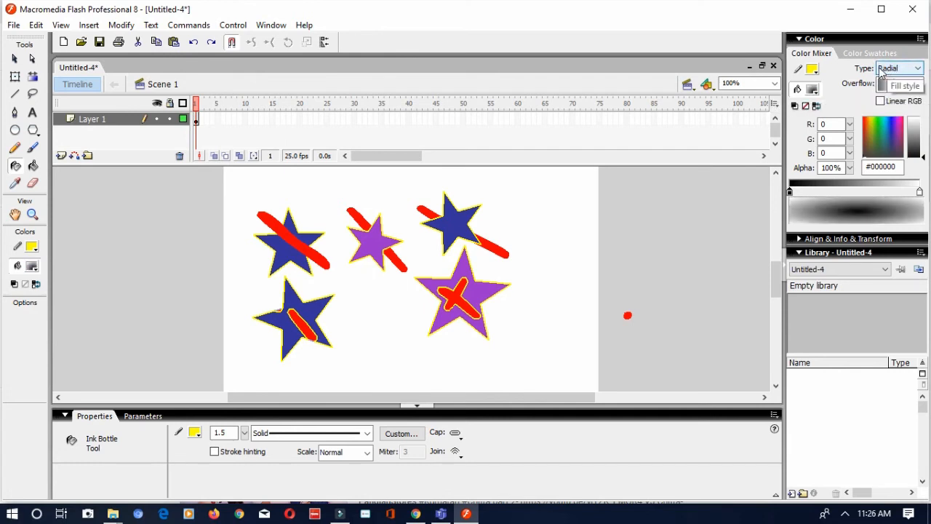
Set the fill type to Linear and choose the rainbow gradient swatch as the fill.
{"action": "left_click", "coordinate": [895, 68]}
{"action": "left_click", "coordinate": [895, 98]}
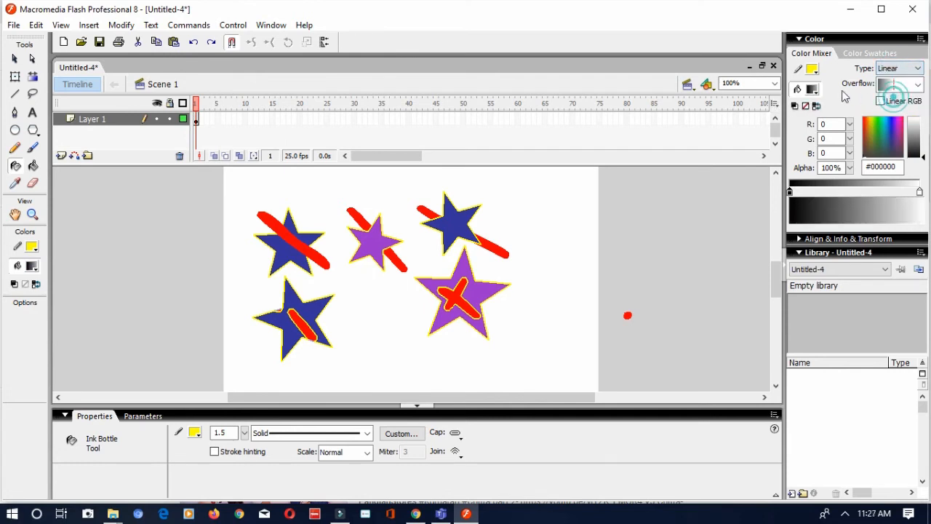
{"action": "left_click", "coordinate": [815, 91]}
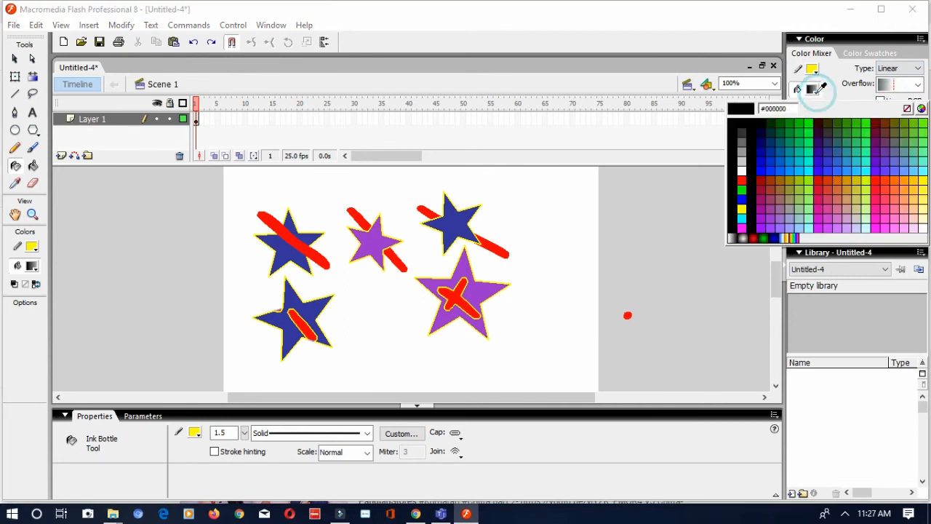
{"action": "left_click", "coordinate": [798, 240]}
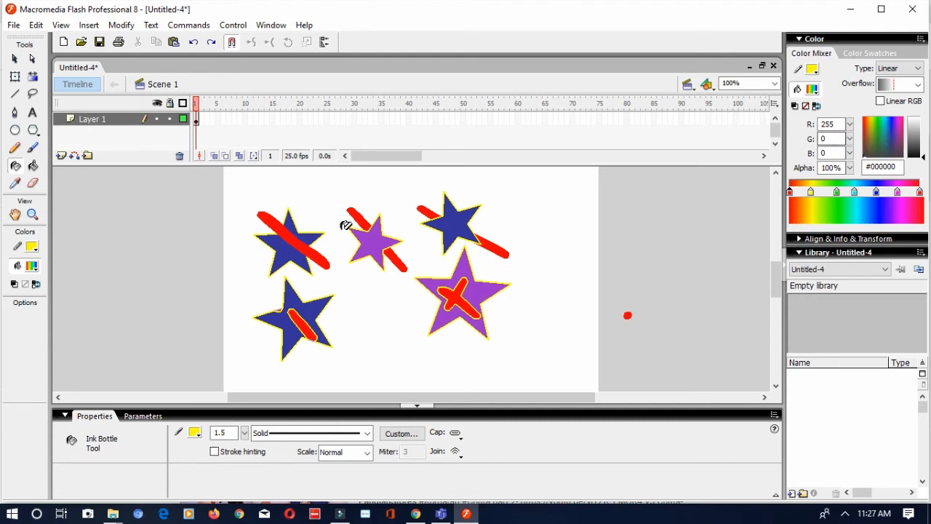
Draw a rainbow-filled star about 140 by 139 pixels with the PolyStar tool and move it slightly down and to the right.
{"action": "left_click", "coordinate": [32, 130]}
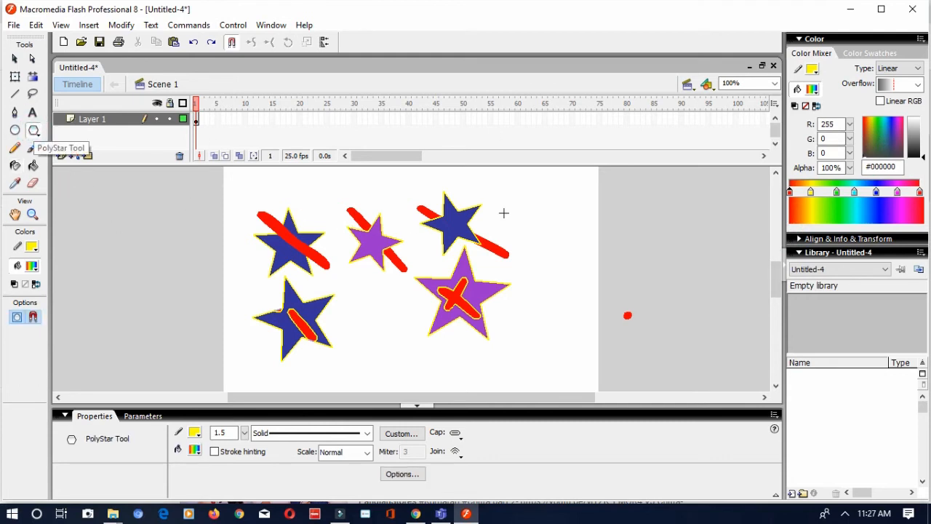
{"action": "left_click_drag", "start_coordinate": [504, 207], "coordinate": [541, 240]}
{"action": "left_click", "coordinate": [14, 58]}
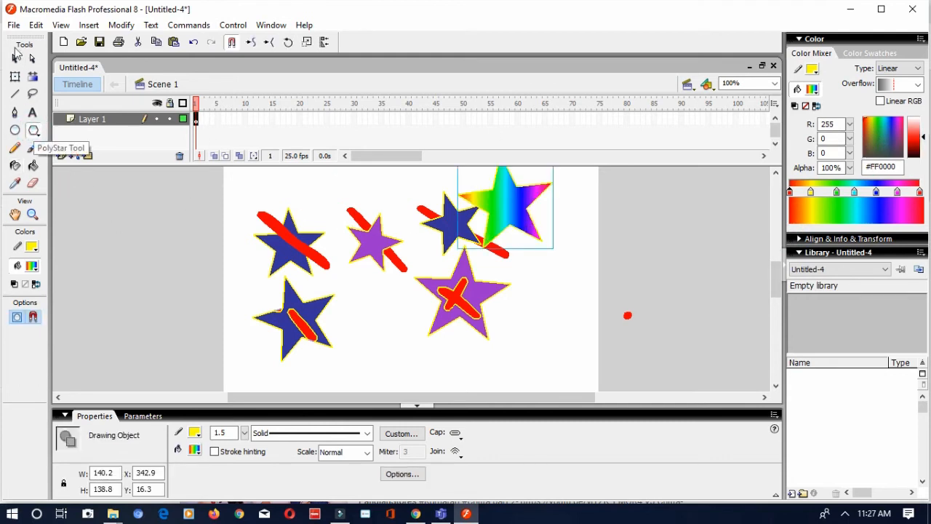
{"action": "left_click_drag", "start_coordinate": [515, 209], "coordinate": [528, 251]}
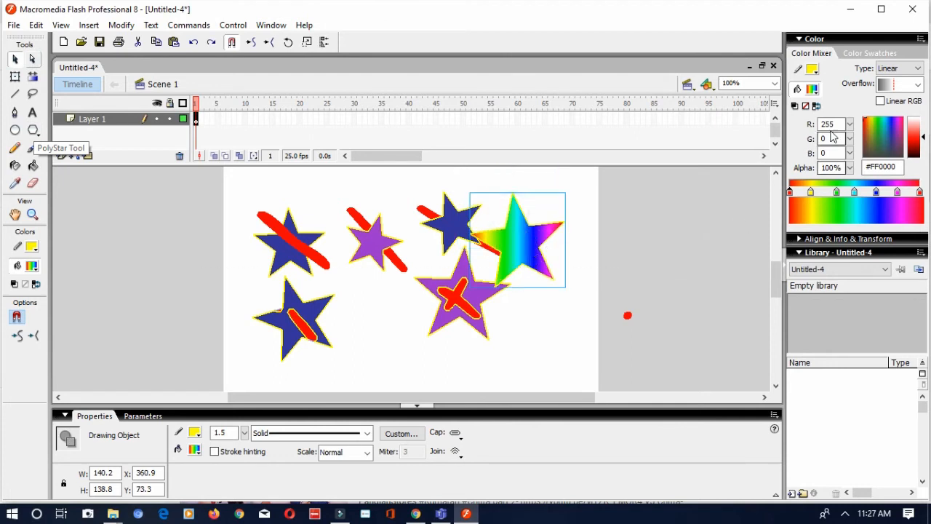
Change the selected star's fill to a Radial rainbow gradient.
{"action": "left_click", "coordinate": [899, 68]}
{"action": "left_click", "coordinate": [889, 107]}
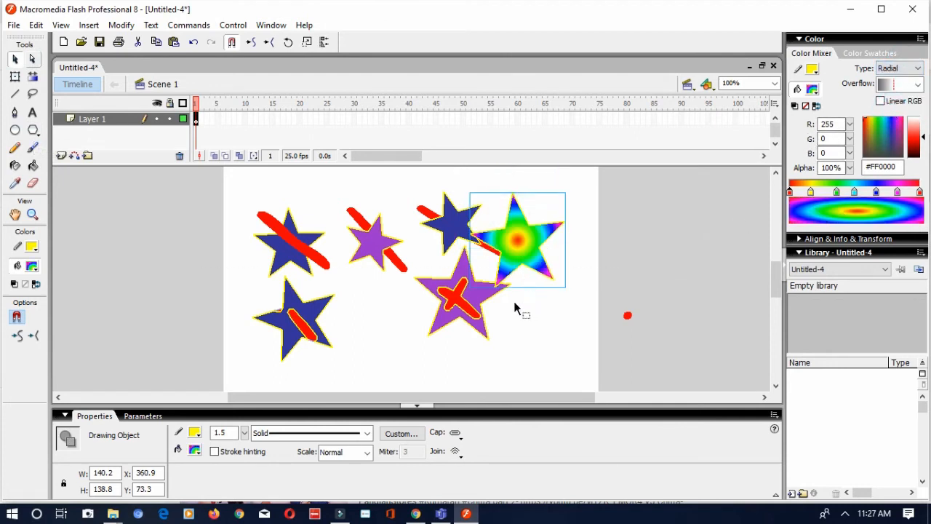
Try drawing a second radial rainbow star about 160 by 156 pixels below the first, then undo it.
{"action": "left_click", "coordinate": [33, 130]}
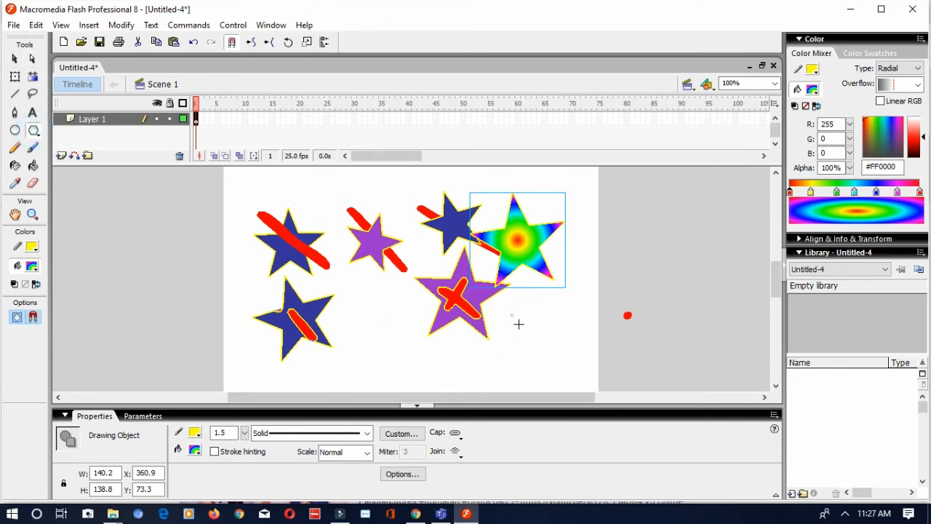
{"action": "mouse_move", "coordinate": [513, 313]}
{"action": "left_mouse_down"}
{"action": "mouse_move", "coordinate": [545, 356]}
{"action": "mouse_move", "coordinate": [528, 341]}
{"action": "left_mouse_up"}
{"action": "key", "text": "v"}
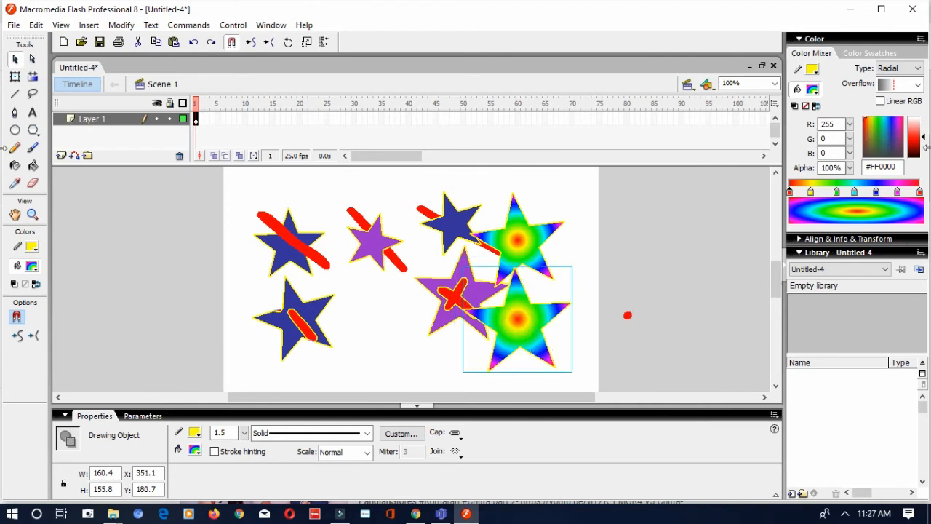
{"action": "key", "text": "ctrl+z"}
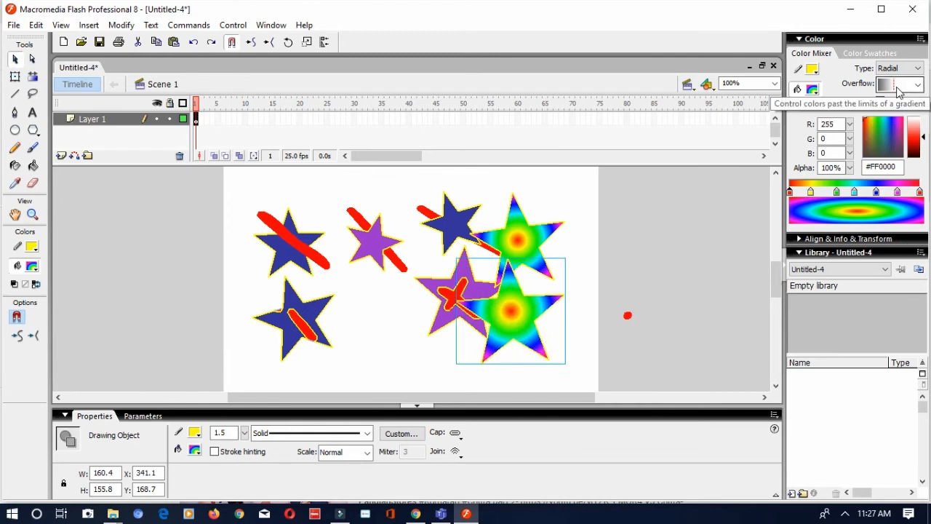
{"action": "key", "text": "ctrl+z"}
Set the fill color for new shapes to the linear rainbow gradient swatch.
{"action": "left_click", "coordinate": [908, 68]}
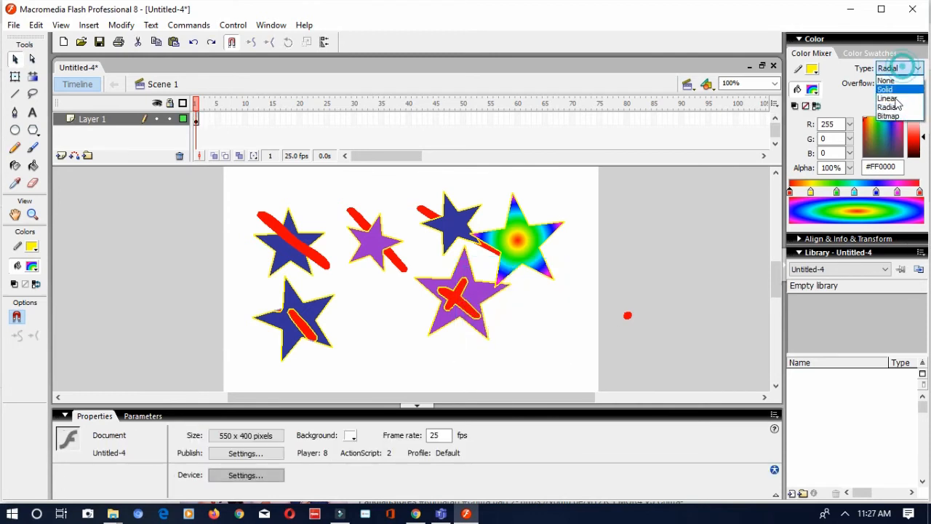
{"action": "left_click", "coordinate": [891, 102]}
{"action": "left_click", "coordinate": [813, 90]}
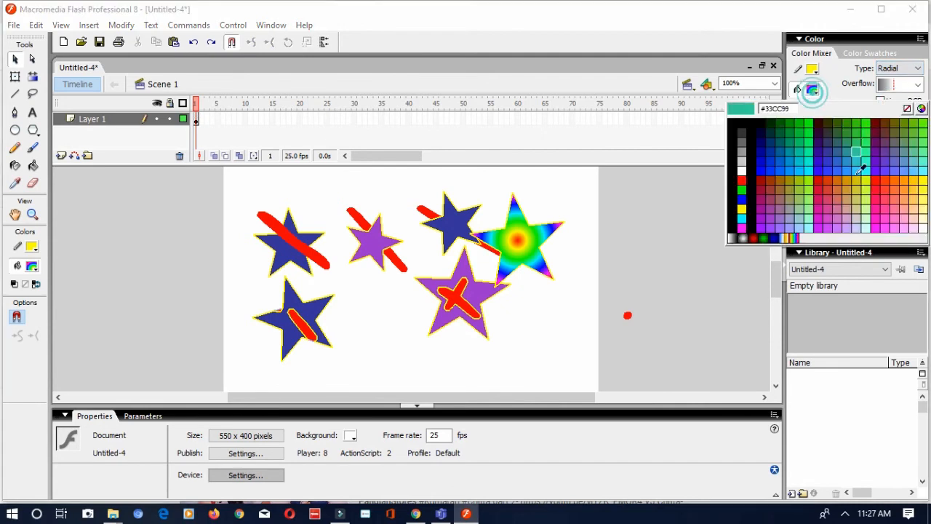
{"action": "left_click", "coordinate": [799, 226]}
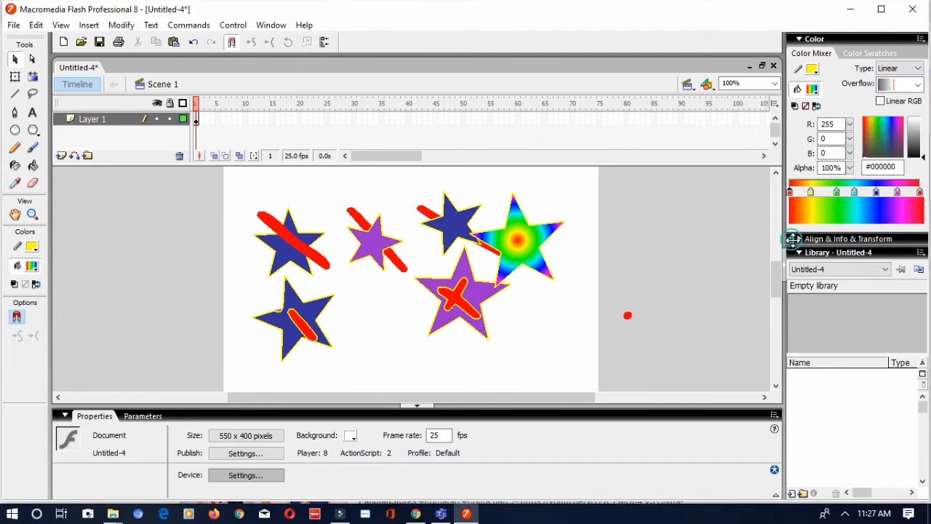
Draw a linear rainbow star about 132 by 134 pixels beside the lower blue star and move it slightly down and to the right.
{"action": "left_click", "coordinate": [32, 130]}
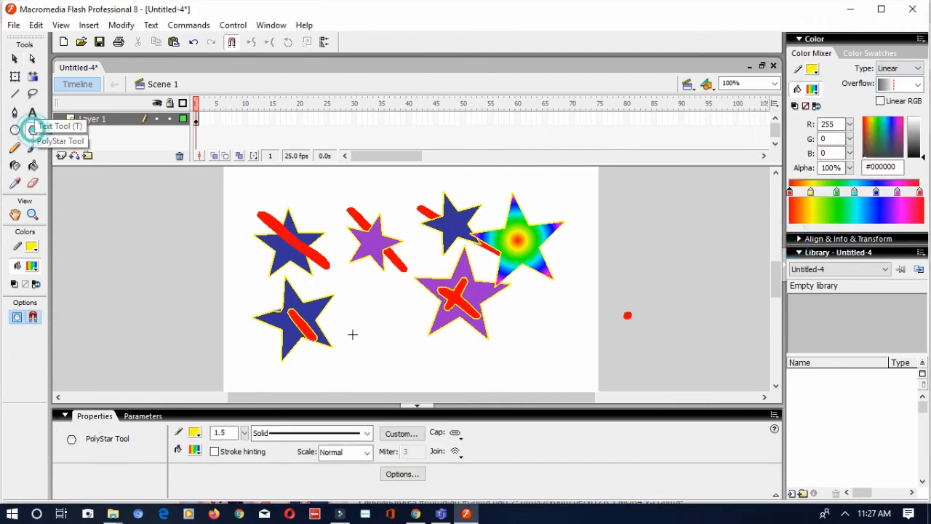
{"action": "left_click_drag", "start_coordinate": [347, 312], "coordinate": [369, 333]}
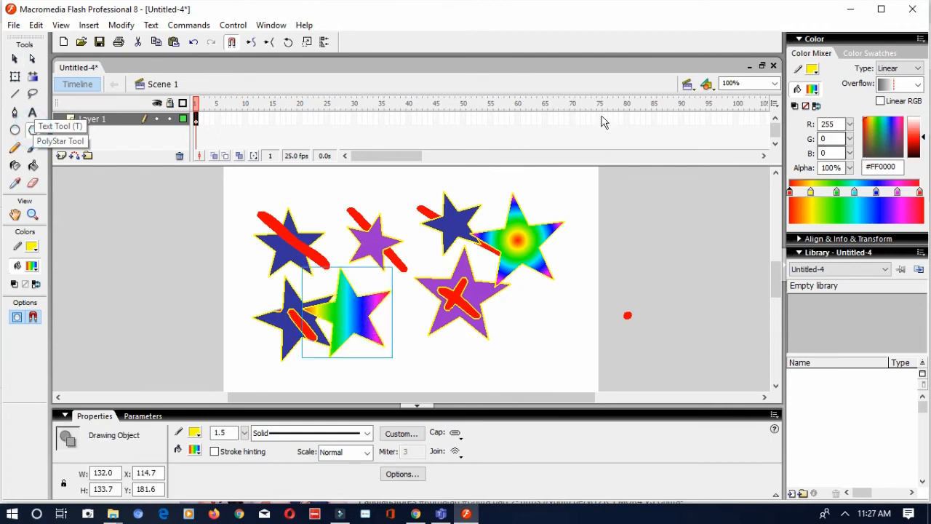
{"action": "left_click", "coordinate": [14, 58]}
{"action": "left_click_drag", "start_coordinate": [368, 320], "coordinate": [381, 330]}
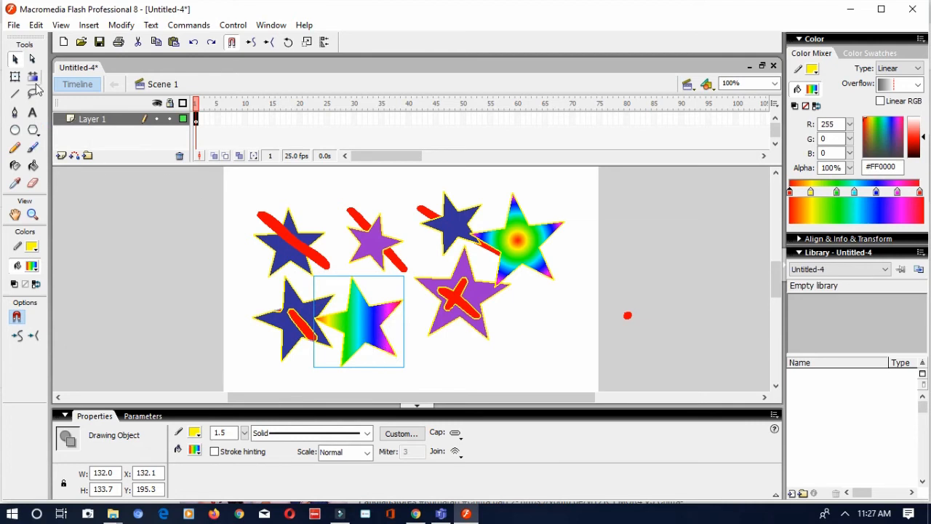
Narrow the linear rainbow star's gradient slightly, rotate it clockwise to a diagonal and shift its center with the Gradient Transform tool.
{"action": "left_click", "coordinate": [33, 78]}
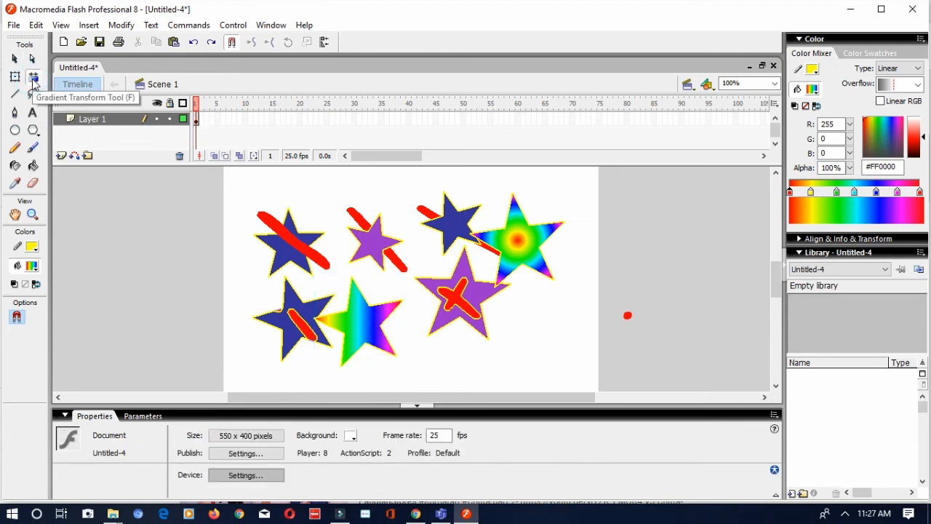
{"action": "left_click", "coordinate": [363, 330]}
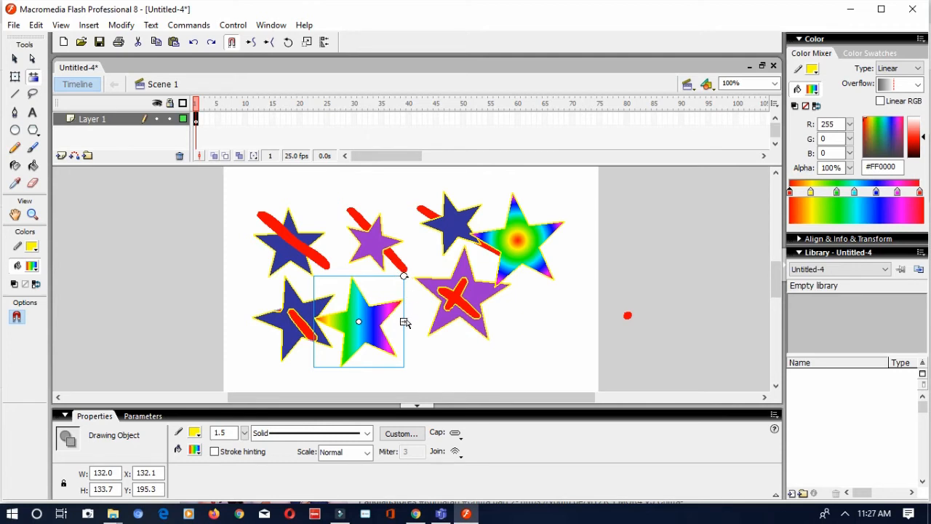
{"action": "mouse_move", "coordinate": [405, 321]}
{"action": "left_mouse_down"}
{"action": "mouse_move", "coordinate": [429, 322]}
{"action": "mouse_move", "coordinate": [438, 335]}
{"action": "mouse_move", "coordinate": [397, 321]}
{"action": "left_mouse_up"}
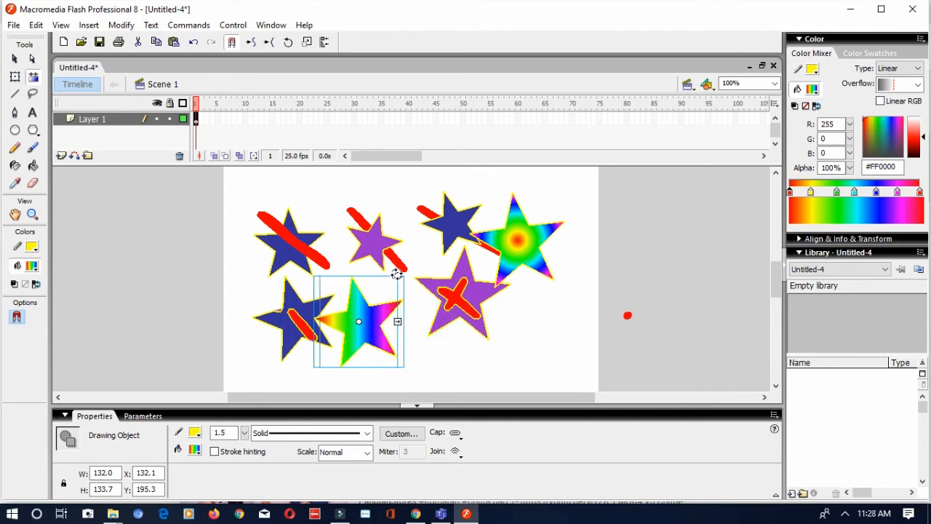
{"action": "left_click_drag", "start_coordinate": [396, 274], "coordinate": [421, 317]}
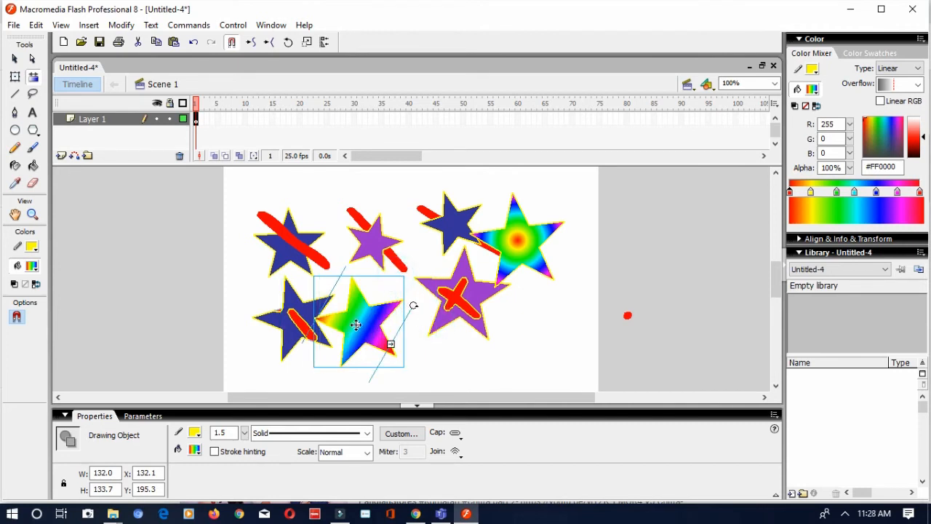
{"action": "left_click_drag", "start_coordinate": [356, 325], "coordinate": [377, 347]}
Shift the radial star's gradient center slightly to the left and stretch the gradient into a wide ellipse.
{"action": "left_click", "coordinate": [518, 239]}
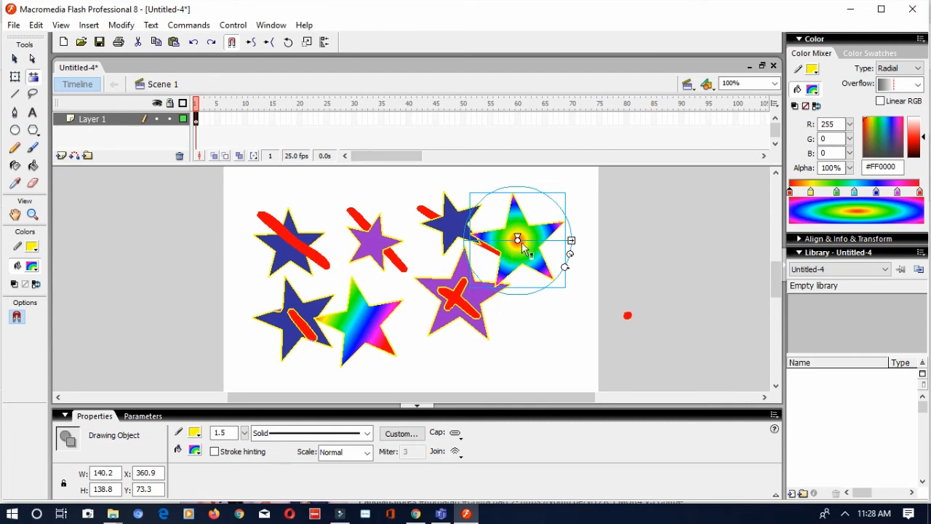
{"action": "mouse_move", "coordinate": [517, 240]}
{"action": "left_mouse_down"}
{"action": "mouse_move", "coordinate": [525, 260]}
{"action": "mouse_move", "coordinate": [515, 241]}
{"action": "left_mouse_up"}
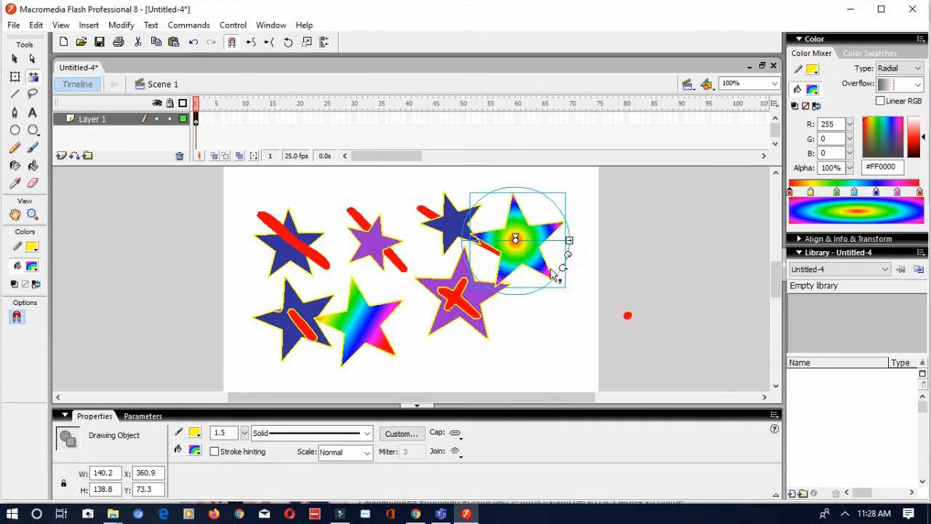
{"action": "left_click", "coordinate": [569, 246]}
{"action": "left_click", "coordinate": [538, 249]}
{"action": "left_click_drag", "start_coordinate": [565, 240], "coordinate": [595, 281]}
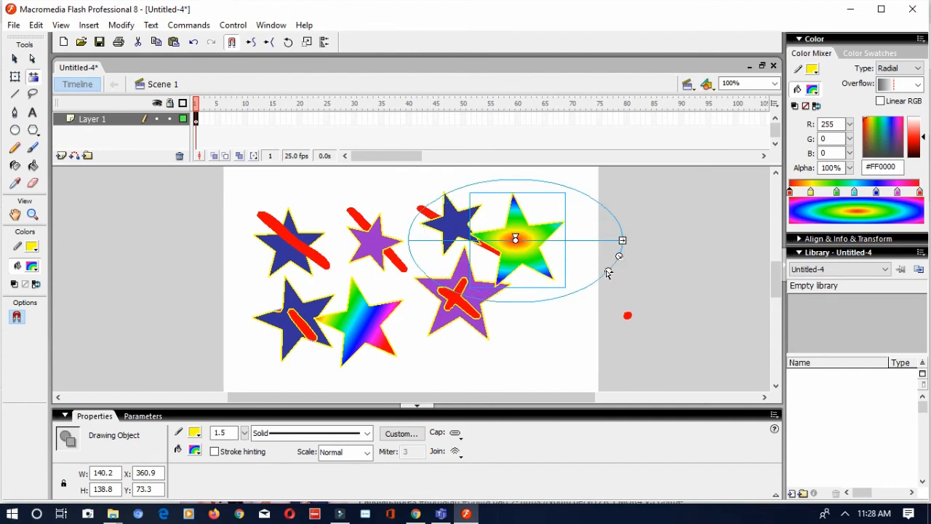
{"action": "left_click", "coordinate": [608, 273]}
{"action": "left_click", "coordinate": [530, 250]}
{"action": "mouse_move", "coordinate": [609, 270]}
{"action": "left_mouse_down"}
{"action": "mouse_move", "coordinate": [574, 307]}
{"action": "mouse_move", "coordinate": [609, 270]}
{"action": "left_mouse_up"}
Compare the gradient transform handles of the linear and radial rainbow stars.
{"action": "left_click", "coordinate": [379, 333]}
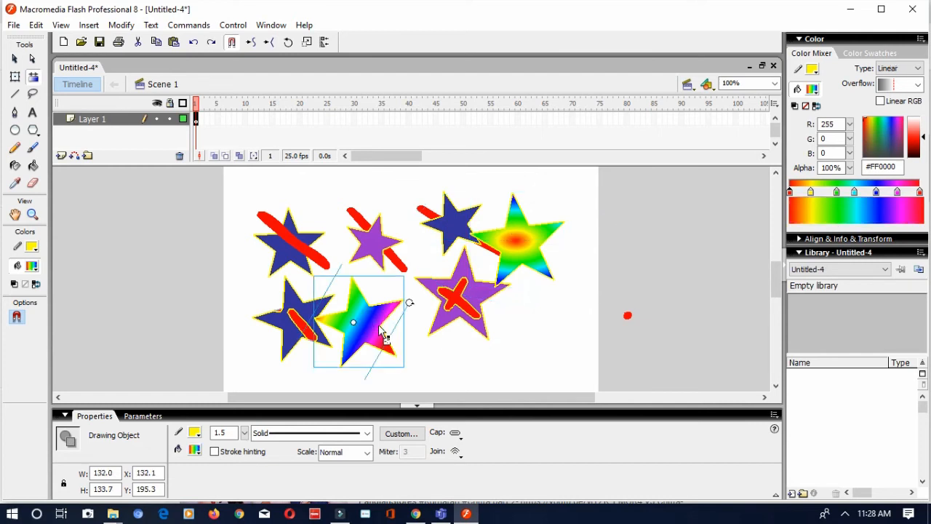
{"action": "left_click", "coordinate": [525, 259]}
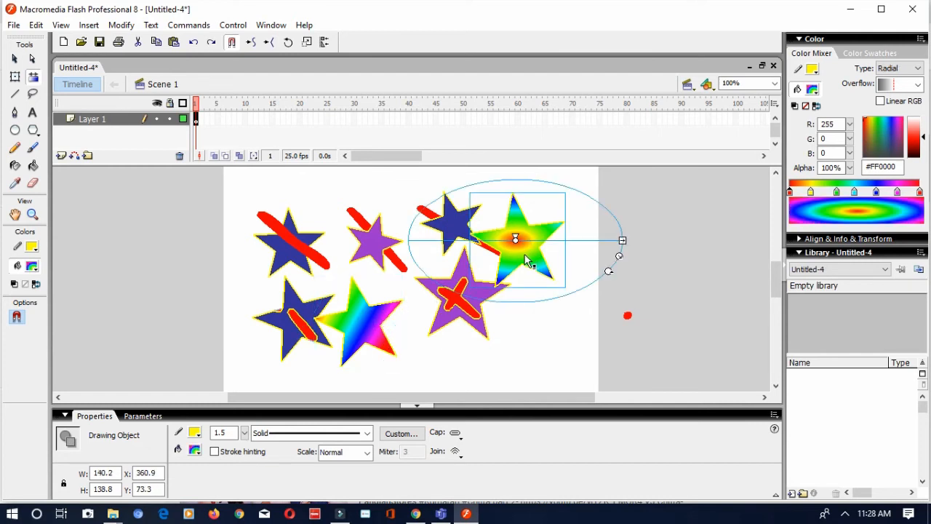
{"action": "left_click", "coordinate": [355, 329]}
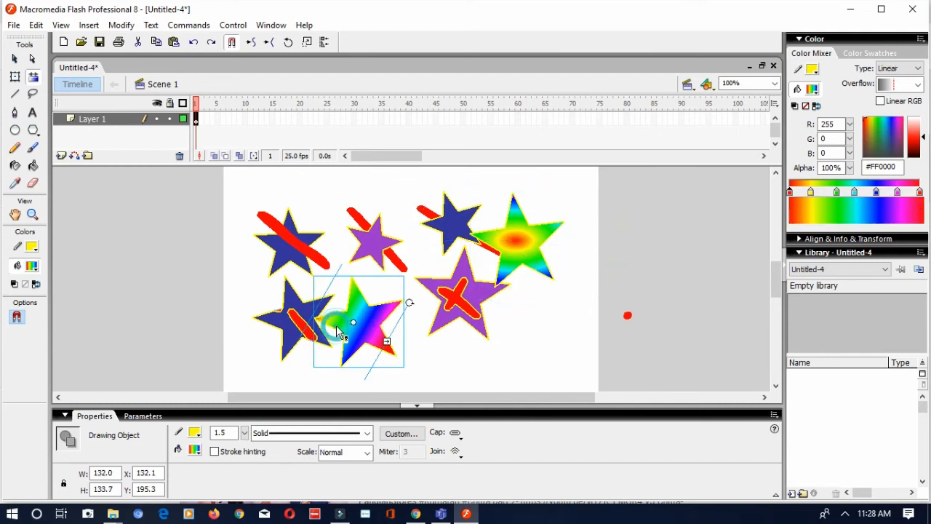
{"action": "left_click", "coordinate": [509, 268]}
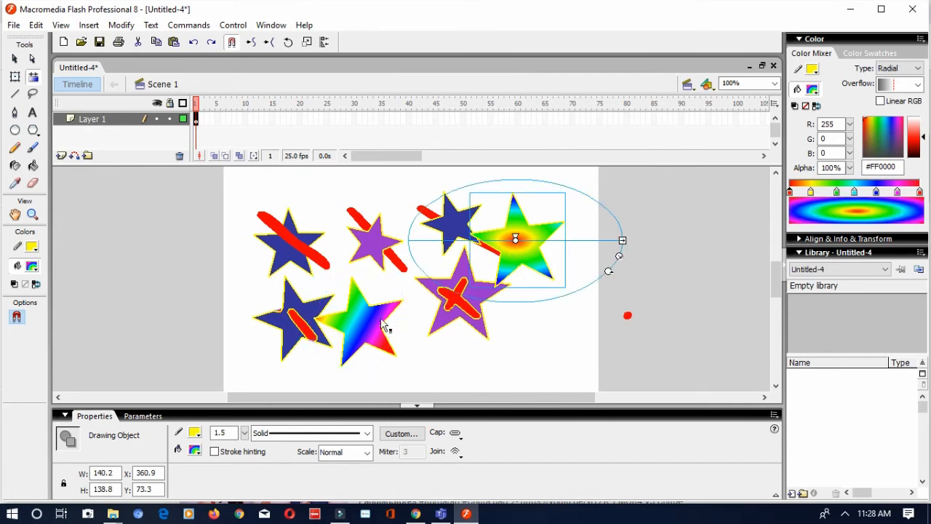
{"action": "left_click", "coordinate": [354, 336]}
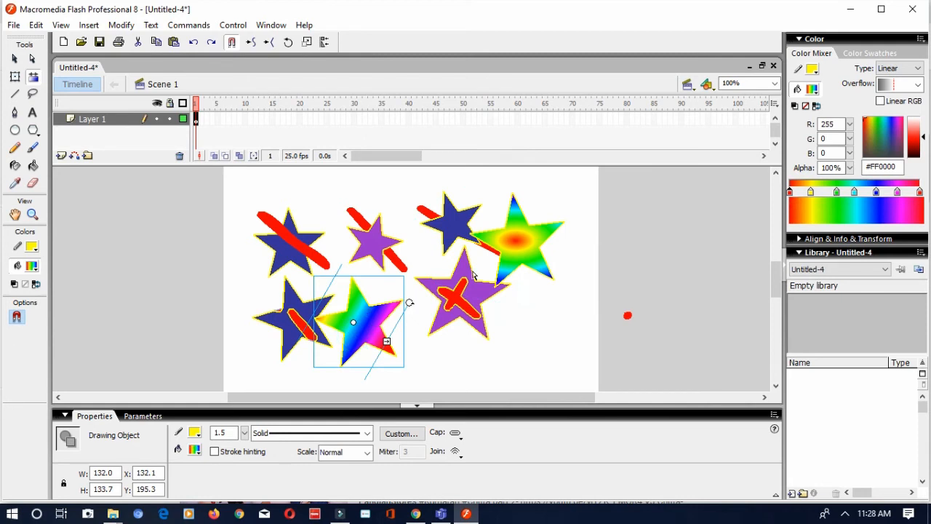
{"action": "left_click", "coordinate": [526, 246]}
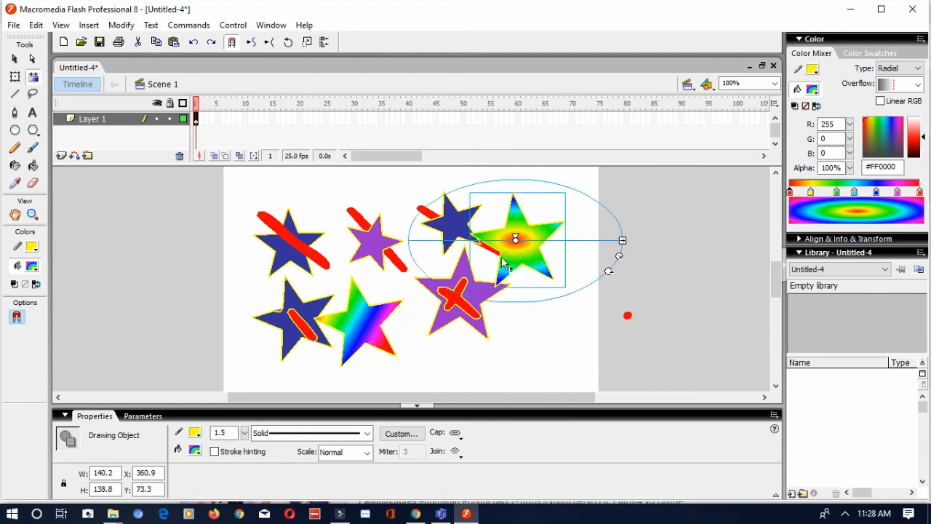
{"action": "left_click", "coordinate": [367, 340]}
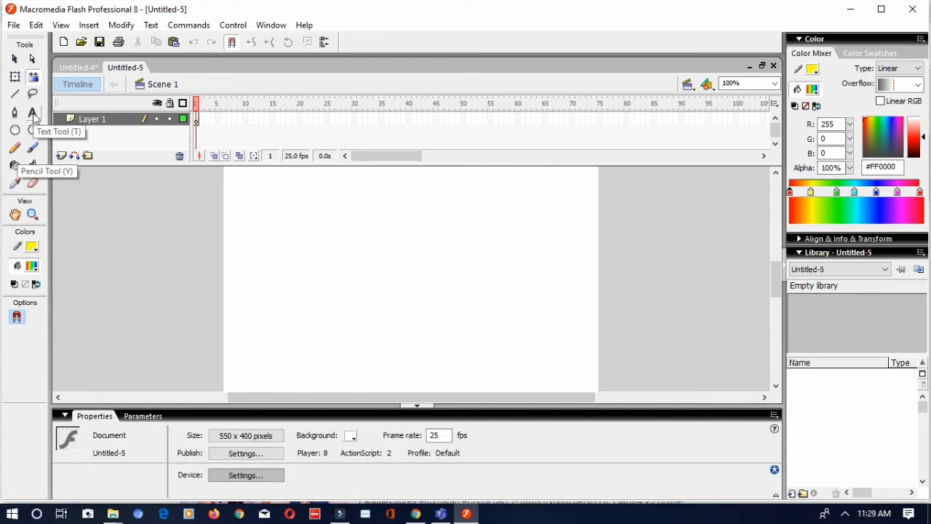
Add the static text "Welcome" near the top of the stage and widen its text box to about 293 pixels to fit one line.
{"action": "left_click", "coordinate": [33, 112]}
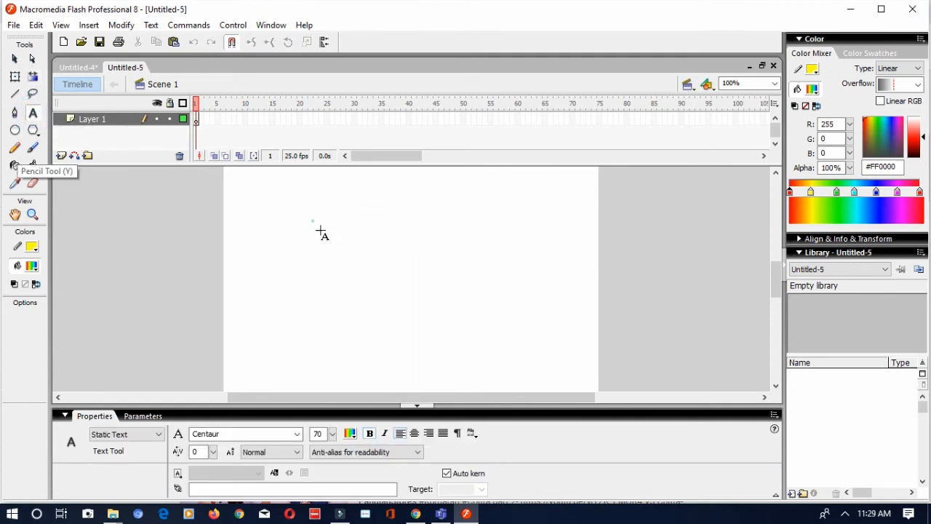
{"action": "left_click_drag", "start_coordinate": [312, 221], "coordinate": [465, 289]}
{"action": "type", "text": "W"}
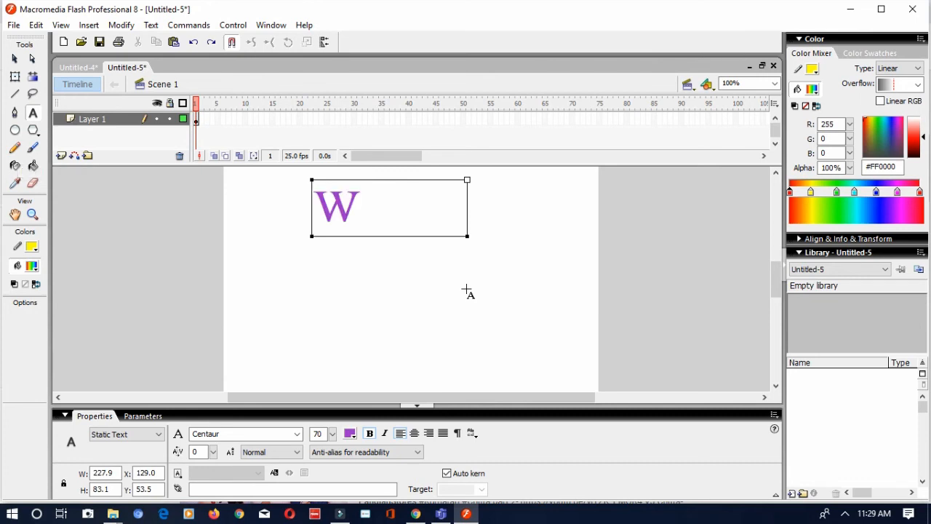
{"action": "type", "text": "elcome"}
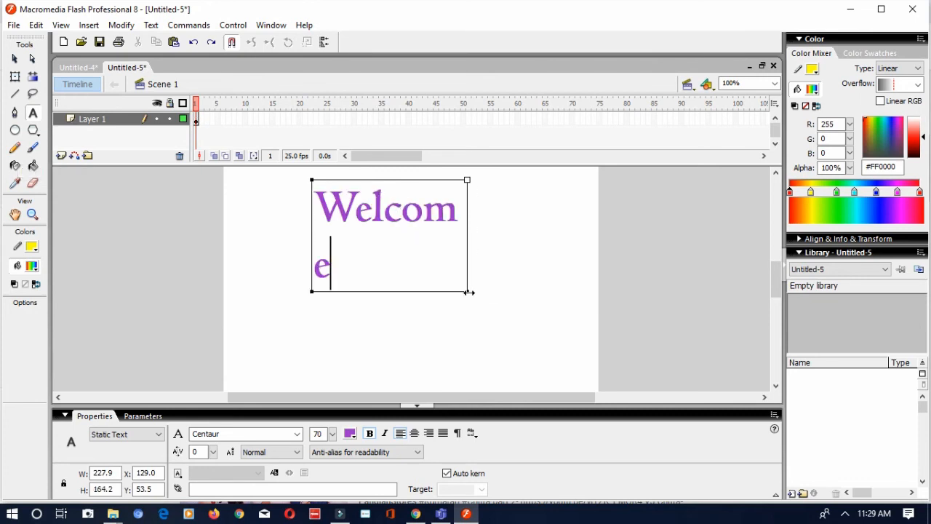
{"action": "left_click_drag", "start_coordinate": [470, 292], "coordinate": [507, 284]}
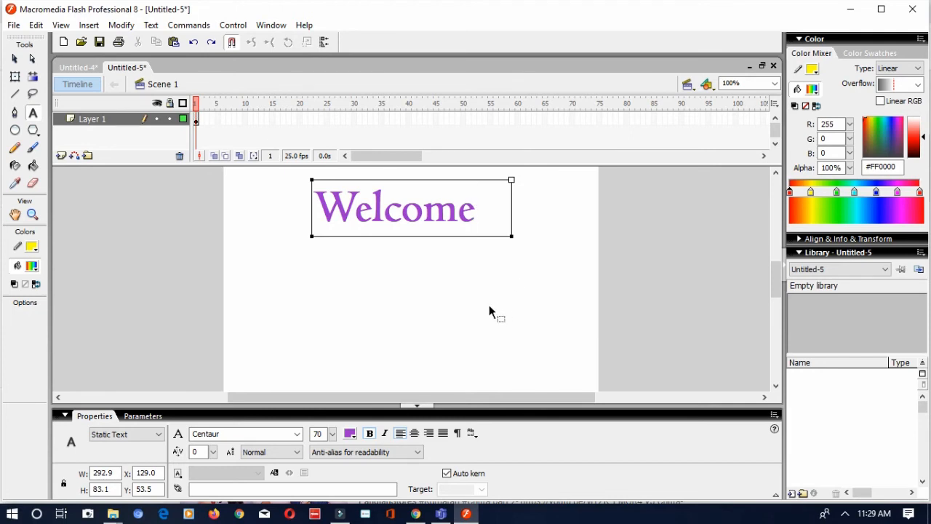
Select the Welcome text and break it apart twice, into separate letters and into editable shapes.
{"action": "key", "text": "ctrl+a"}
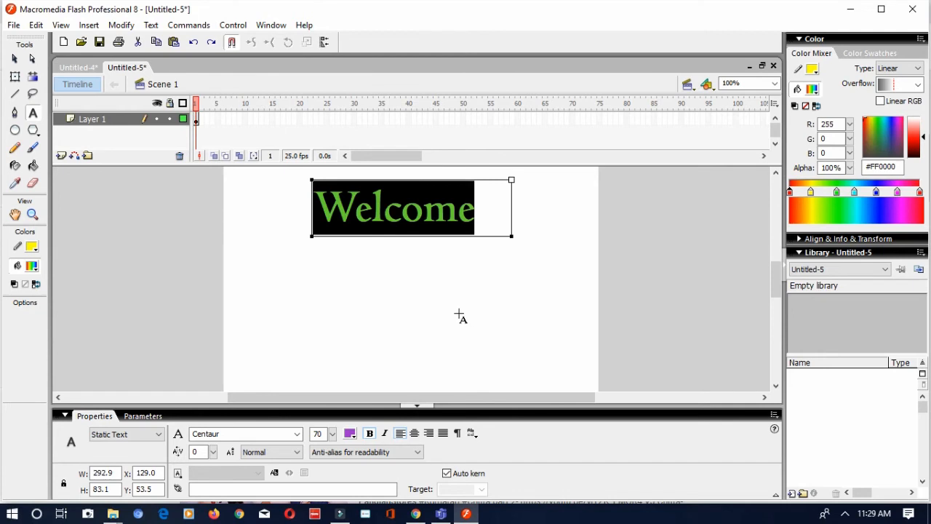
{"action": "key", "text": "ctrl+b"}
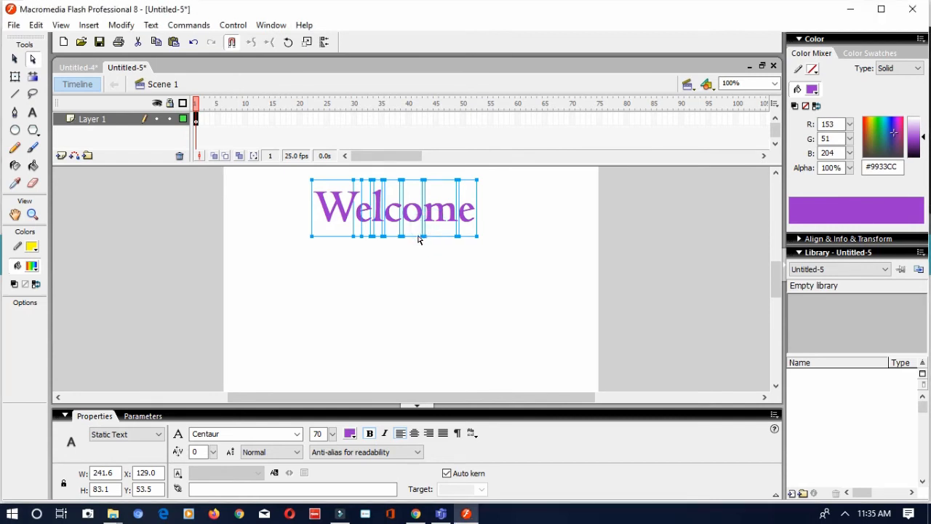
{"action": "key", "text": "ctrl+b"}
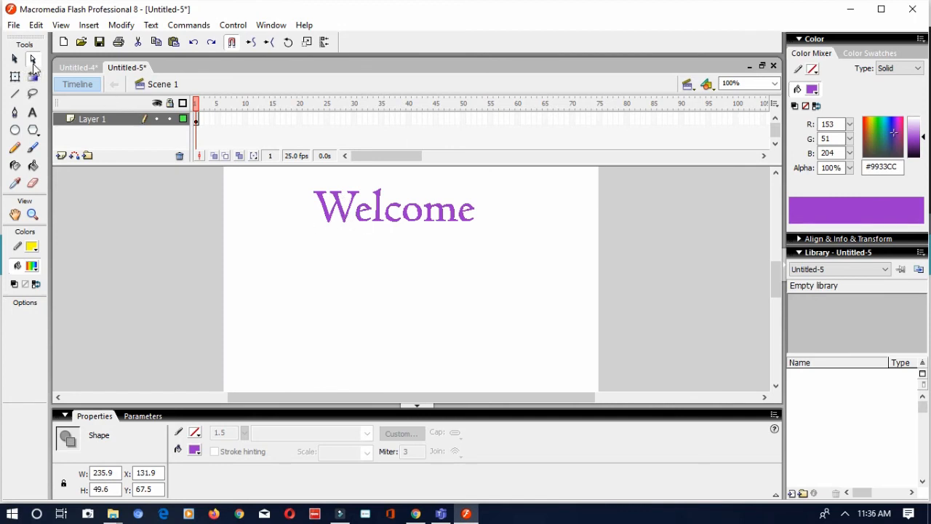
Reshape the W, l and c of Welcome by pulling their anchor points outward with the Subselection tool.
{"action": "left_click", "coordinate": [328, 222]}
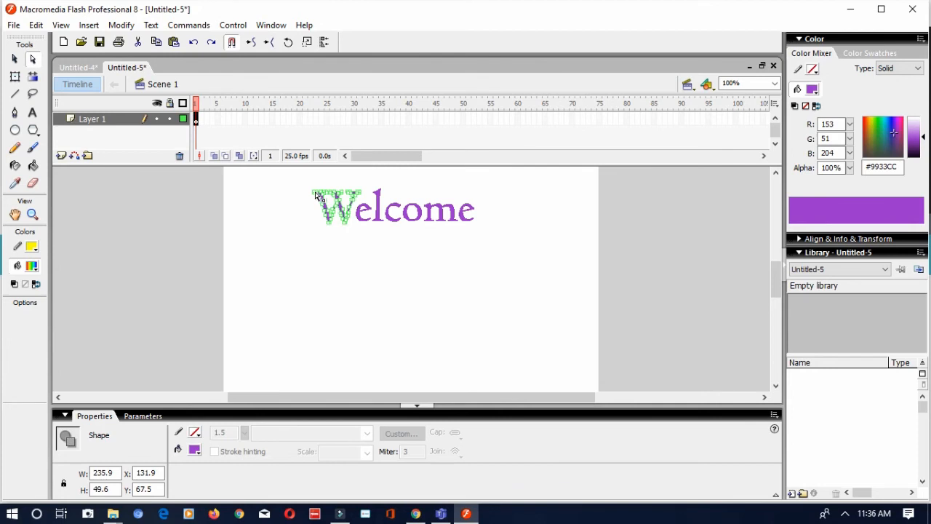
{"action": "left_click_drag", "start_coordinate": [314, 193], "coordinate": [295, 199]}
{"action": "left_click", "coordinate": [374, 209]}
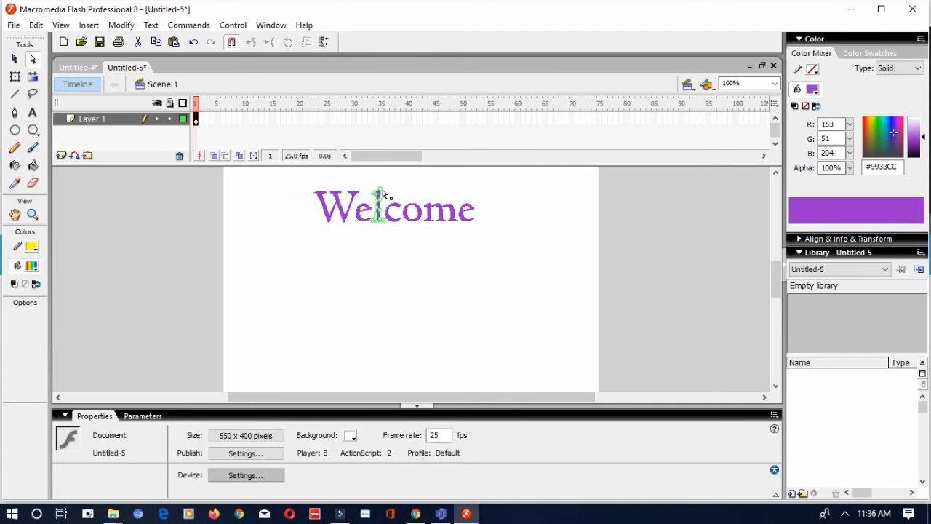
{"action": "left_click_drag", "start_coordinate": [382, 191], "coordinate": [423, 192]}
{"action": "left_click", "coordinate": [394, 219]}
Try pulling an anchor point of the final e downward, undo it, and select the outline of the m.
{"action": "left_click", "coordinate": [469, 217]}
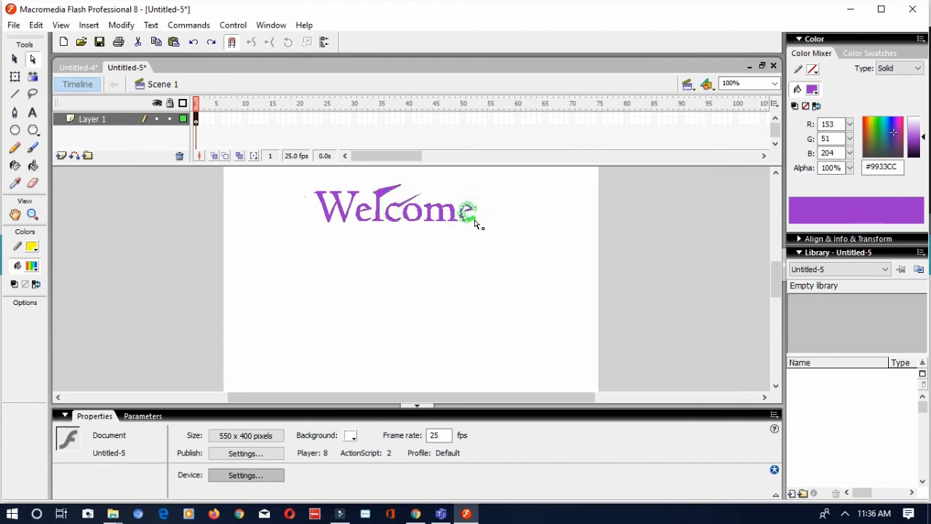
{"action": "left_click_drag", "start_coordinate": [472, 219], "coordinate": [488, 251]}
{"action": "key", "text": "ctrl+z"}
{"action": "left_click", "coordinate": [430, 221]}
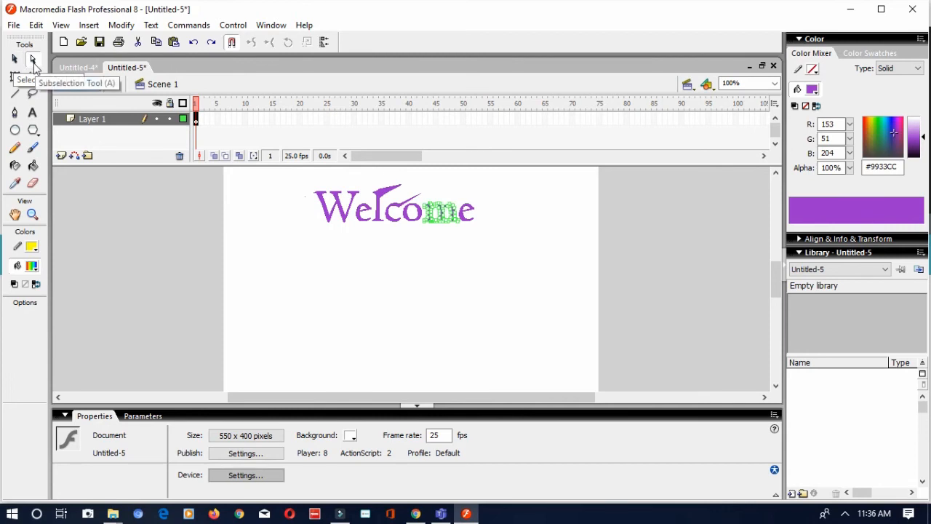
Draw a winding yellow curve with the Pen tool in the area below the Welcome text.
{"action": "left_click", "coordinate": [14, 113]}
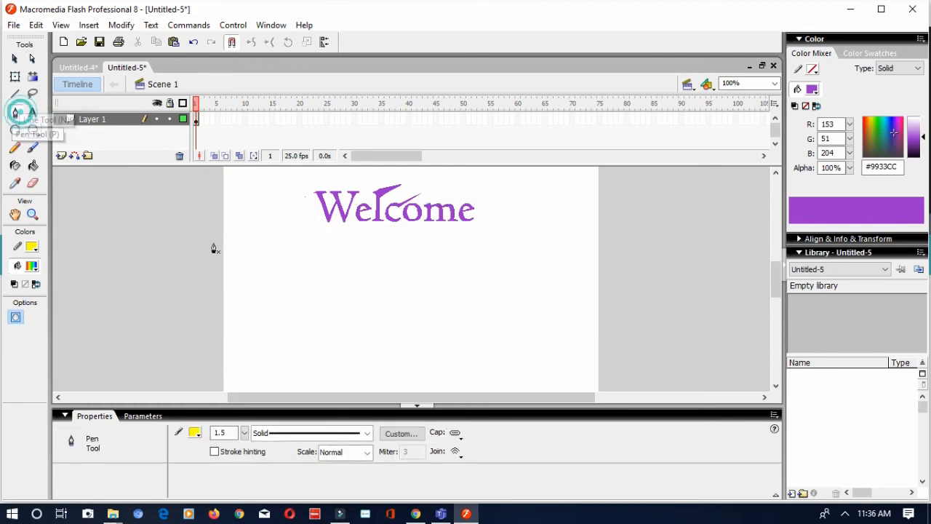
{"action": "left_click_drag", "start_coordinate": [251, 250], "coordinate": [307, 286]}
{"action": "left_click_drag", "start_coordinate": [373, 284], "coordinate": [315, 359]}
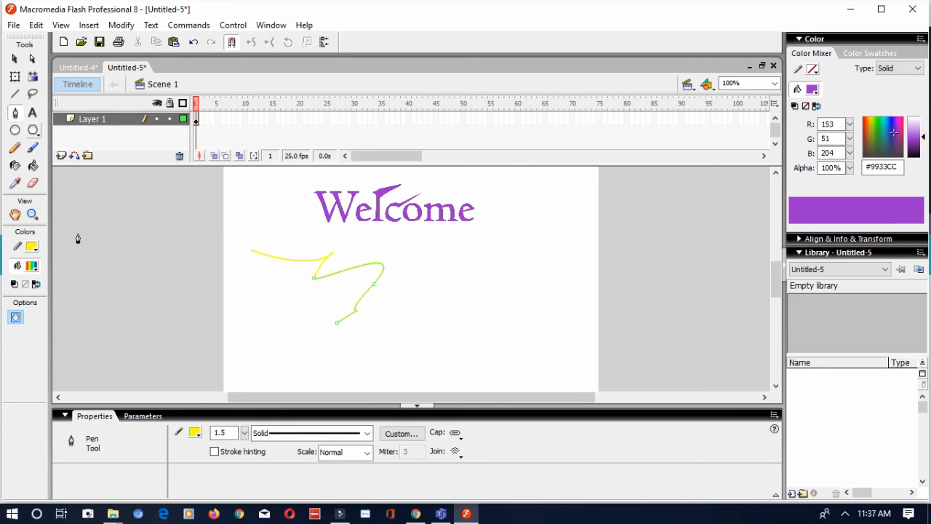
Erase the left part of the W in Welcome with the Eraser tool and open the eraser mode choices.
{"action": "left_click", "coordinate": [14, 191]}
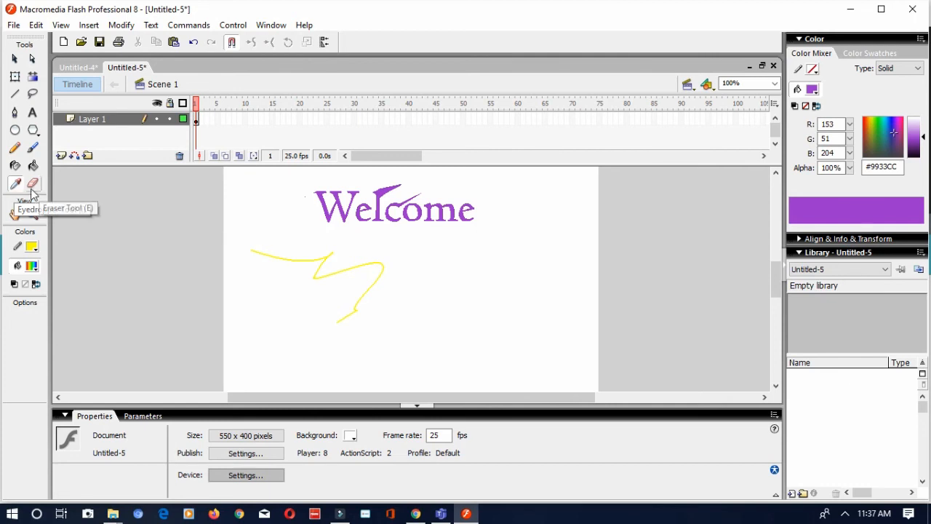
{"action": "left_click", "coordinate": [32, 184]}
{"action": "left_click_drag", "start_coordinate": [310, 188], "coordinate": [348, 236]}
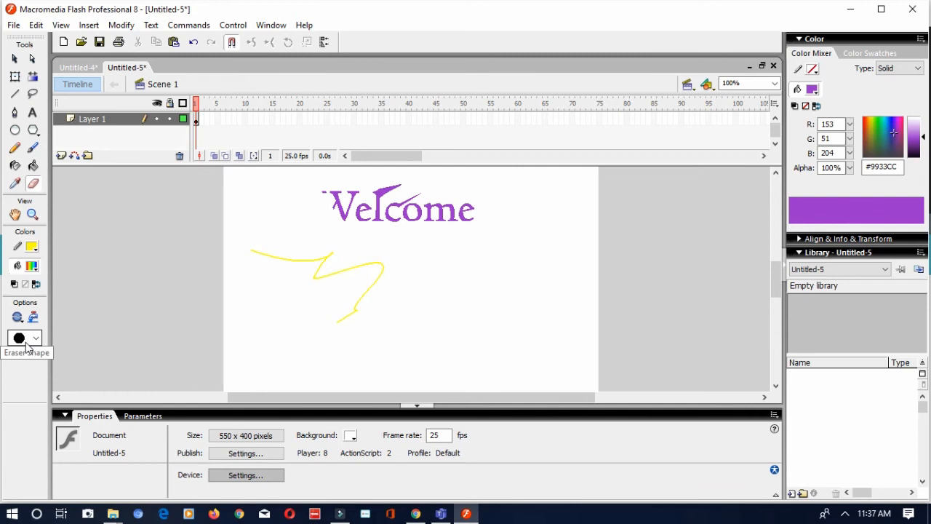
{"action": "left_click", "coordinate": [18, 317]}
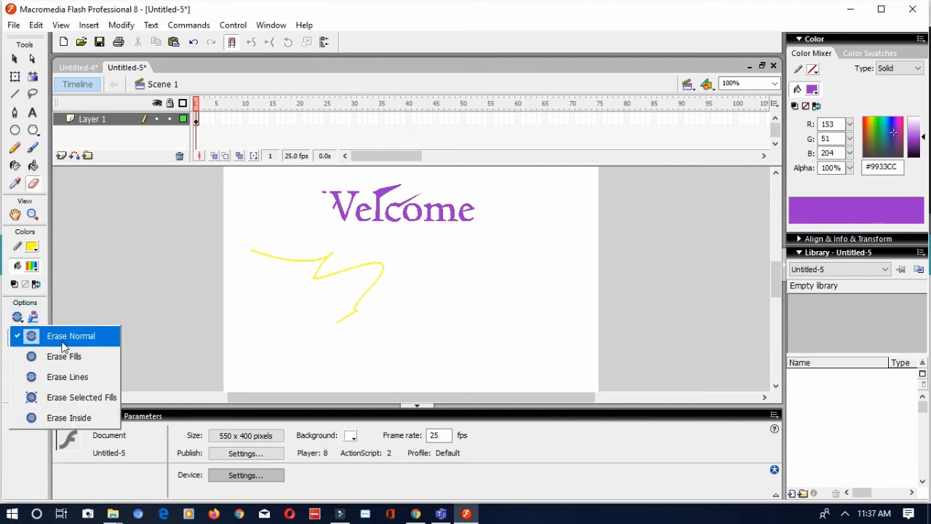
Pan the stage slightly down with the Hand tool, zoom in to 200%, and return the view to 100%.
{"action": "left_click", "coordinate": [16, 216]}
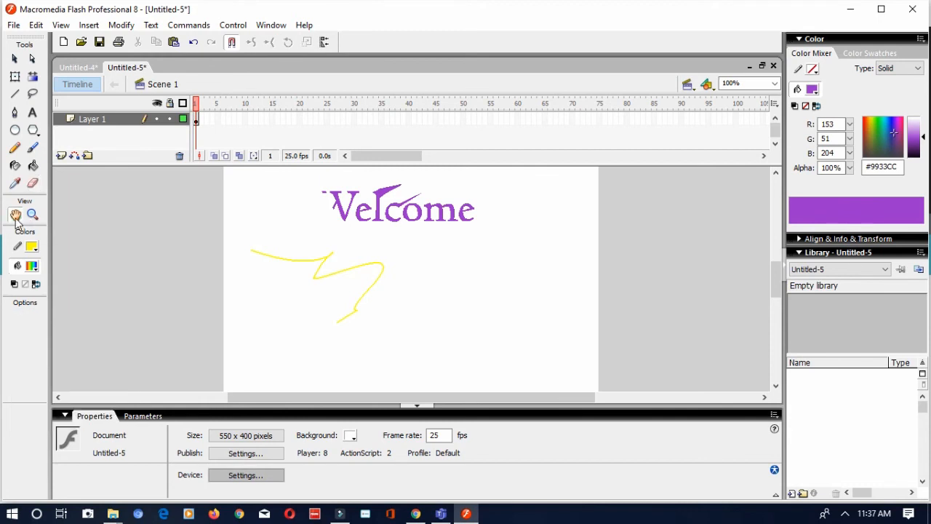
{"action": "left_click_drag", "start_coordinate": [331, 225], "coordinate": [322, 266]}
{"action": "left_click", "coordinate": [32, 214]}
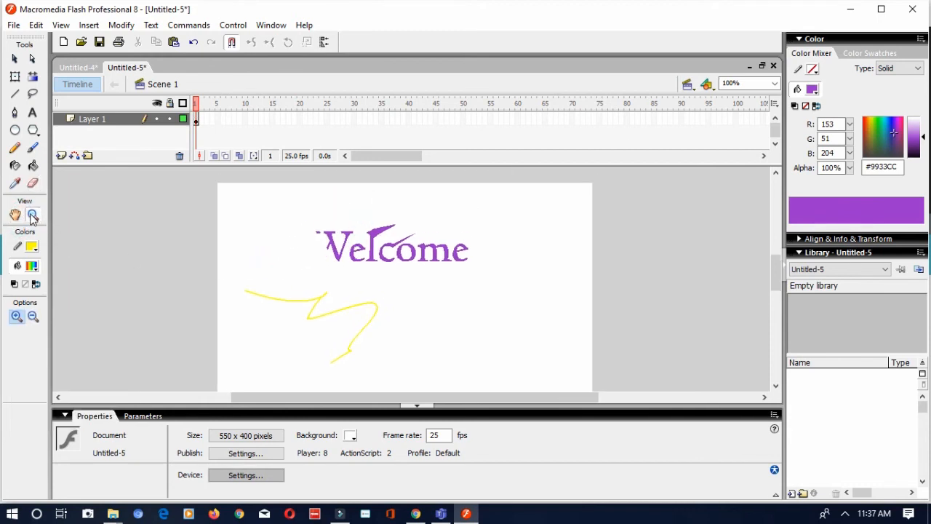
{"action": "left_click", "coordinate": [444, 245]}
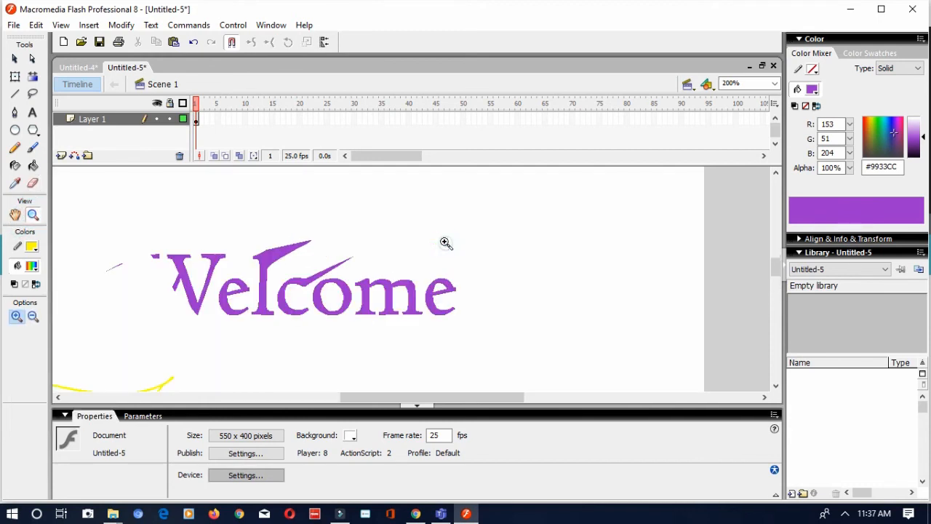
{"action": "left_click", "coordinate": [774, 83]}
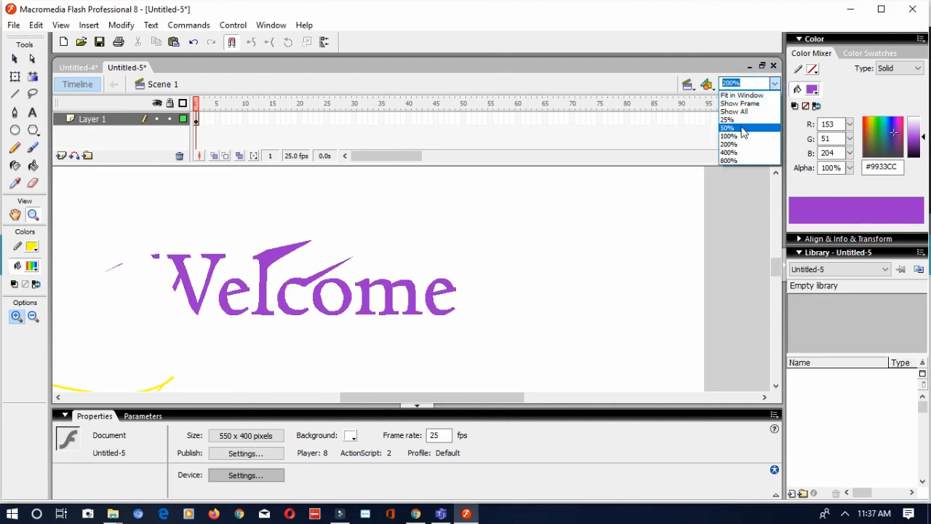
{"action": "left_click", "coordinate": [736, 136]}
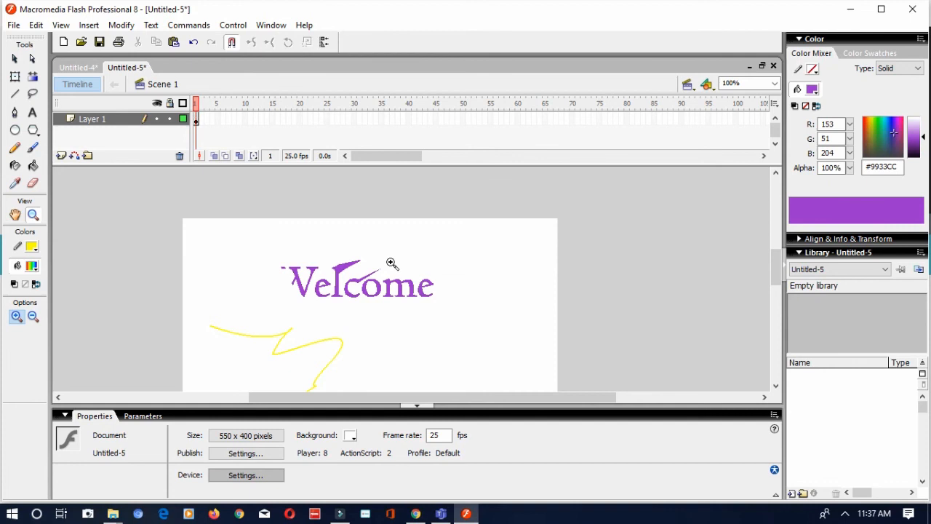
Draw a rainbow-filled star about 113 by 108 pixels just below the Welcome text with the PolyStar tool.
{"action": "scroll", "coordinate": [391, 263], "scroll_direction": "down", "scroll_amount": 3}
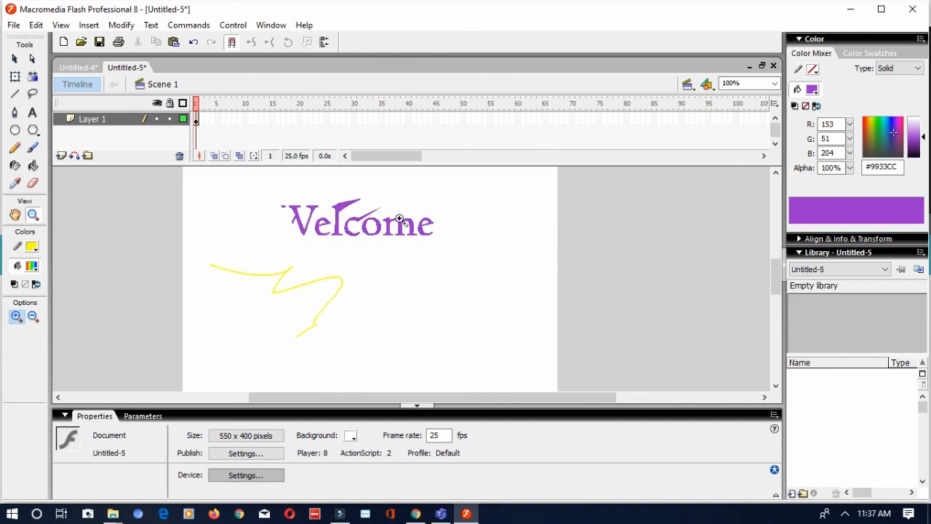
{"action": "left_click", "coordinate": [33, 129]}
{"action": "left_click_drag", "start_coordinate": [397, 279], "coordinate": [420, 315]}
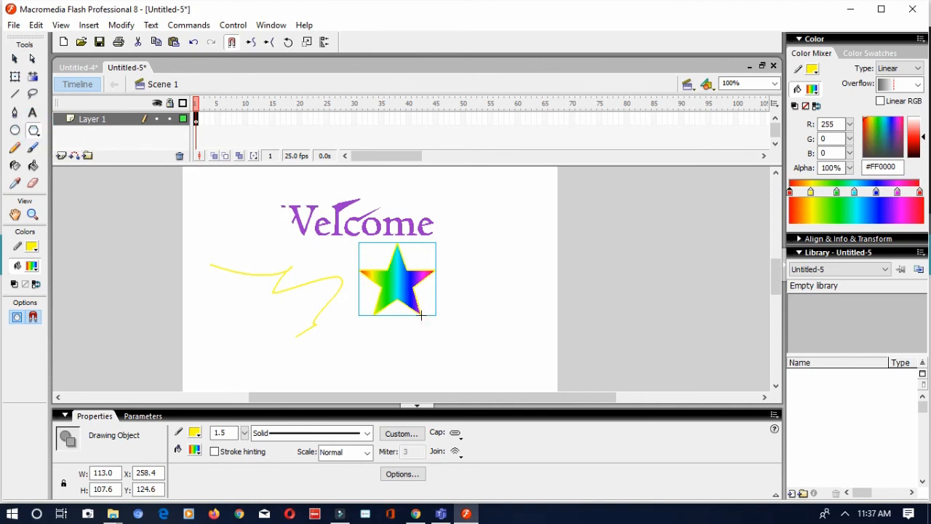
Convert the new star into a graphic symbol named Symbol 1.
{"action": "left_click", "coordinate": [121, 24]}
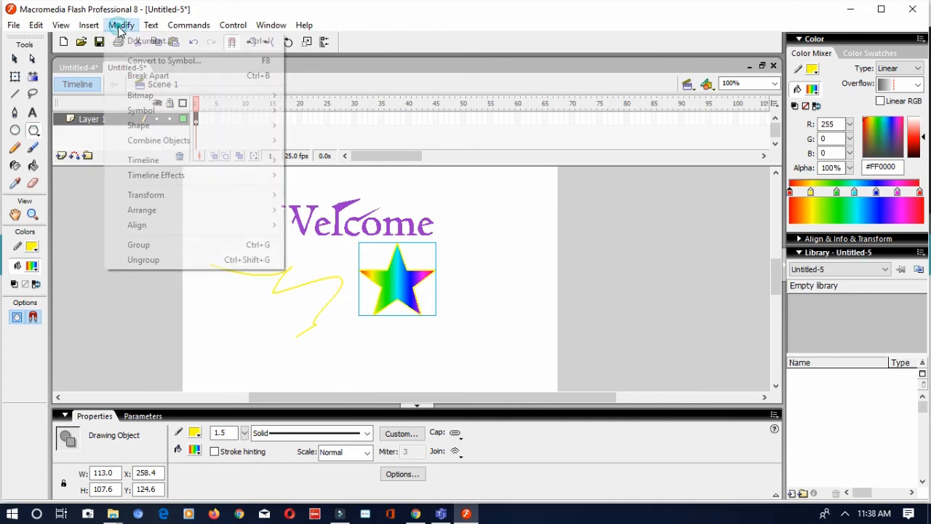
{"action": "left_click", "coordinate": [137, 60]}
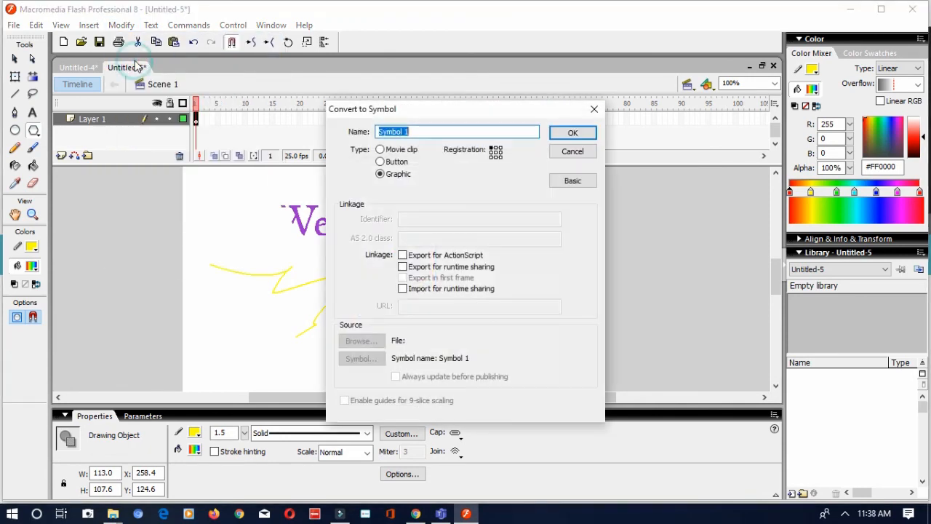
{"action": "left_click", "coordinate": [381, 174]}
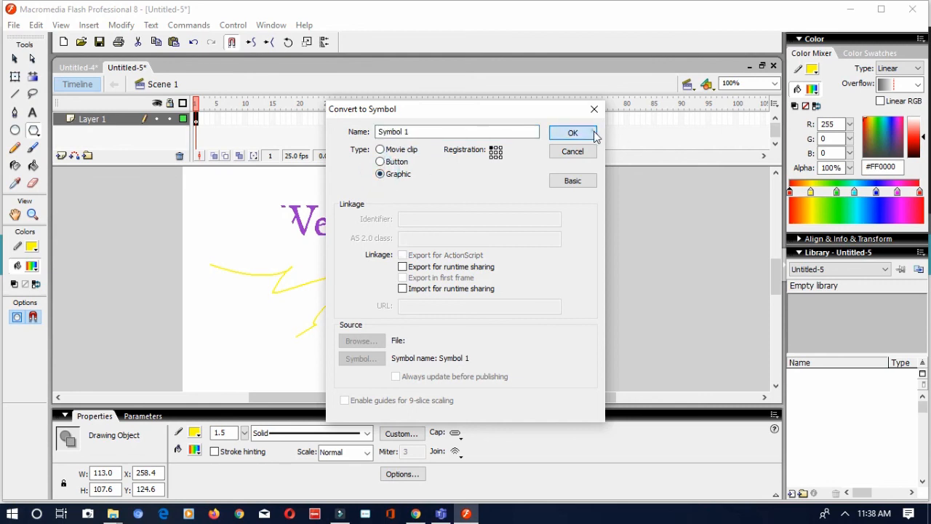
{"action": "left_click", "coordinate": [572, 133]}
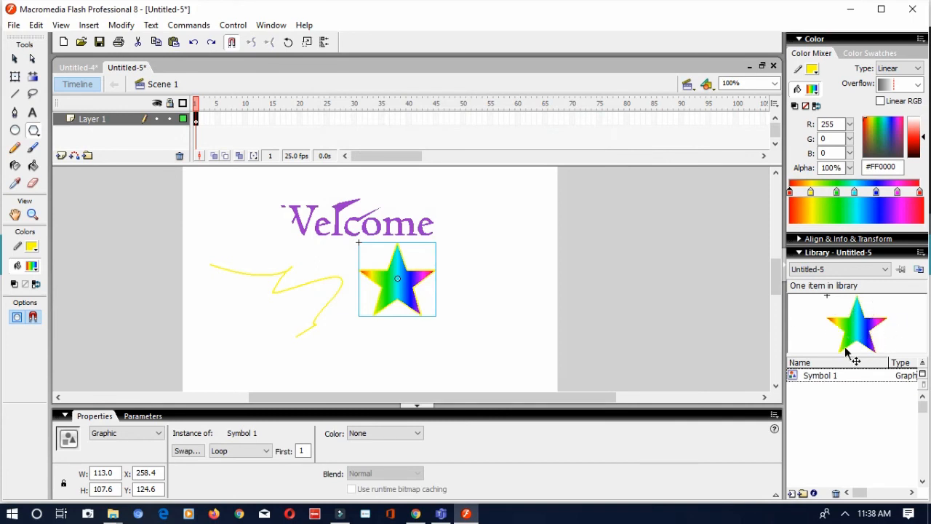
Place four more instances of the star symbol from the library around the first star.
{"action": "left_click_drag", "start_coordinate": [847, 336], "coordinate": [466, 316]}
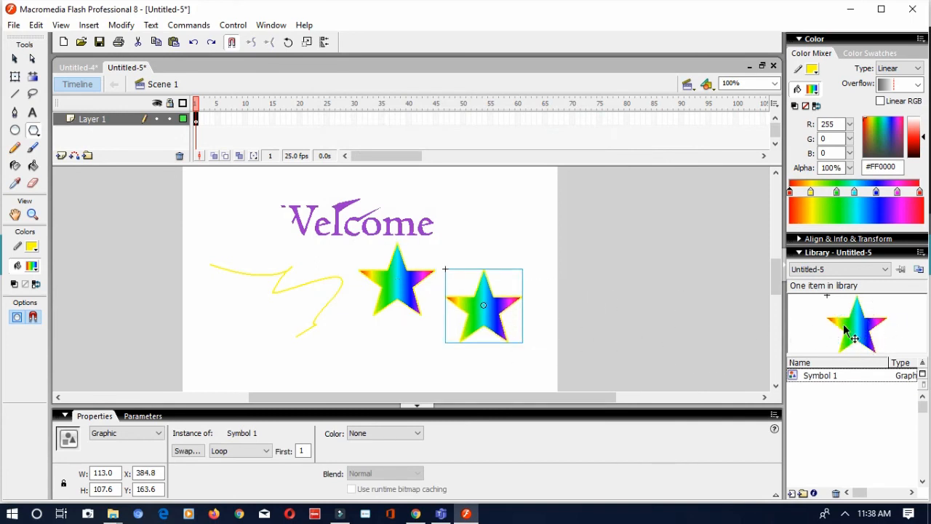
{"action": "left_click_drag", "start_coordinate": [847, 335], "coordinate": [352, 348]}
{"action": "left_click_drag", "start_coordinate": [866, 339], "coordinate": [463, 263]}
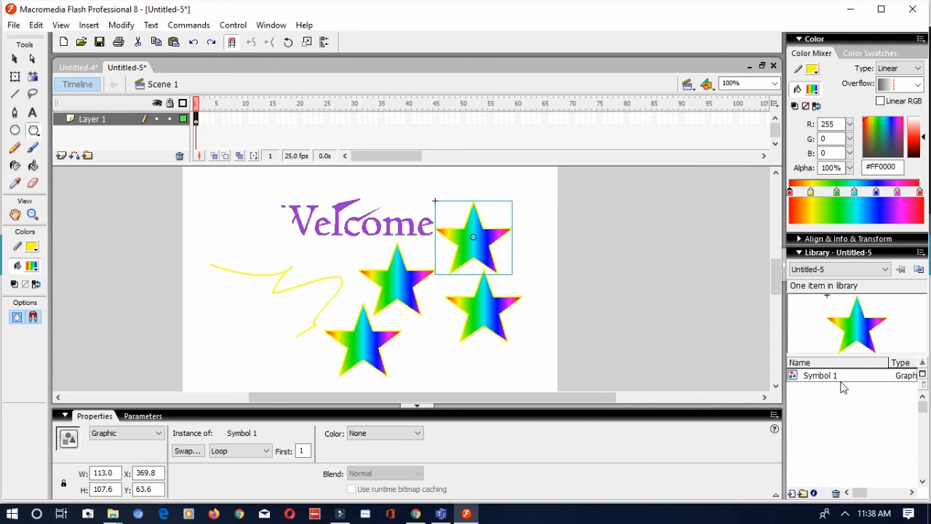
{"action": "left_click_drag", "start_coordinate": [845, 329], "coordinate": [496, 324]}
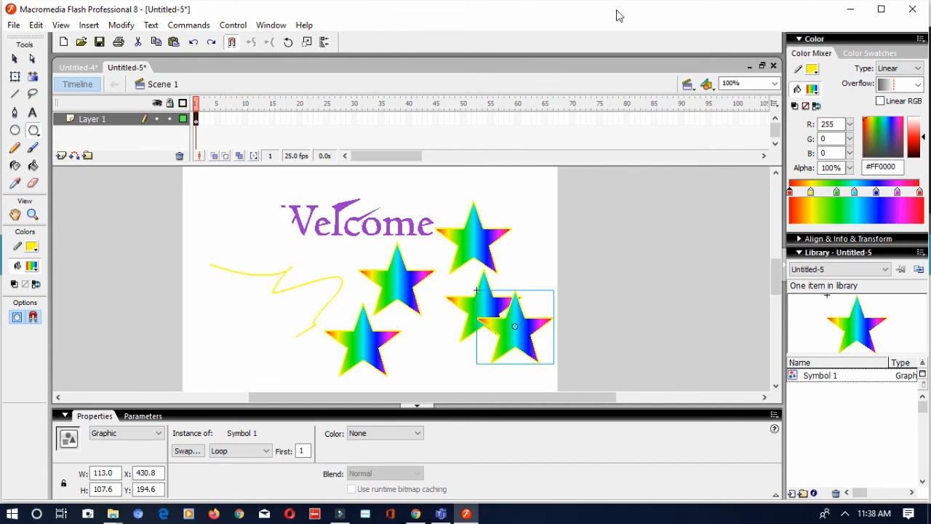
{"action": "left_click", "coordinate": [94, 67]}
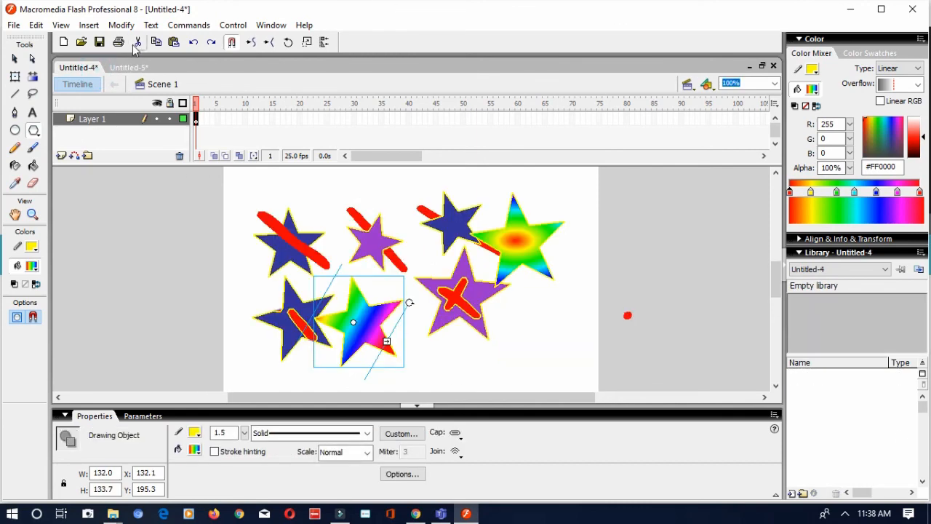
{"action": "left_click", "coordinate": [126, 67]}
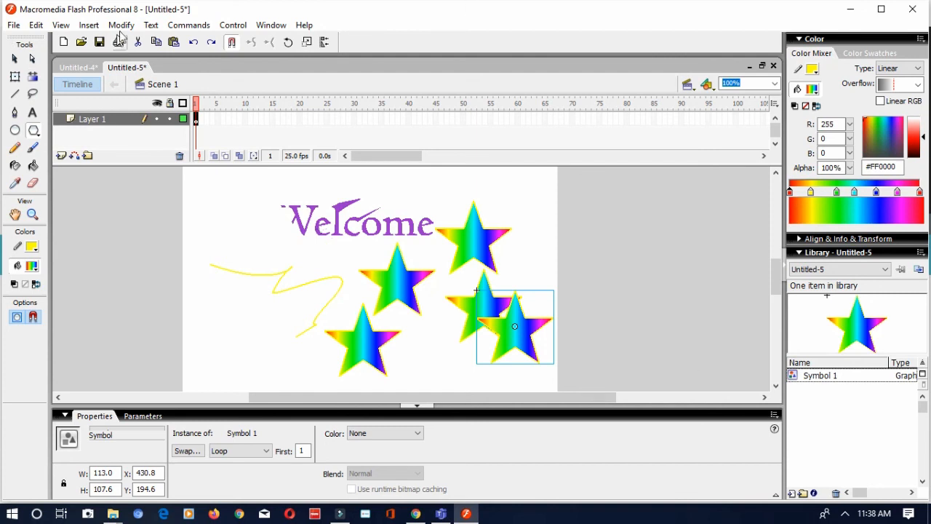
Import 1_XOzdnDLHOr40h4LL_DhnYg.jpeg from the Image downloads folder in Pictures to the stage.
{"action": "left_click", "coordinate": [120, 25]}
{"action": "mouse_move", "coordinate": [11, 29]}
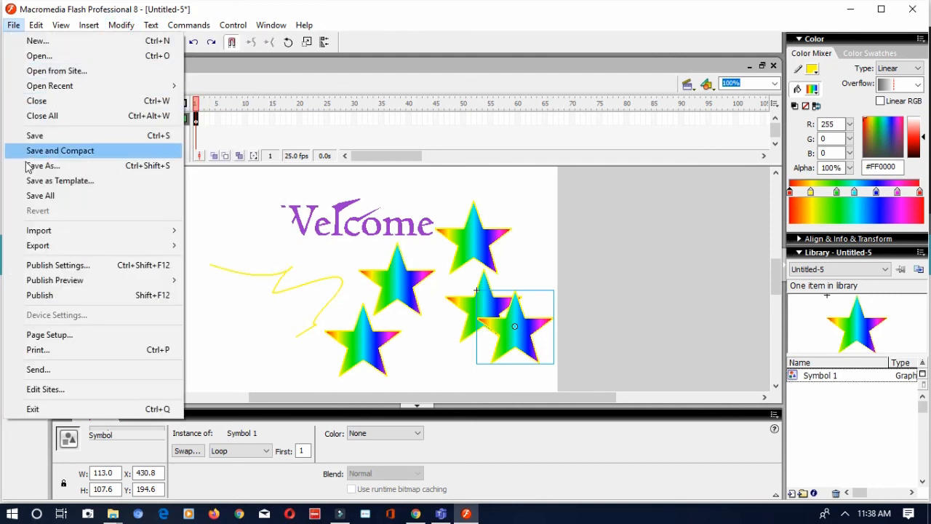
{"action": "mouse_move", "coordinate": [153, 237]}
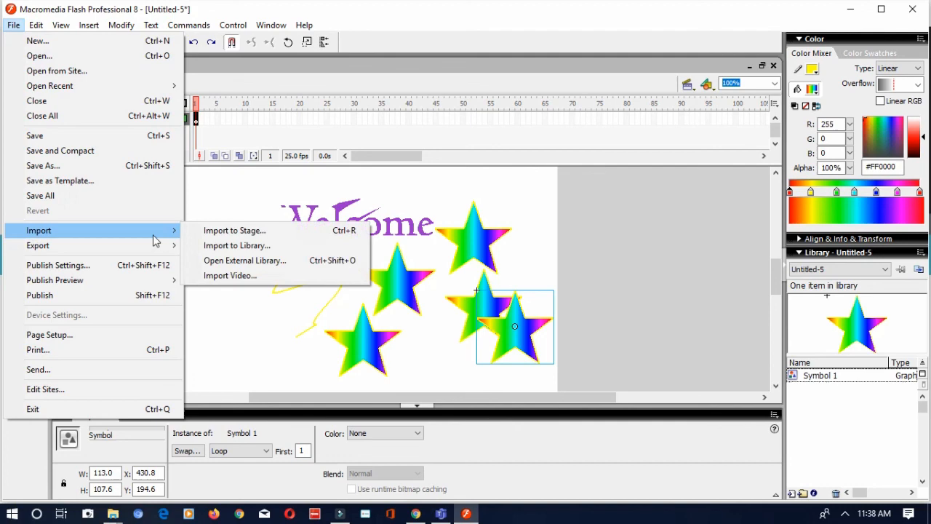
{"action": "left_click", "coordinate": [209, 230]}
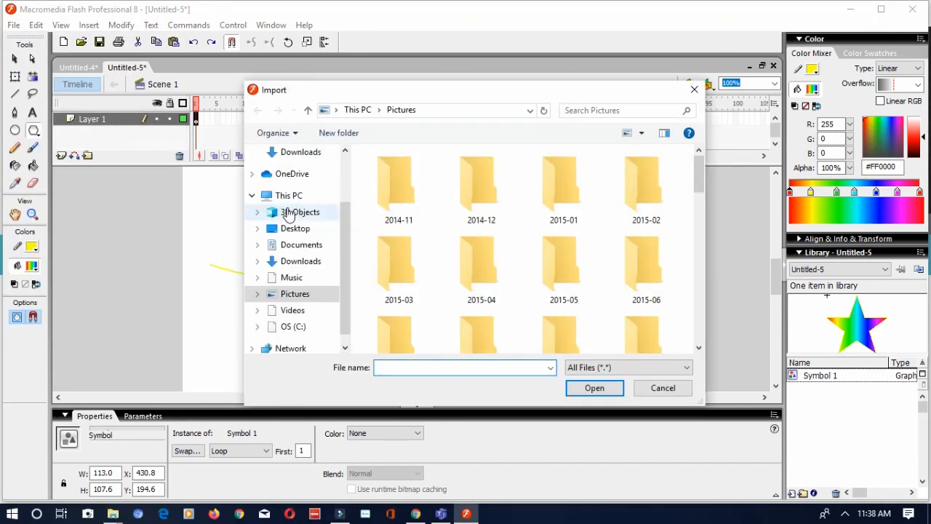
{"action": "left_click", "coordinate": [296, 293]}
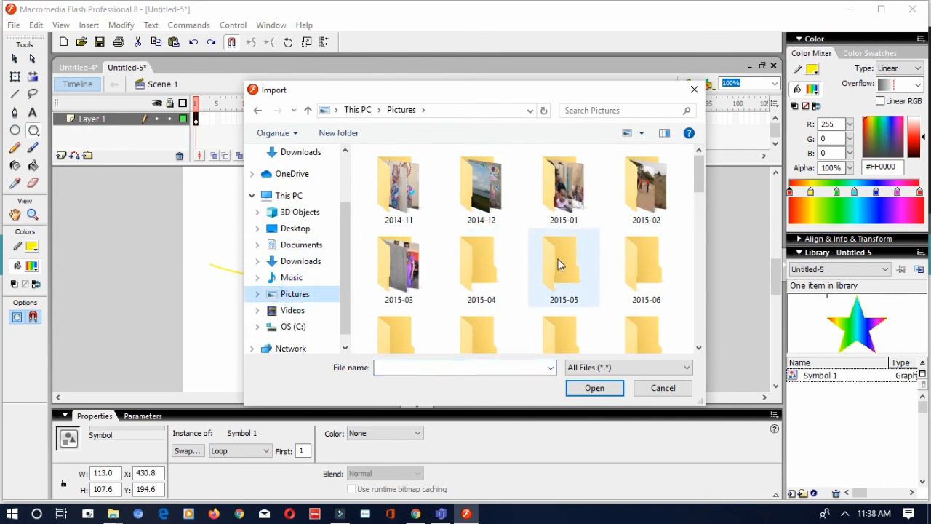
{"action": "left_click", "coordinate": [420, 204]}
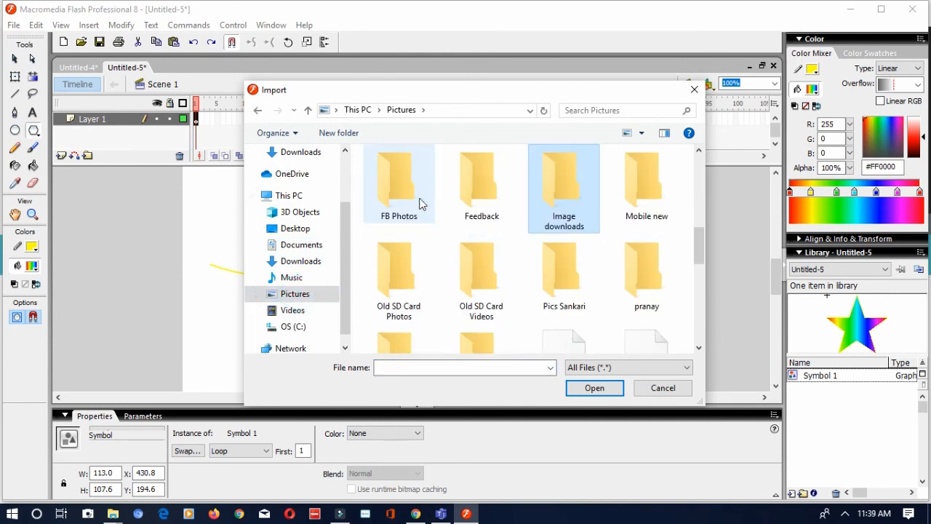
{"action": "left_click", "coordinate": [565, 195]}
{"action": "left_click", "coordinate": [566, 195]}
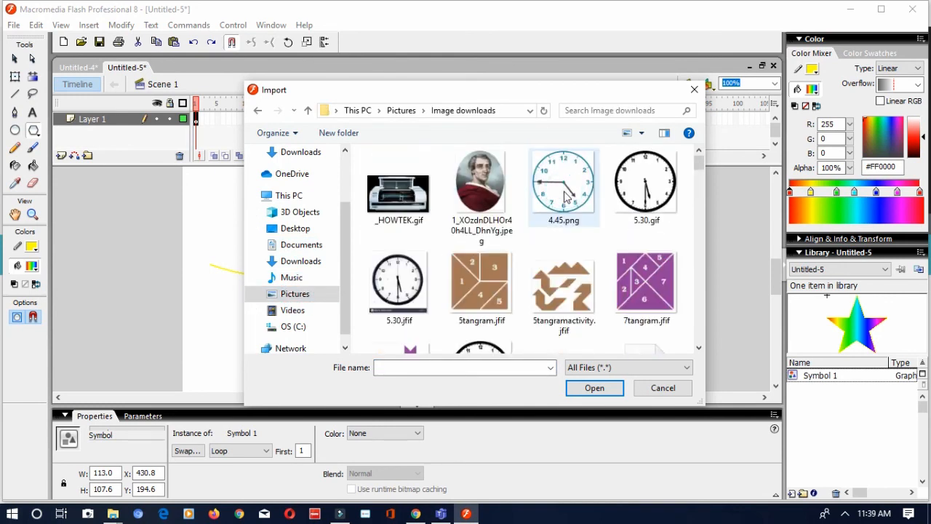
{"action": "left_click", "coordinate": [491, 186]}
{"action": "double_click", "coordinate": [492, 185]}
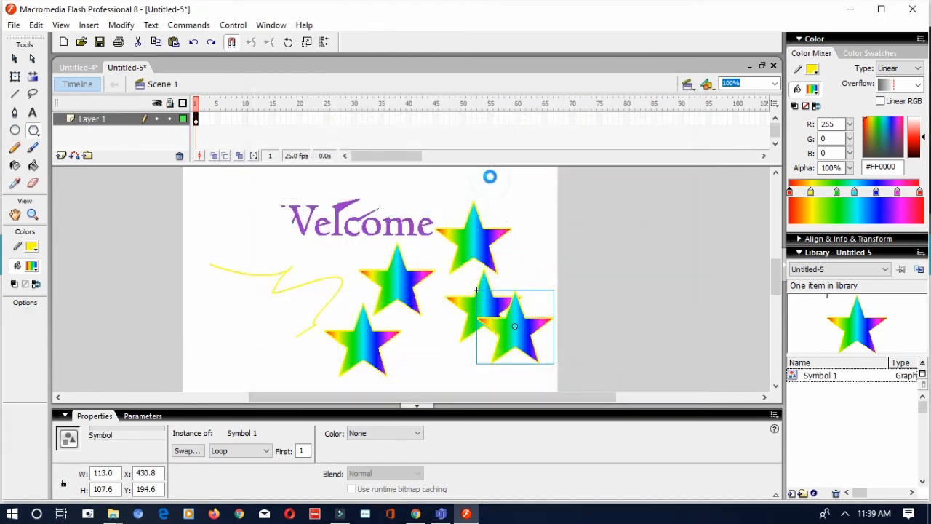
Undo the large star drawn over the imported portrait and move the portrait left to about X -61, Y 3.
{"action": "left_click_drag", "start_coordinate": [406, 267], "coordinate": [511, 207]}
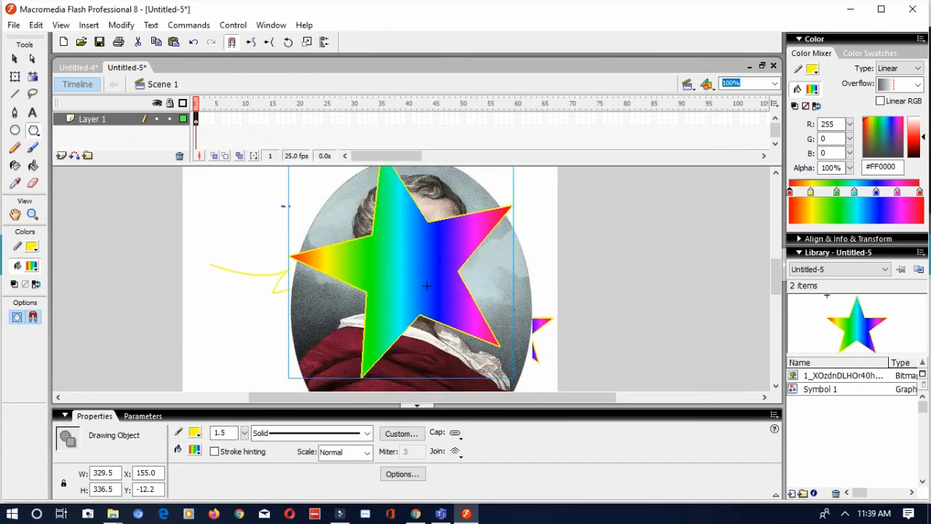
{"action": "key", "text": "ctrl+z"}
{"action": "scroll", "coordinate": [458, 273], "scroll_direction": "down", "scroll_amount": 3}
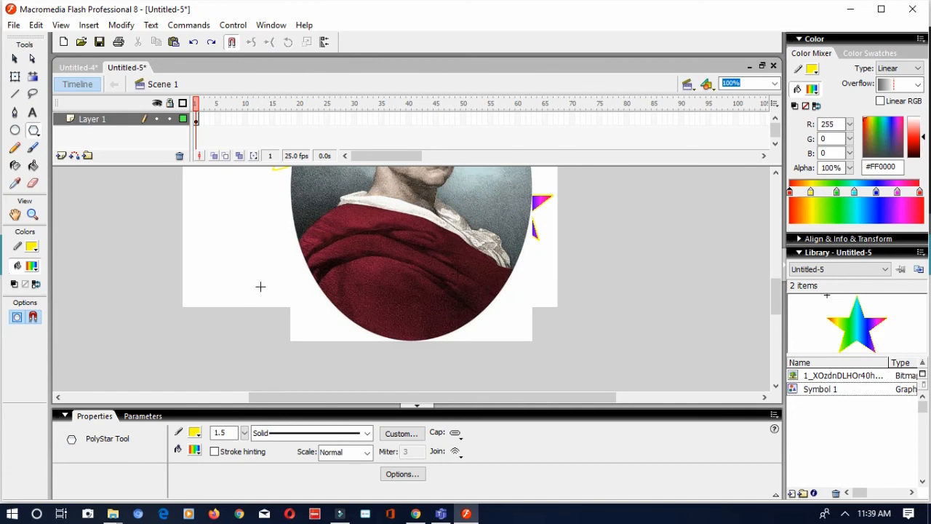
{"action": "left_click", "coordinate": [15, 59]}
{"action": "left_click", "coordinate": [315, 304]}
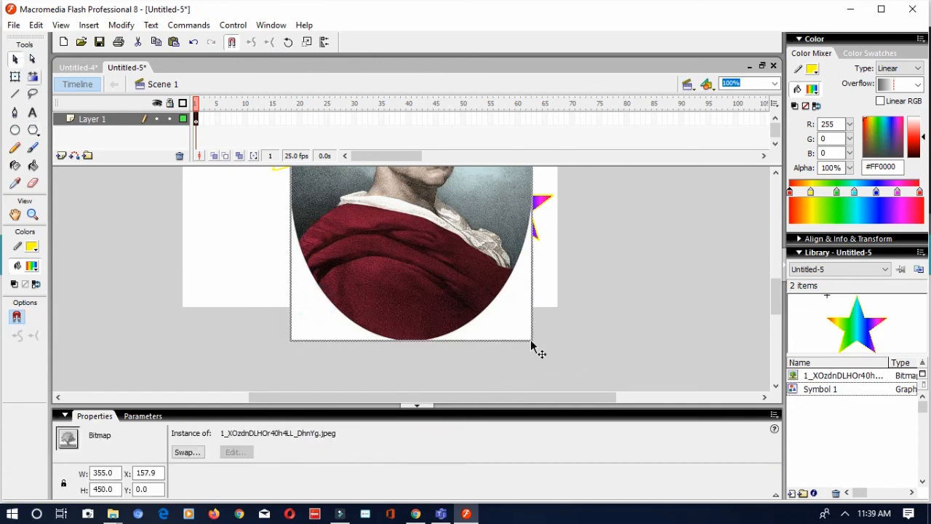
{"action": "left_click_drag", "start_coordinate": [531, 338], "coordinate": [365, 333]}
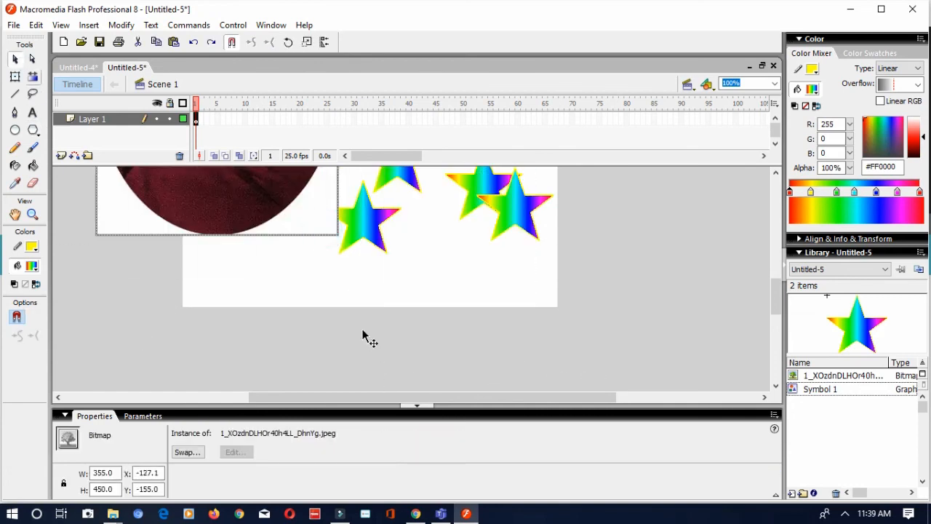
Set the imported portrait's width to 1000.
{"action": "double_click", "coordinate": [101, 472]}
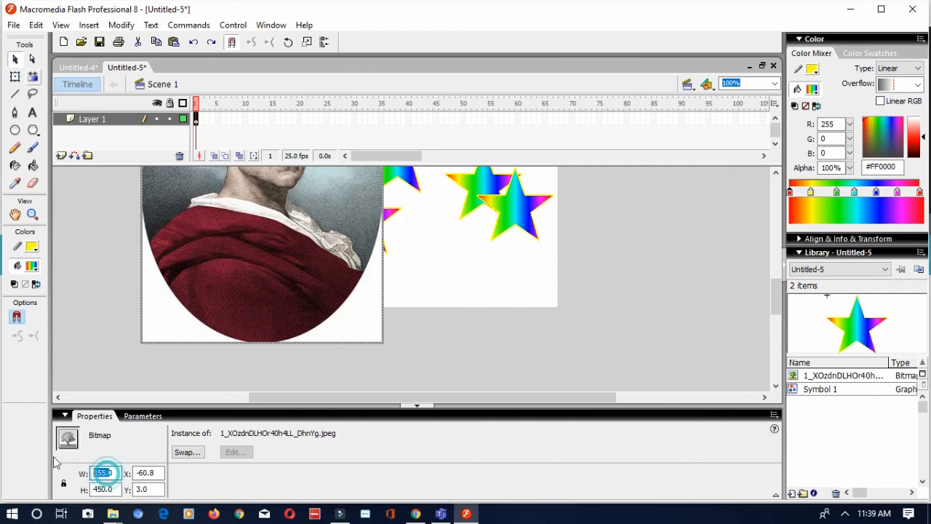
{"action": "type", "text": "1000"}
{"action": "key", "text": "Tab"}
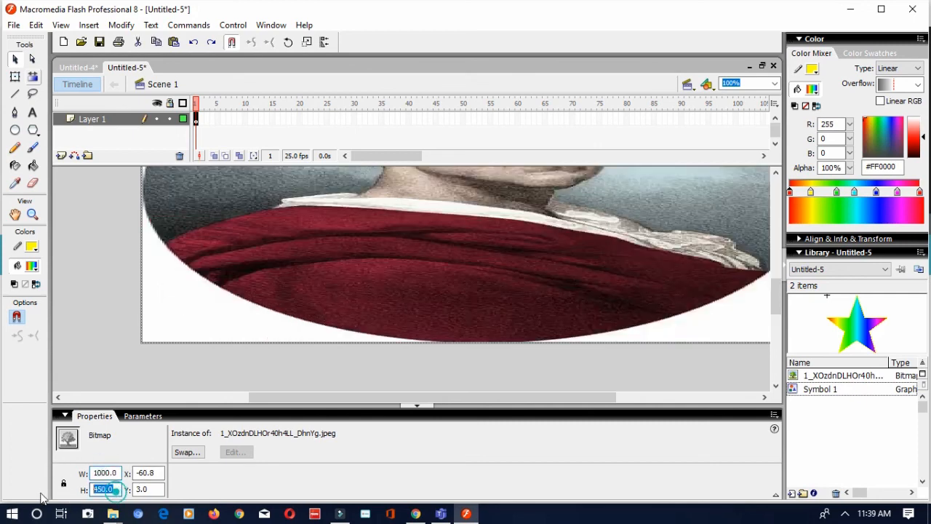
Resize the portrait to 100 wide by 100 high and move it beside the Welcome text at about X 46, Y 10.
{"action": "double_click", "coordinate": [106, 472]}
{"action": "type", "text": "100"}
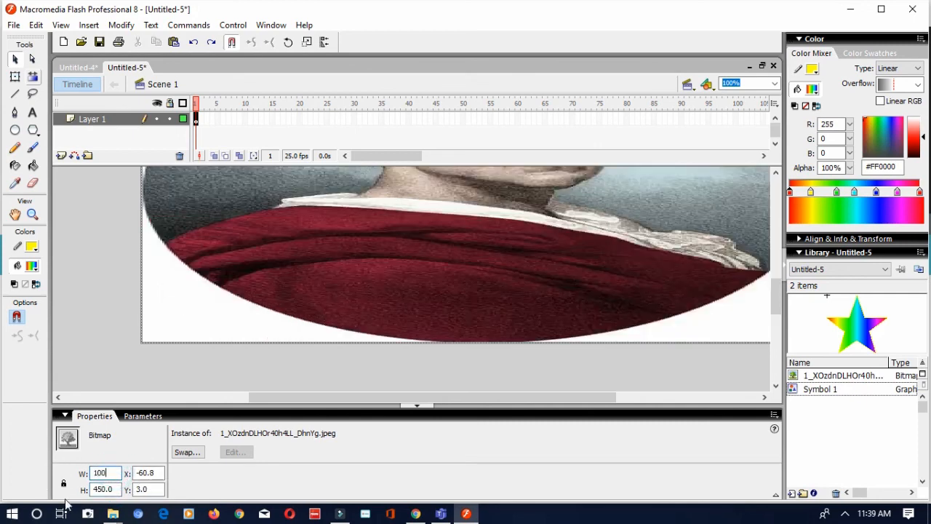
{"action": "double_click", "coordinate": [108, 488]}
{"action": "type", "text": "100"}
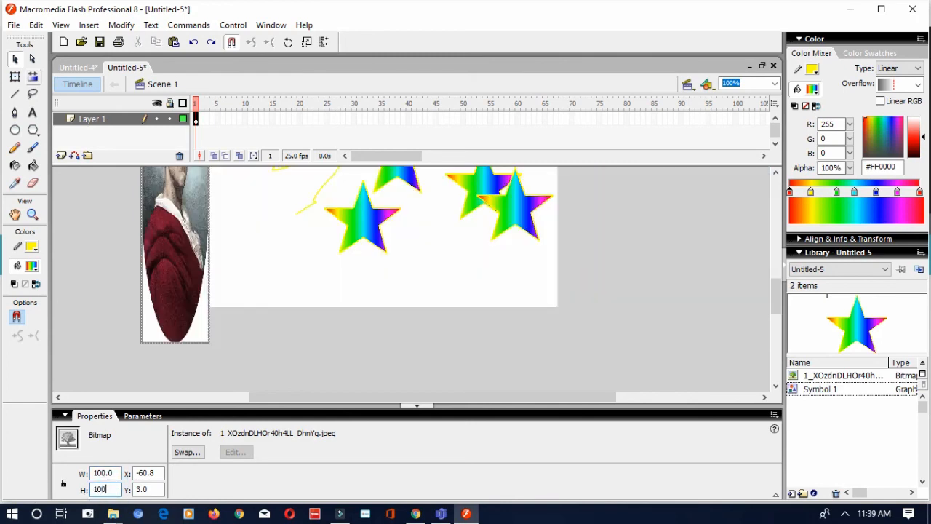
{"action": "key", "text": "Return"}
{"action": "scroll", "coordinate": [203, 359], "scroll_direction": "up", "scroll_amount": 3}
{"action": "left_click_drag", "start_coordinate": [183, 342], "coordinate": [254, 342]}
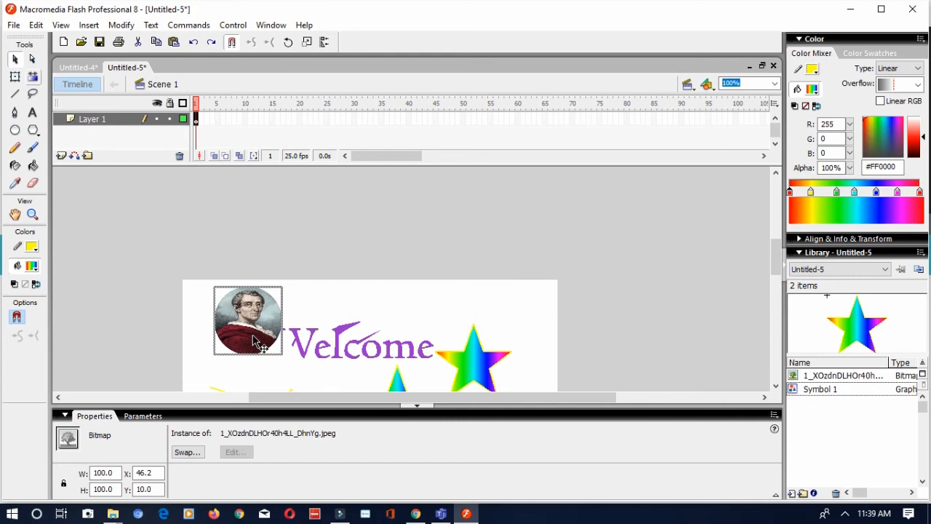
Convert the resized portrait into a graphic symbol named Symbol 2.
{"action": "scroll", "coordinate": [333, 331], "scroll_direction": "down", "scroll_amount": 3}
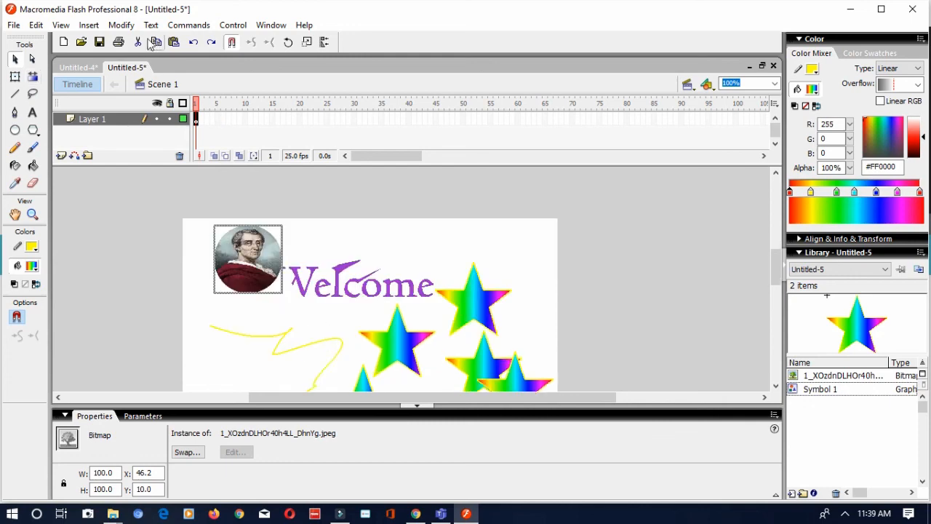
{"action": "left_click", "coordinate": [123, 26]}
{"action": "left_click", "coordinate": [137, 64]}
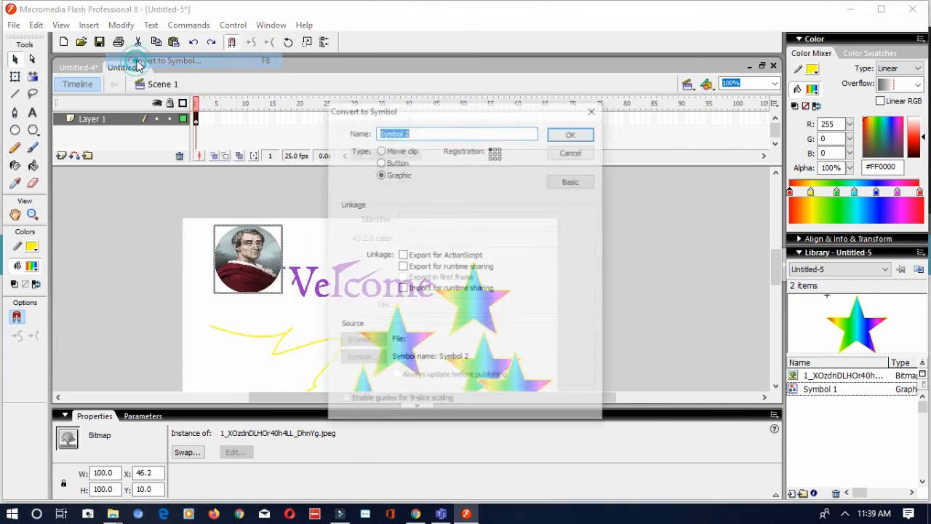
{"action": "left_click", "coordinate": [565, 134]}
Place three more instances of the portrait symbol from the library around the Welcome text and stars.
{"action": "left_click", "coordinate": [818, 389]}
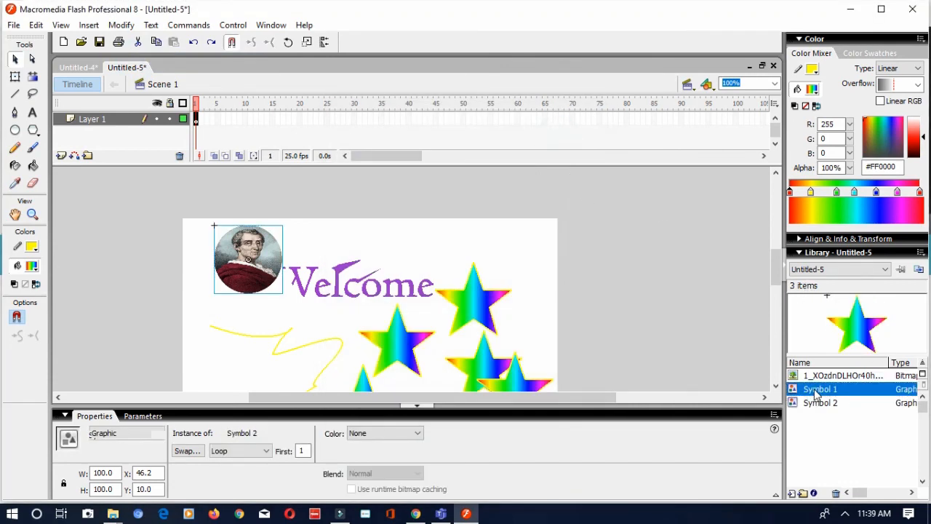
{"action": "left_click", "coordinate": [820, 403]}
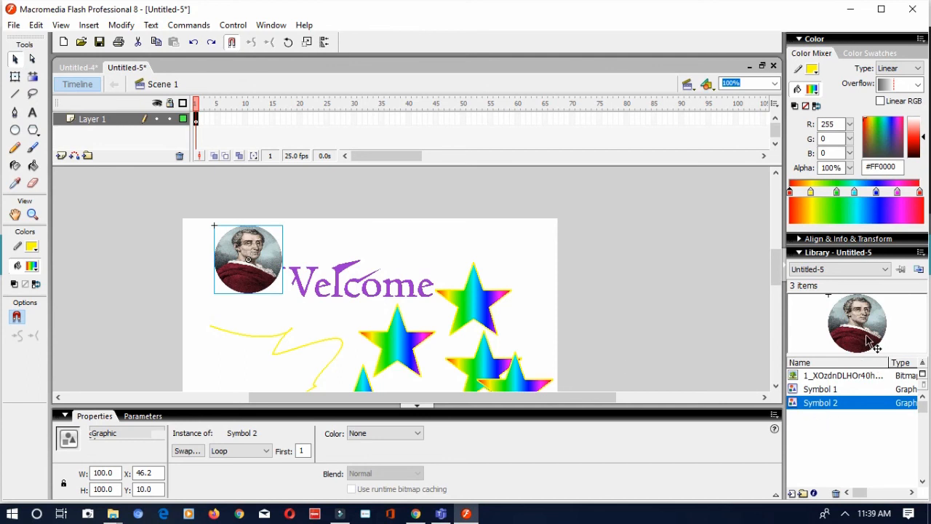
{"action": "left_click_drag", "start_coordinate": [873, 343], "coordinate": [447, 287]}
{"action": "left_click_drag", "start_coordinate": [859, 325], "coordinate": [546, 293]}
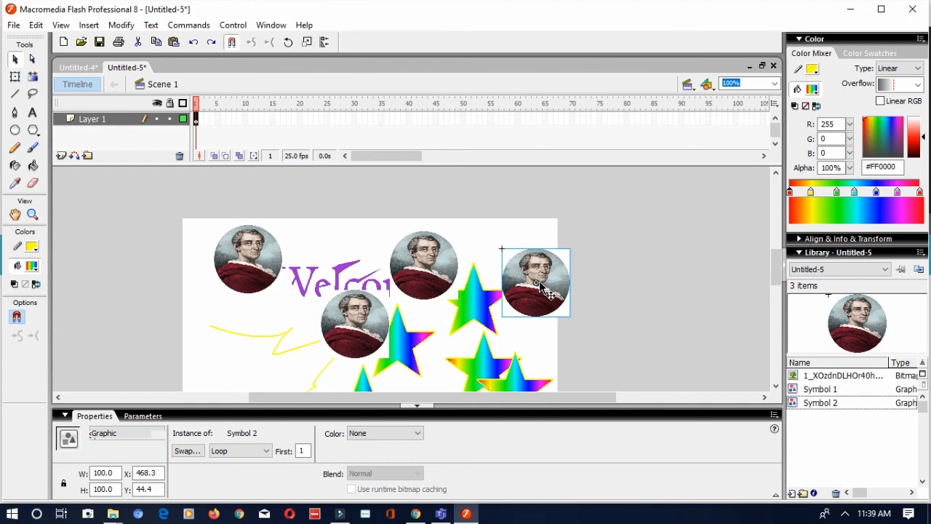